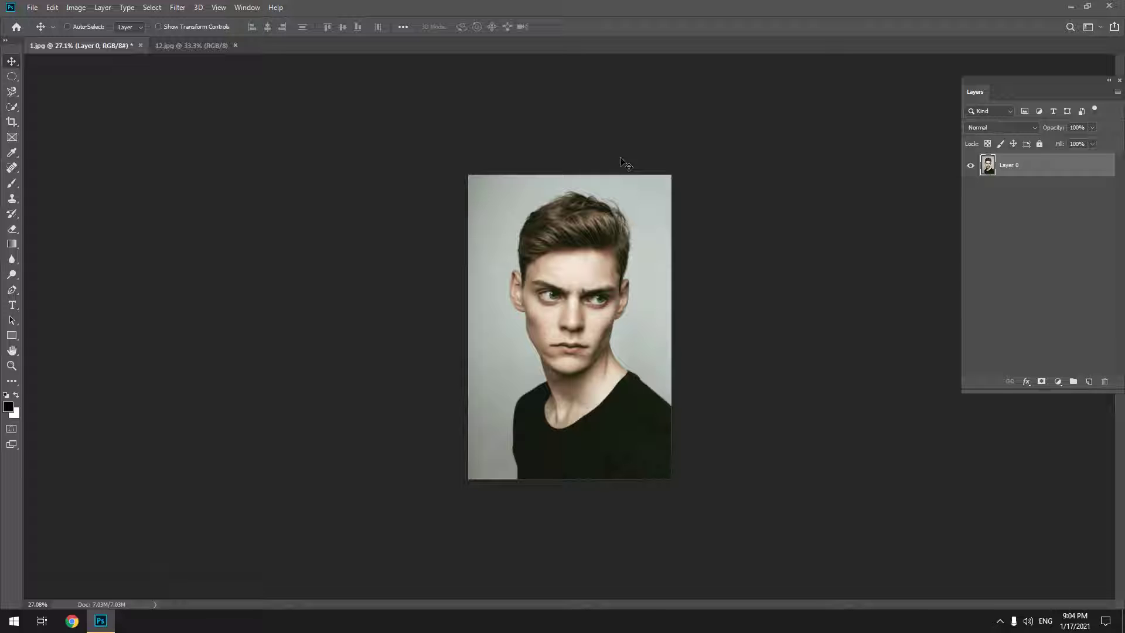
- Zoom in on the 1.jpg portrait's face and hair, then switch to the 12.jpg photo
key("ctrl+space")
mouse_move(634, 209)
left_mouse_down()
mouse_move(744, 201)
mouse_move(646, 89)
mouse_move(591, 196)
left_mouse_up()
scroll(649, 217, "down", 3)
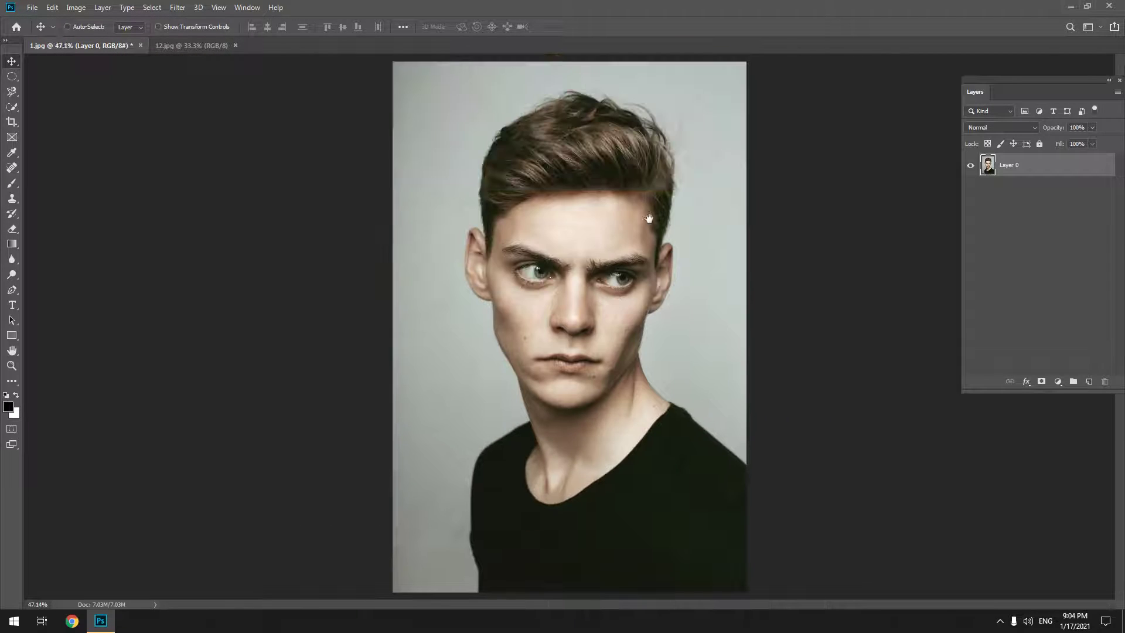
left_click(208, 44)
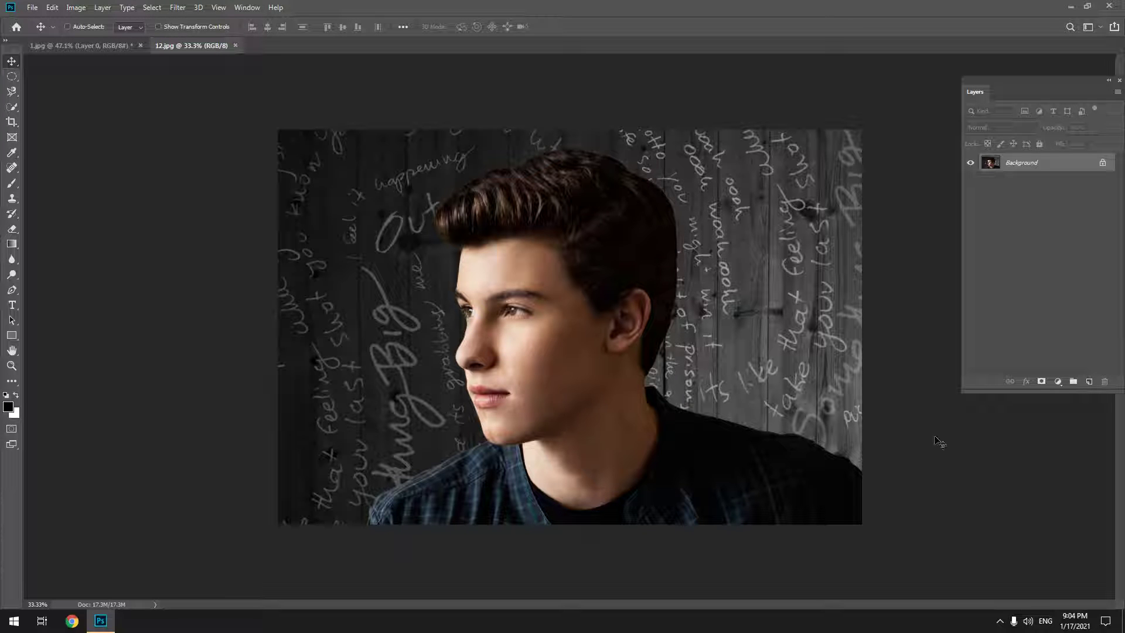
- Flip between the two photos and pan around 12.jpg's hair edges against the lettered wall
left_click(82, 45)
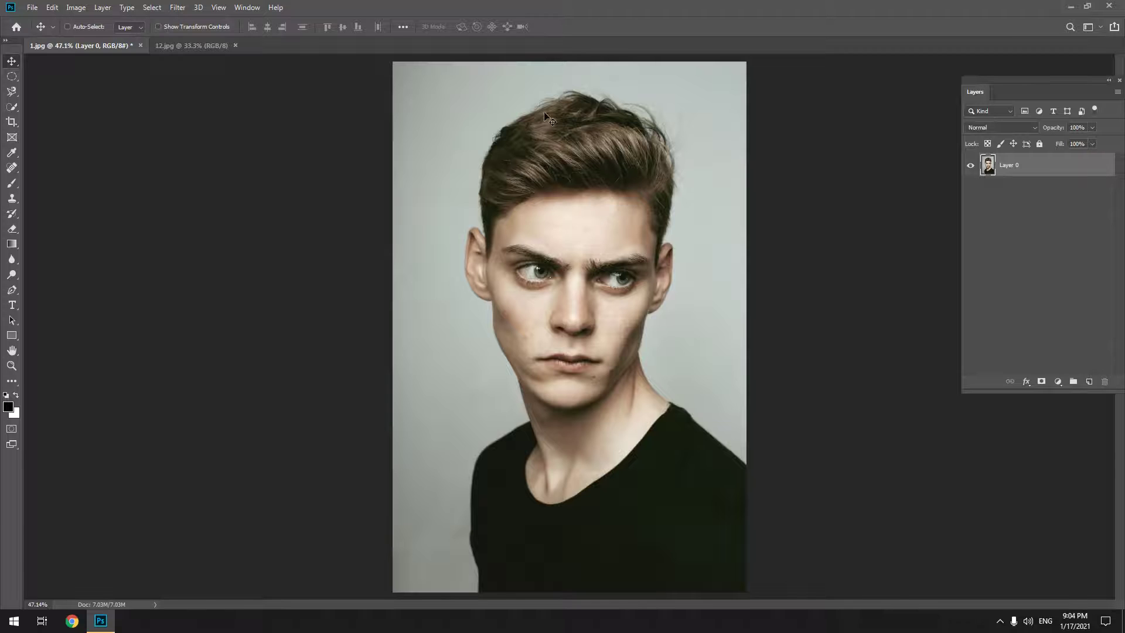
left_click(199, 46)
scroll(532, 193, "up", 5)
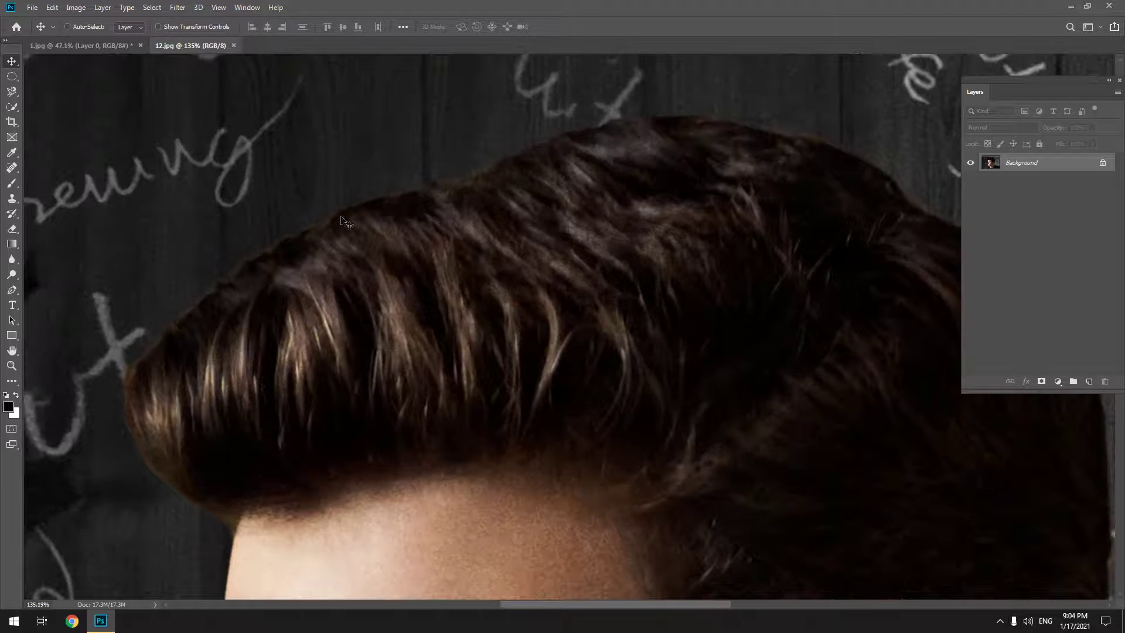
left_click_drag(198, 528, 339, 221)
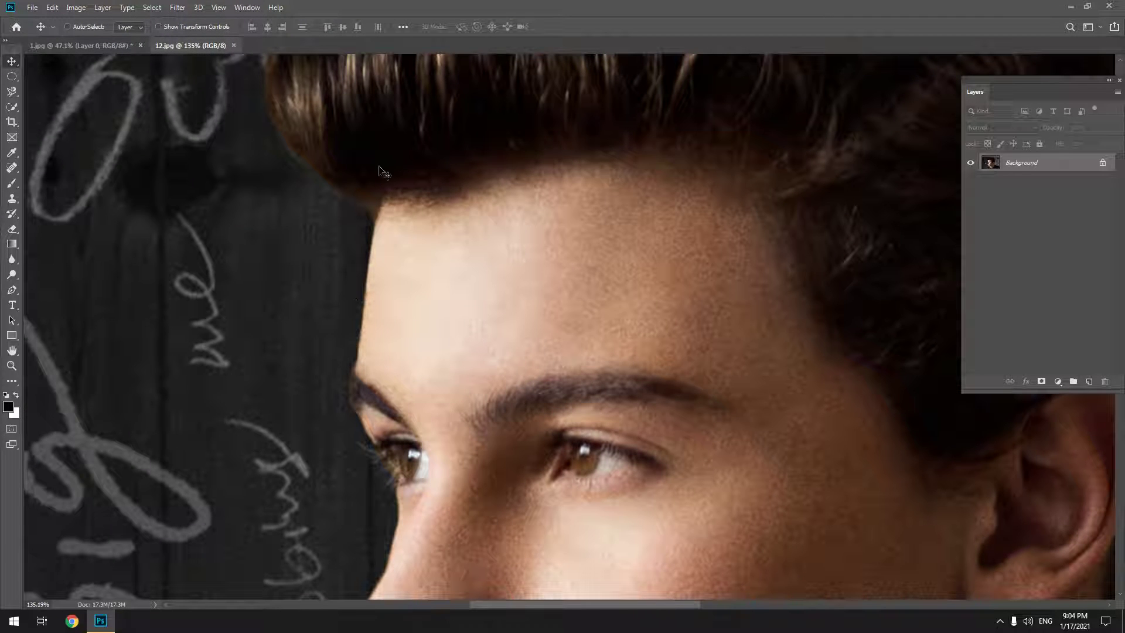
left_click_drag(658, 200, 95, 406)
left_click_drag(955, 238, 765, 136)
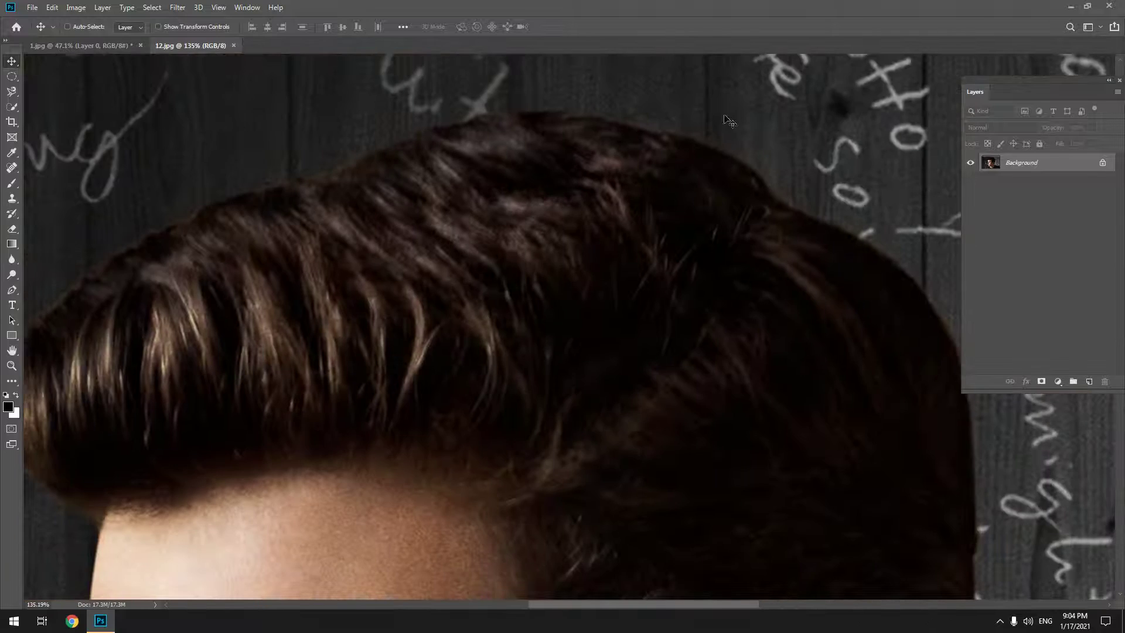
left_click_drag(280, 305, 432, 101)
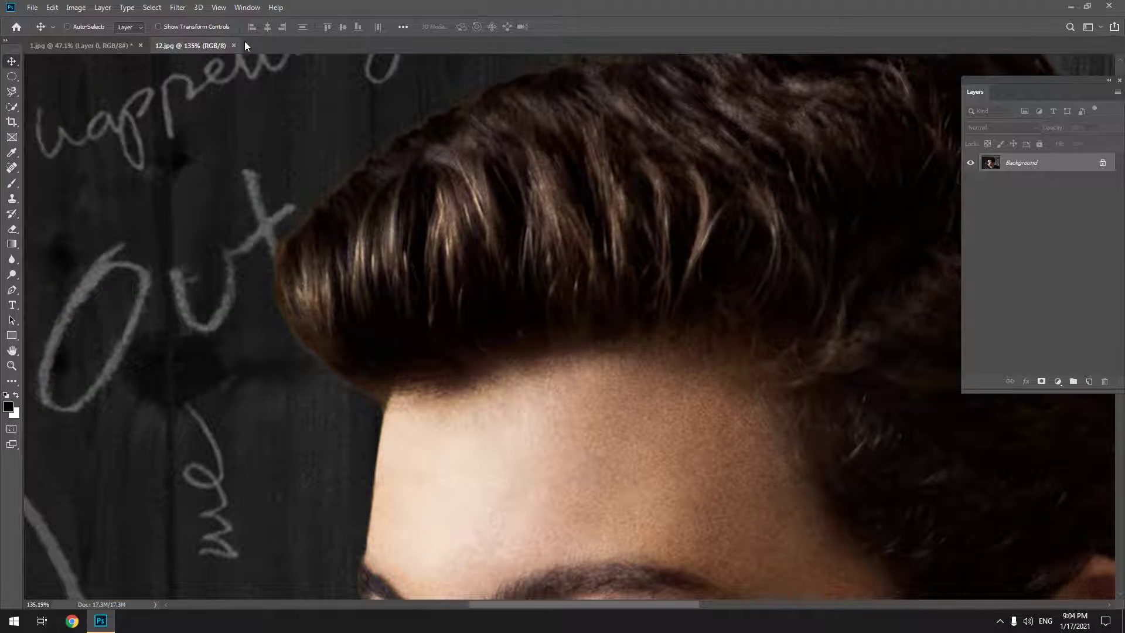
- Return to 1.jpg, zoom around its hair, recentre the portrait and pick the Marquee tool
left_click(47, 44)
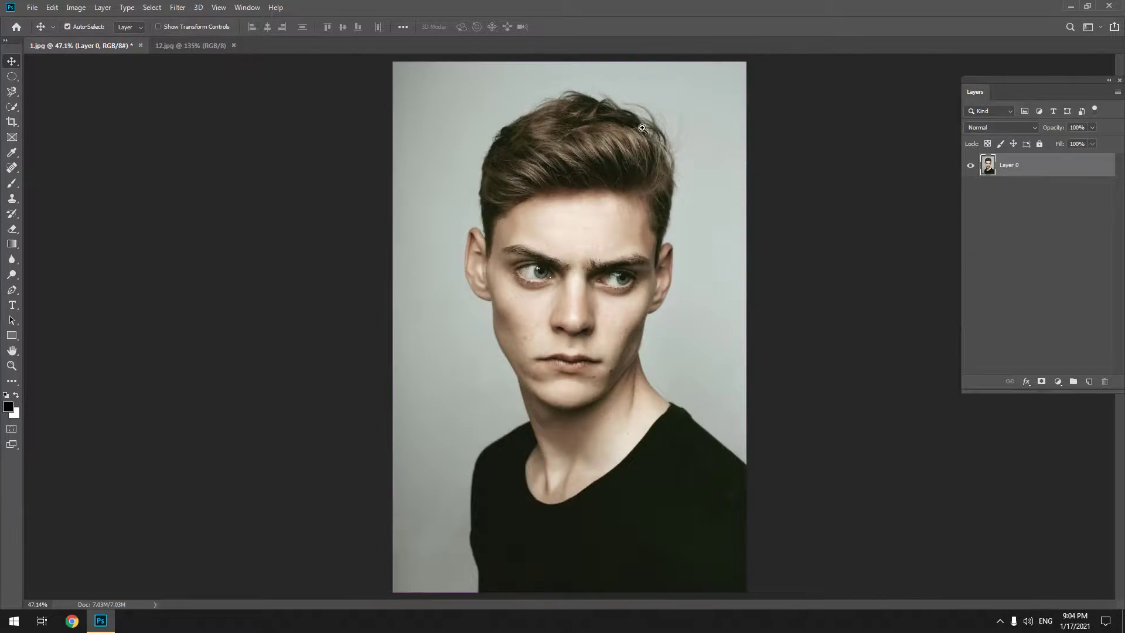
scroll(736, 148, "up", 5)
scroll(504, 317, "down", 2)
scroll(537, 183, "down", 5)
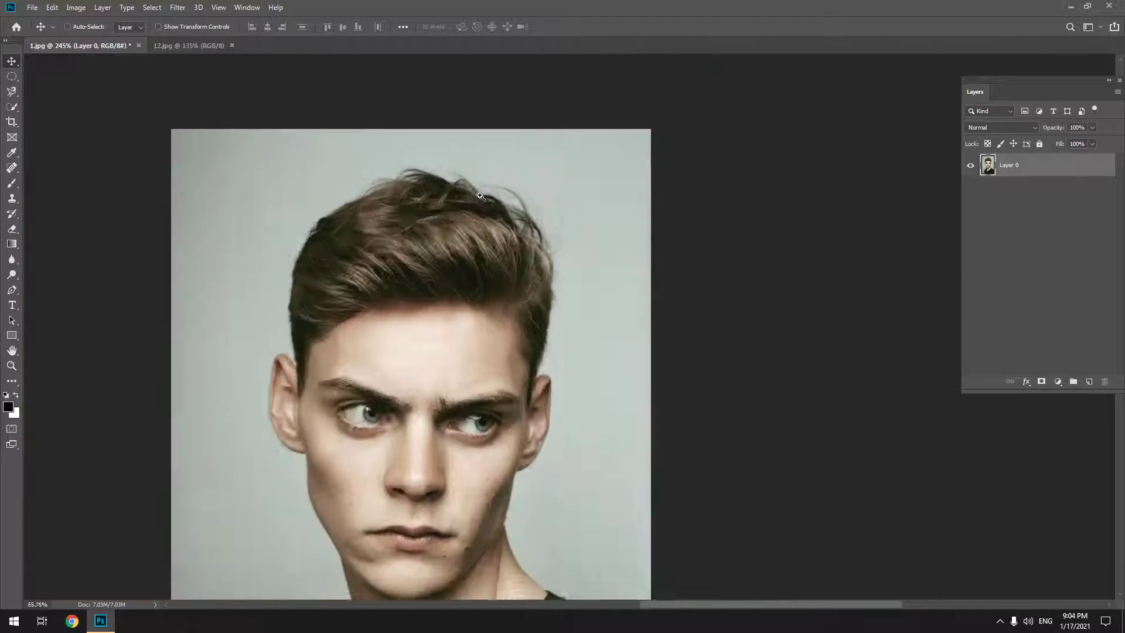
scroll(552, 140, "down", 1)
scroll(575, 208, "up", 5)
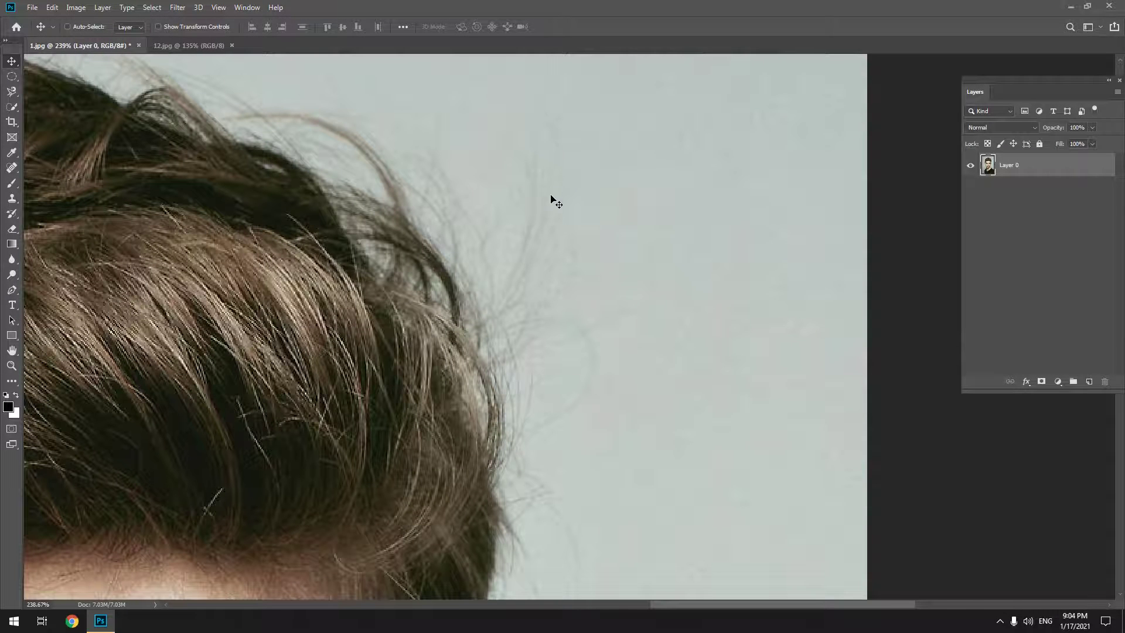
scroll(613, 183, "down", 5)
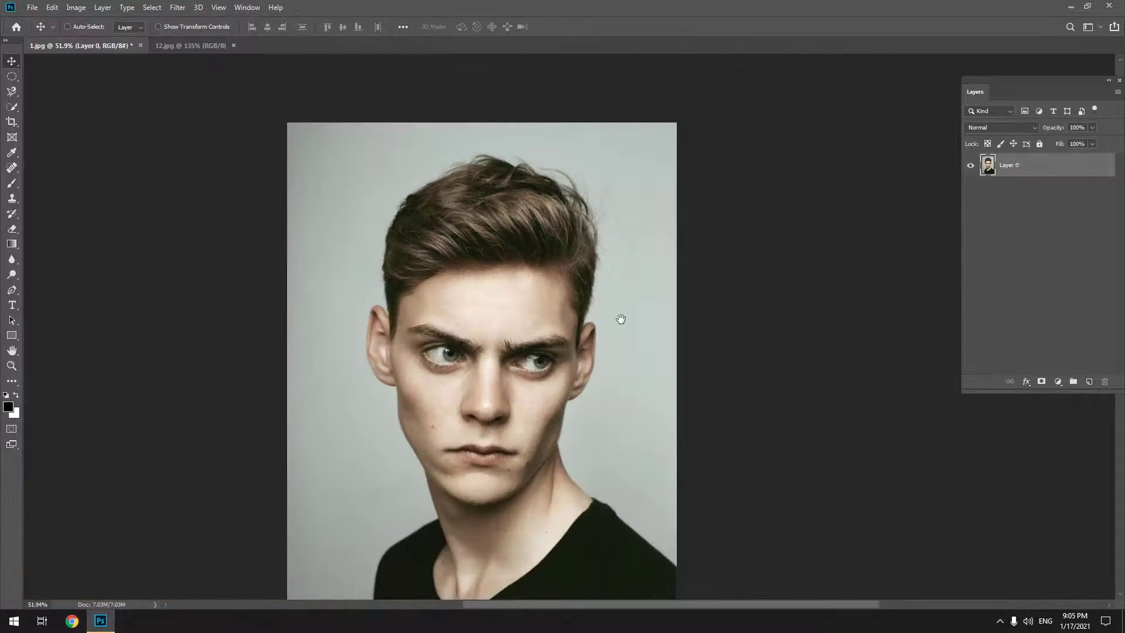
left_click_drag(621, 319, 601, 211)
scroll(586, 214, "down", 2)
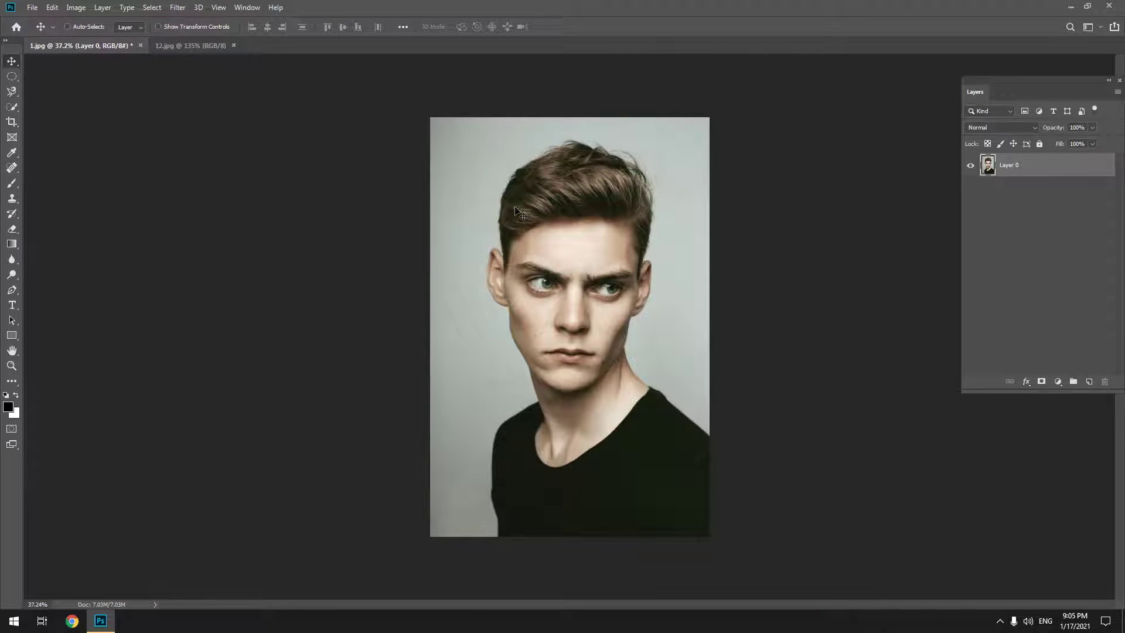
left_click(12, 76)
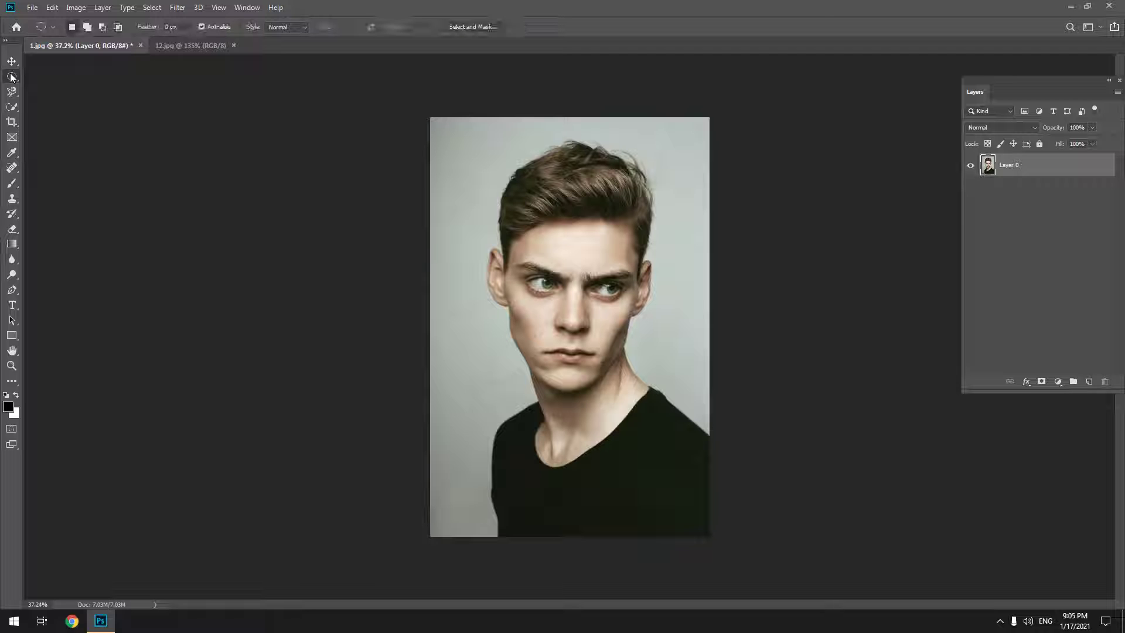
right_click(11, 77)
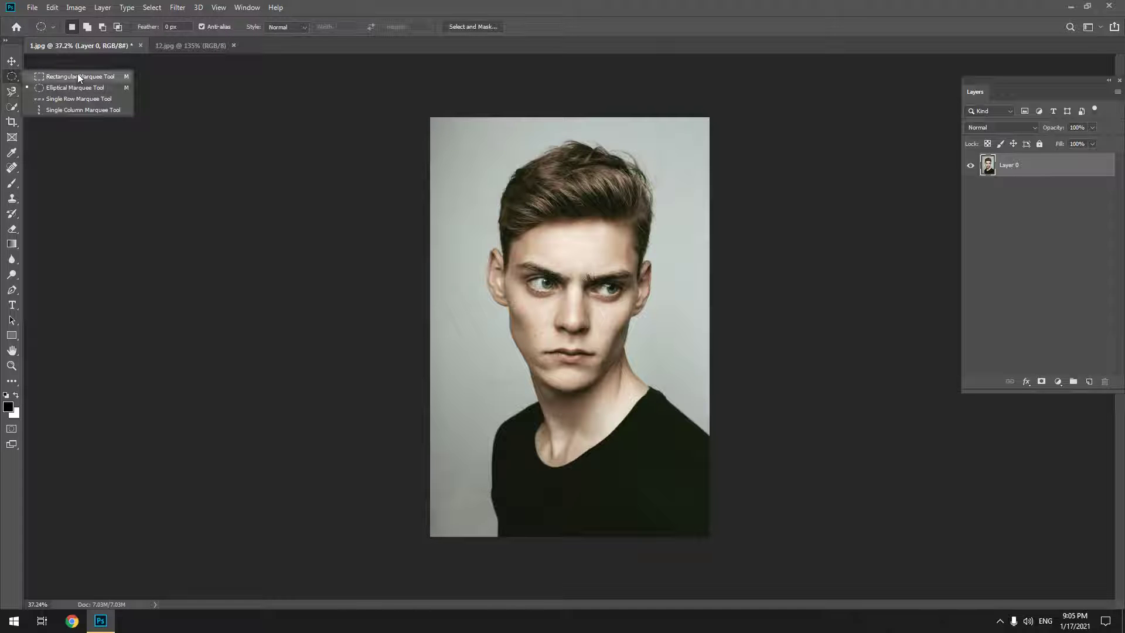
left_click(58, 76)
mouse_move(480, 160)
left_mouse_down()
mouse_move(643, 450)
mouse_move(618, 520)
left_mouse_up()
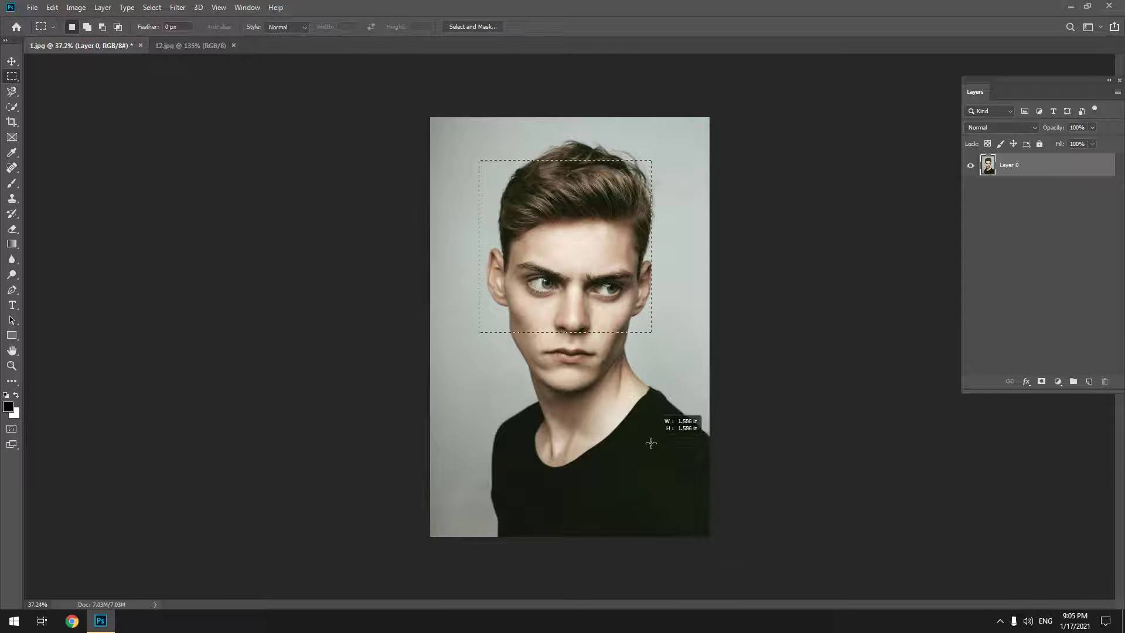
mouse_move(618, 521)
left_mouse_down()
mouse_move(780, 555)
mouse_move(639, 534)
mouse_move(633, 500)
mouse_move(646, 486)
mouse_move(739, 551)
mouse_move(615, 448)
mouse_move(711, 556)
left_mouse_up()
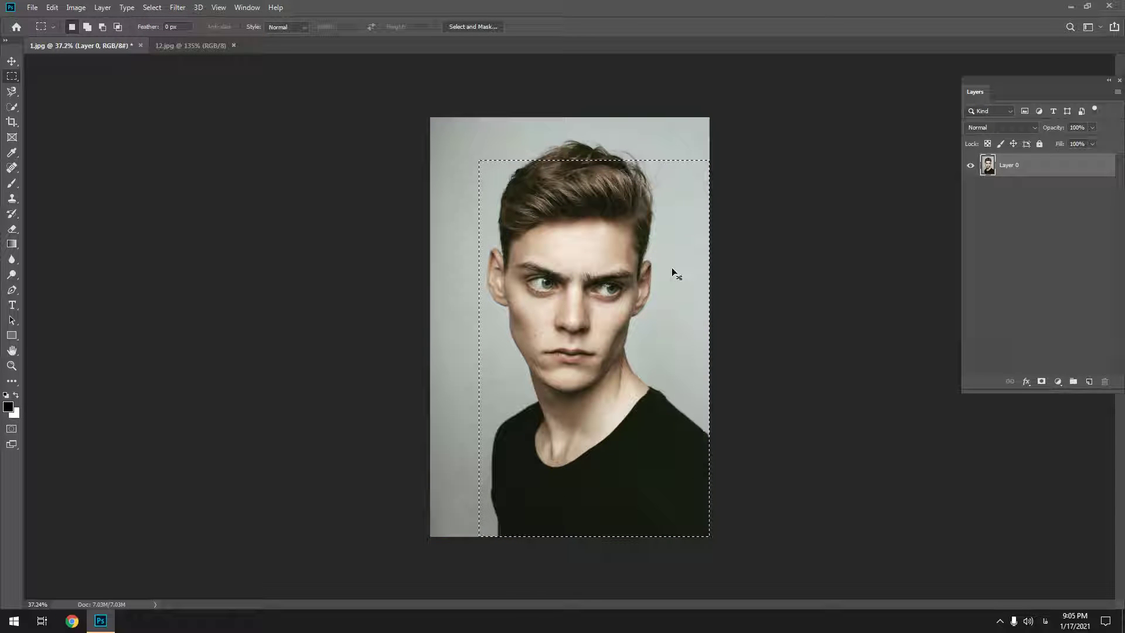
key("ctrl+d")
right_click(12, 76)
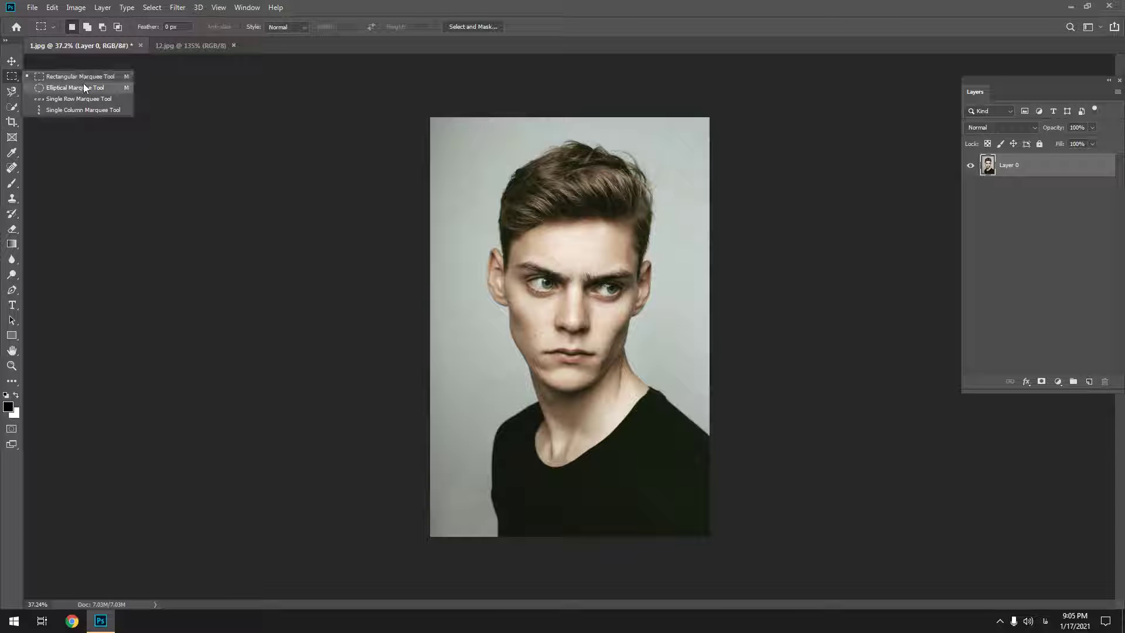
left_click(83, 87)
mouse_move(532, 263)
left_mouse_down()
mouse_move(645, 419)
mouse_move(618, 387)
left_mouse_up()
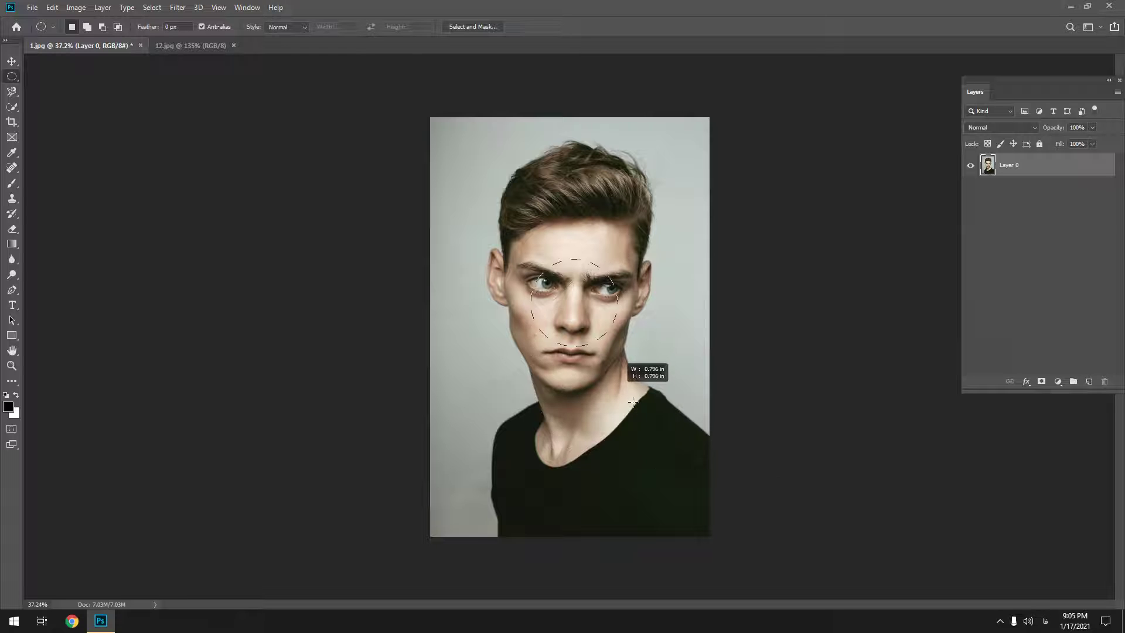
mouse_move(617, 387)
left_mouse_down()
mouse_move(575, 312)
mouse_move(636, 373)
mouse_move(548, 304)
mouse_move(627, 356)
left_mouse_up()
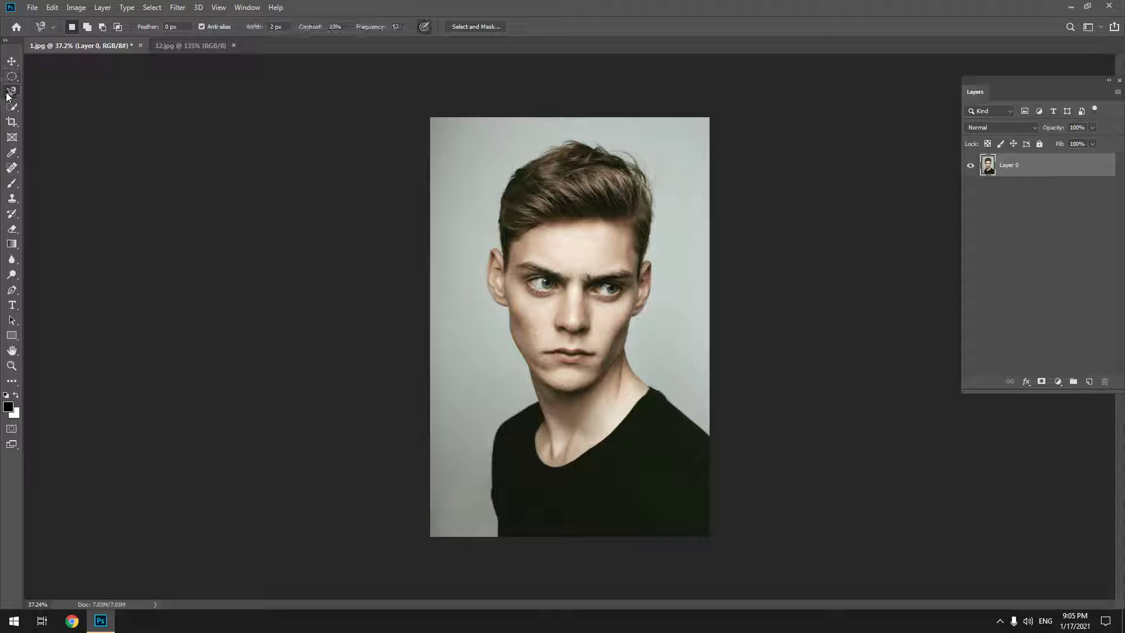
left_click_drag(12, 92, 77, 88)
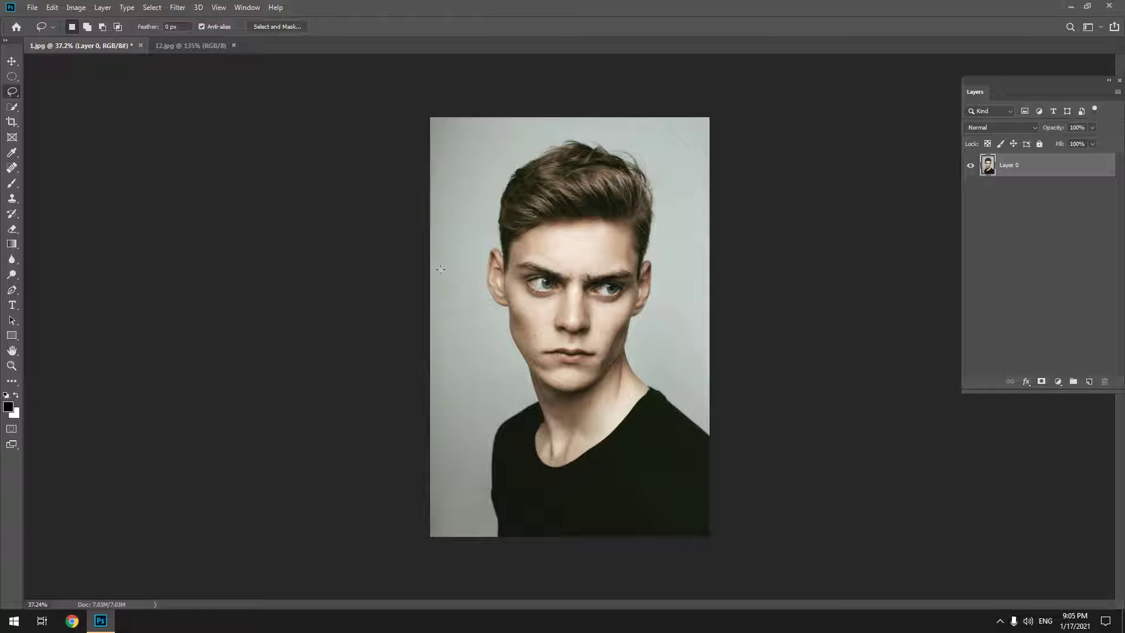
left_click_drag(476, 144, 586, 128)
mouse_move(693, 329)
left_mouse_down()
mouse_move(673, 155)
mouse_move(535, 106)
mouse_move(446, 170)
mouse_move(441, 303)
mouse_move(441, 269)
left_mouse_up()
left_click(597, 156)
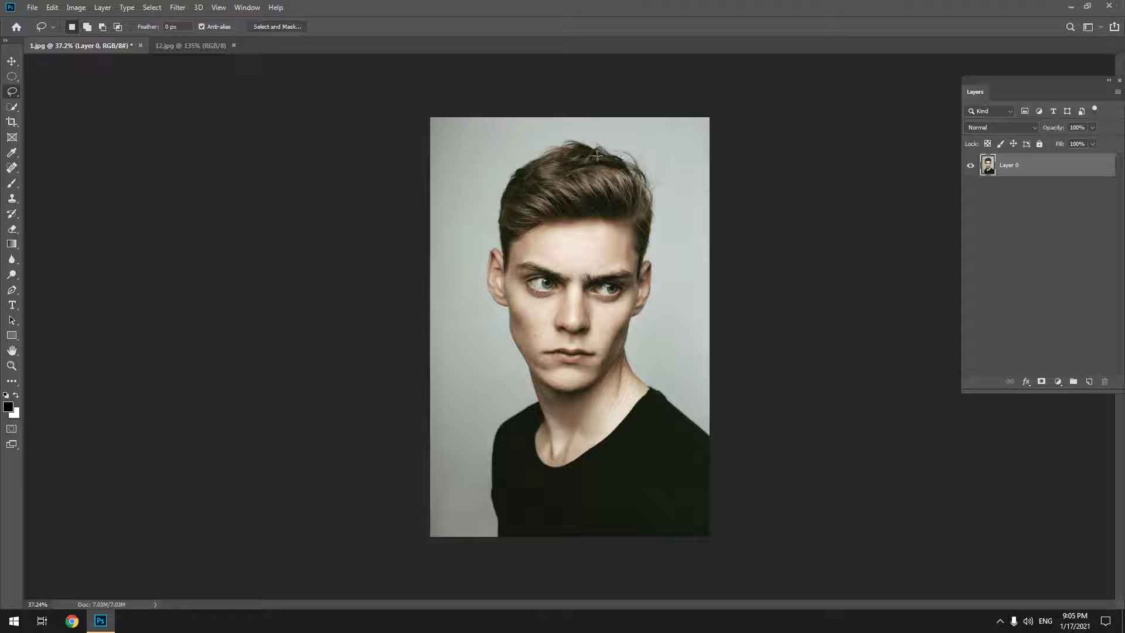
right_click(13, 94)
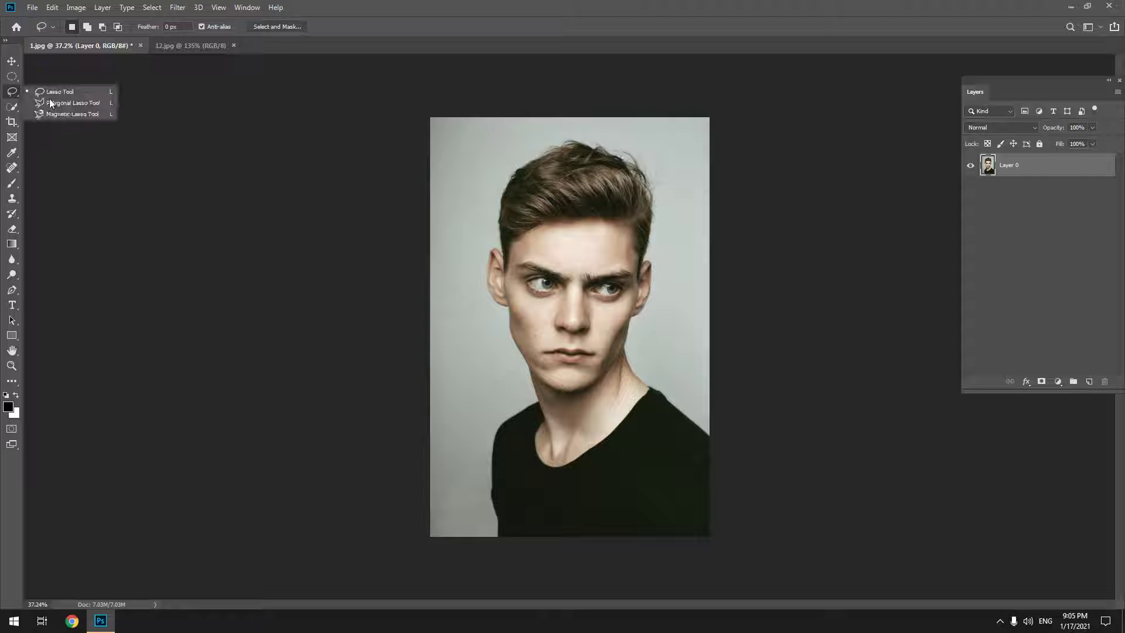
left_click(96, 103)
mouse_move(498, 398)
left_mouse_down()
mouse_move(660, 310)
mouse_move(698, 266)
left_mouse_up()
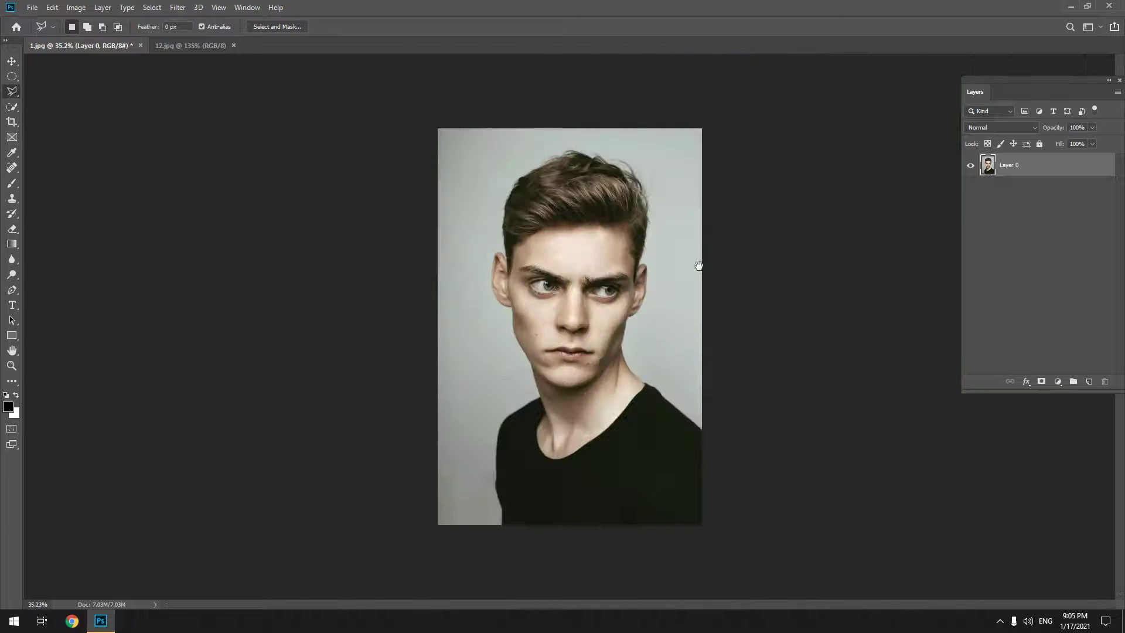
left_click(472, 196)
left_click(647, 132)
left_click(657, 292)
left_click(461, 336)
left_click(471, 196)
key("ctrl+d")
right_click(11, 92)
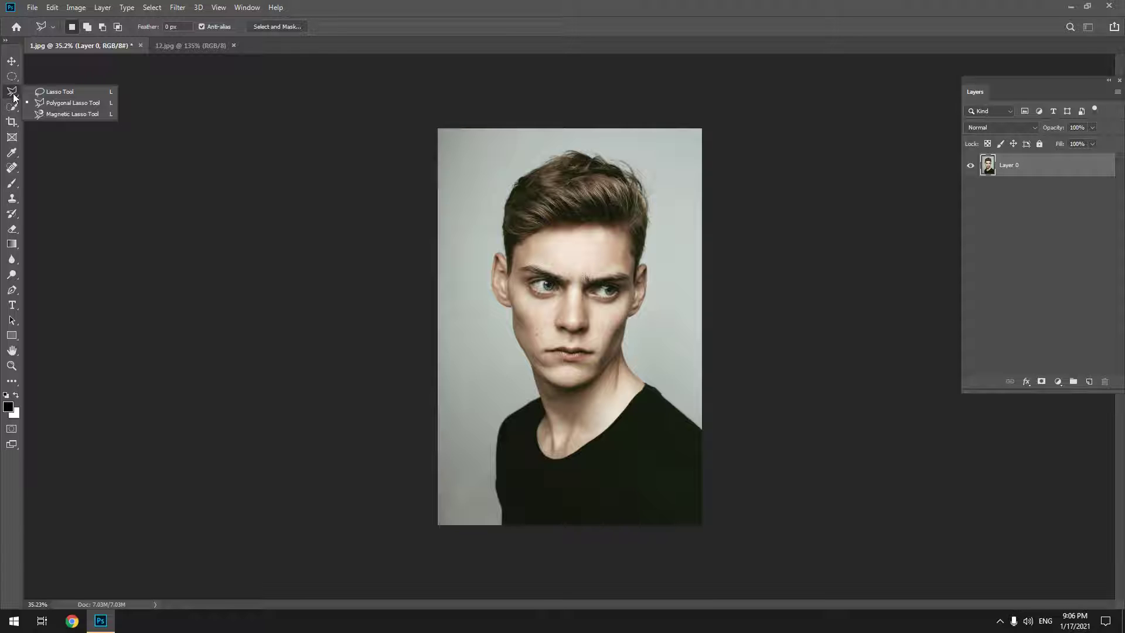
left_click(75, 115)
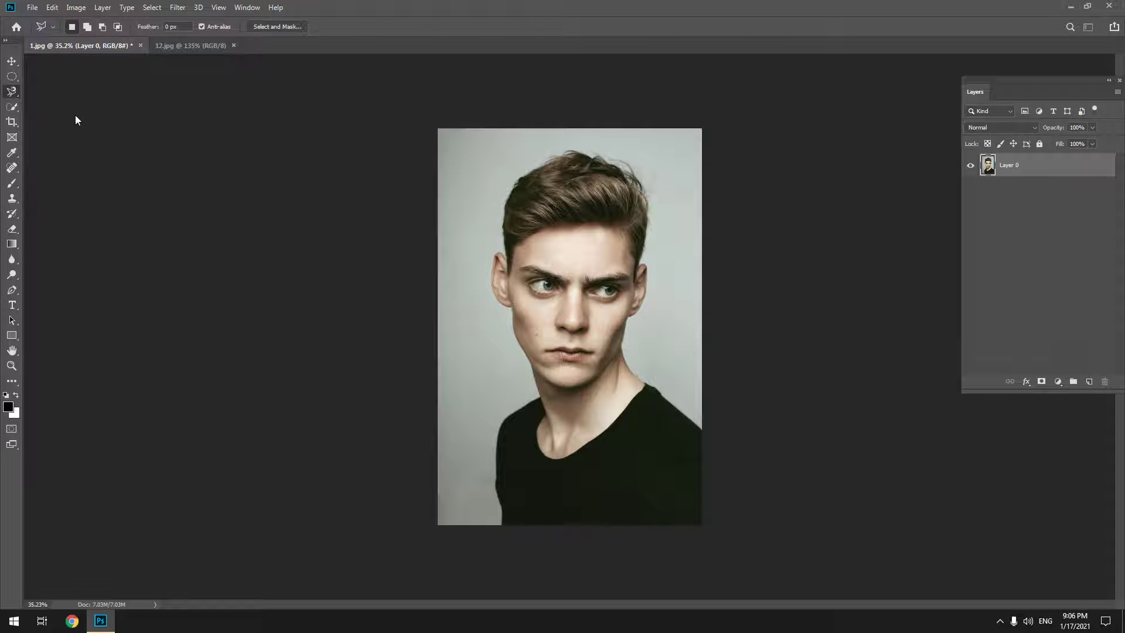
scroll(530, 506, "up", 5)
left_click_drag(530, 506, 620, 220)
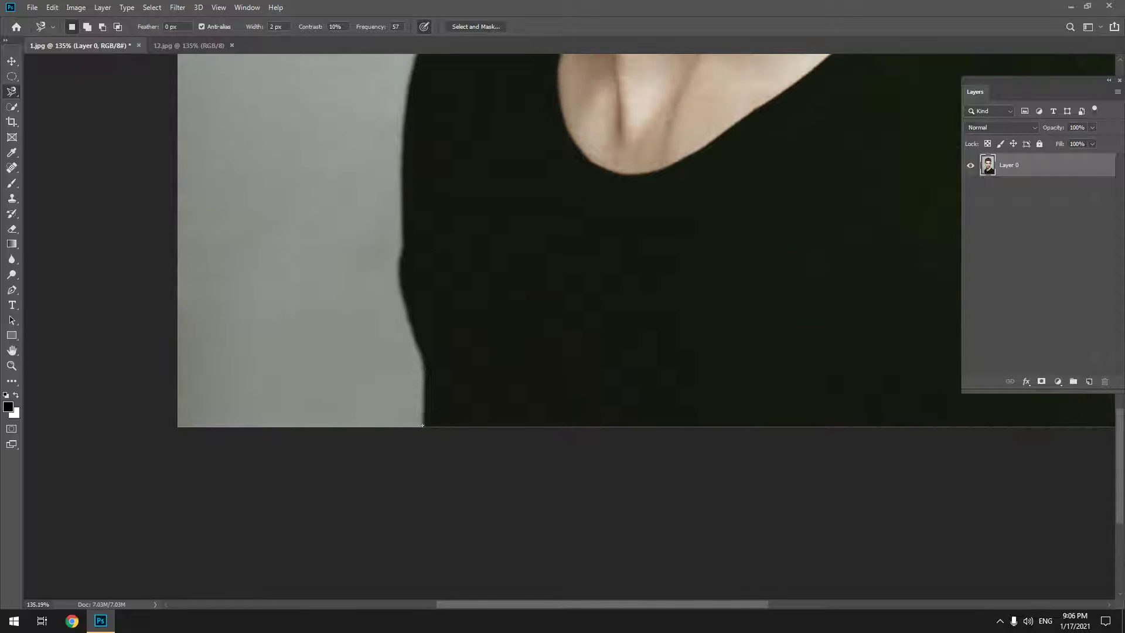
right_click(10, 91)
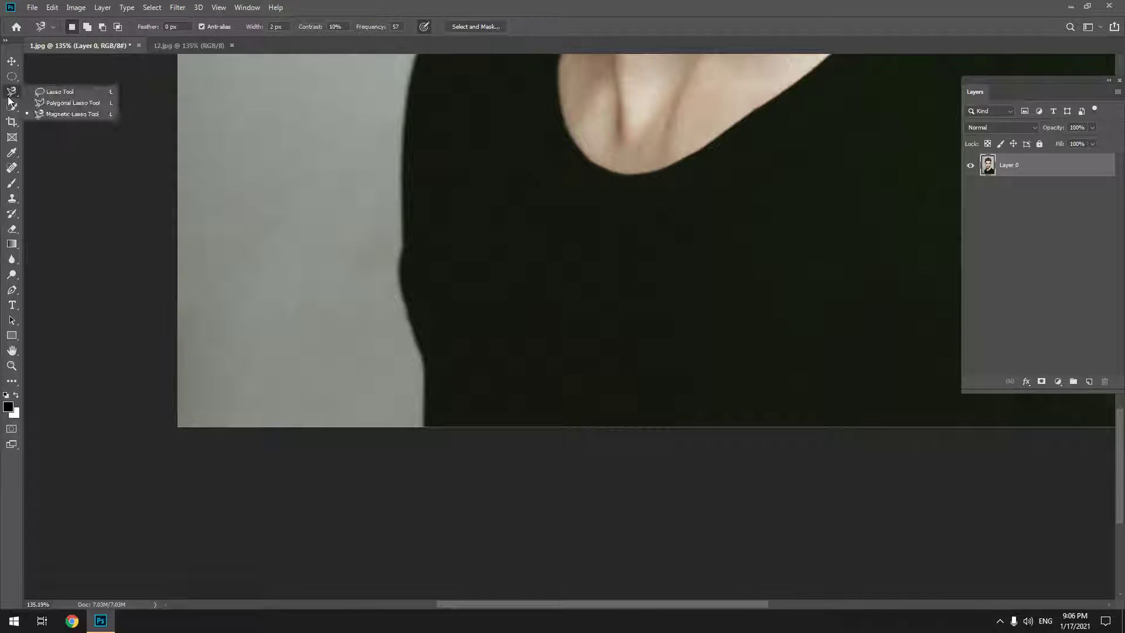
left_click(49, 115)
left_click_drag(433, 416, 416, 447)
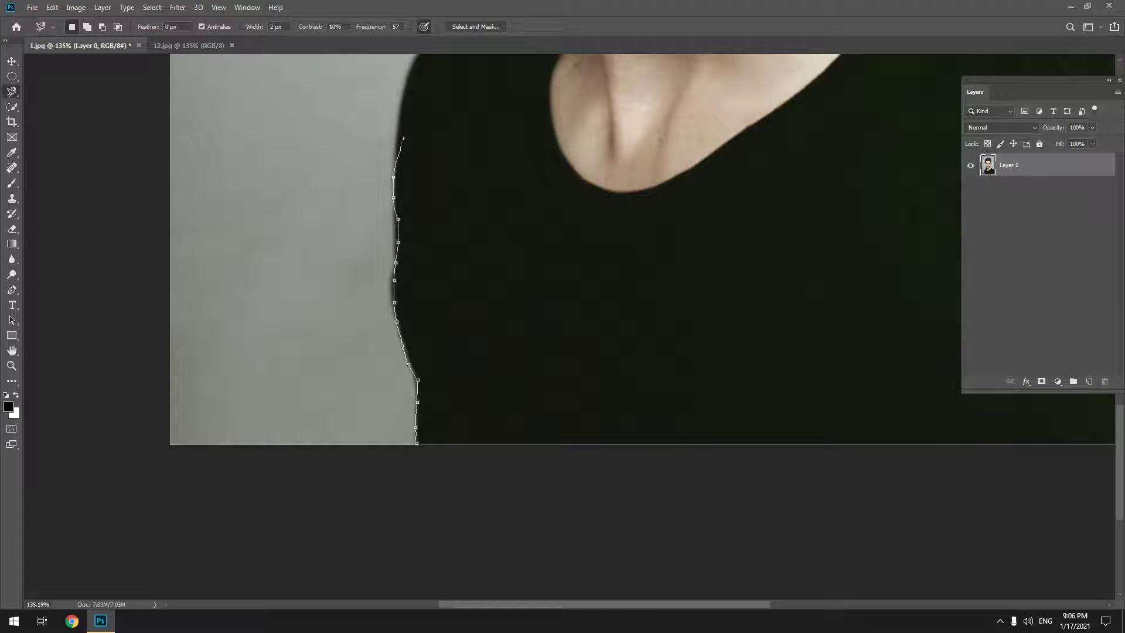
left_click_drag(403, 109, 369, 310)
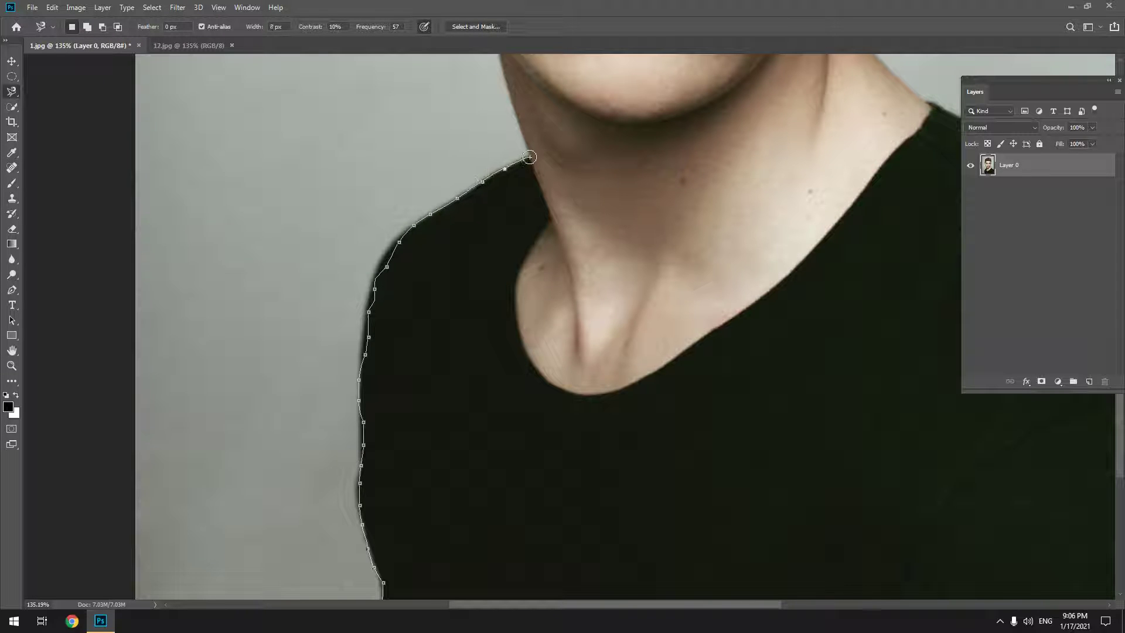
left_click_drag(519, 124, 530, 304)
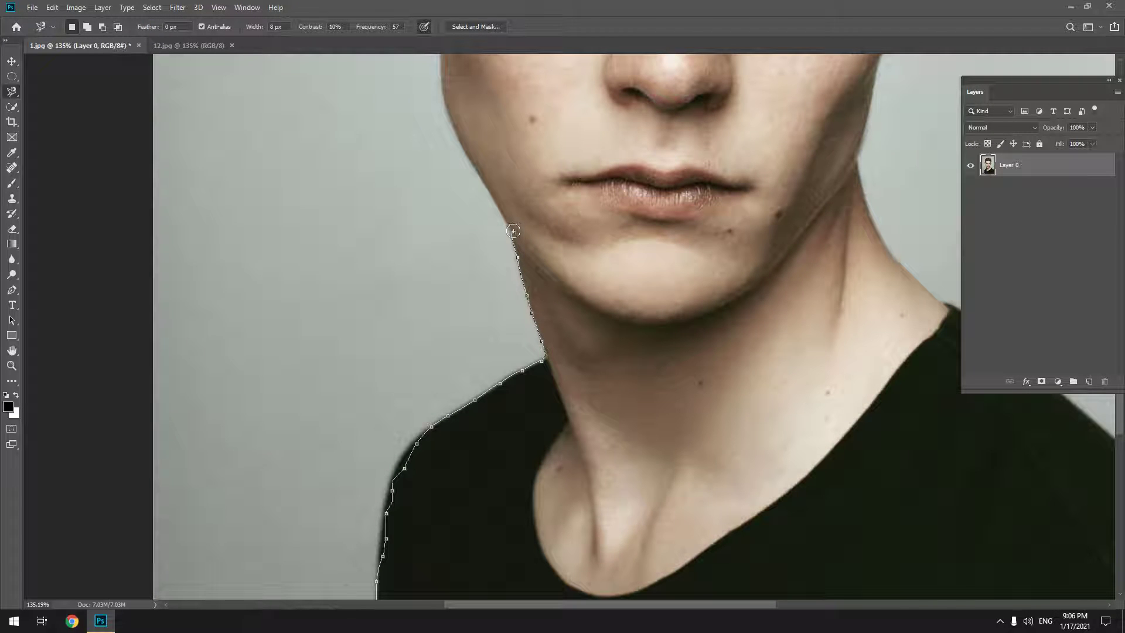
left_click_drag(465, 156, 467, 292)
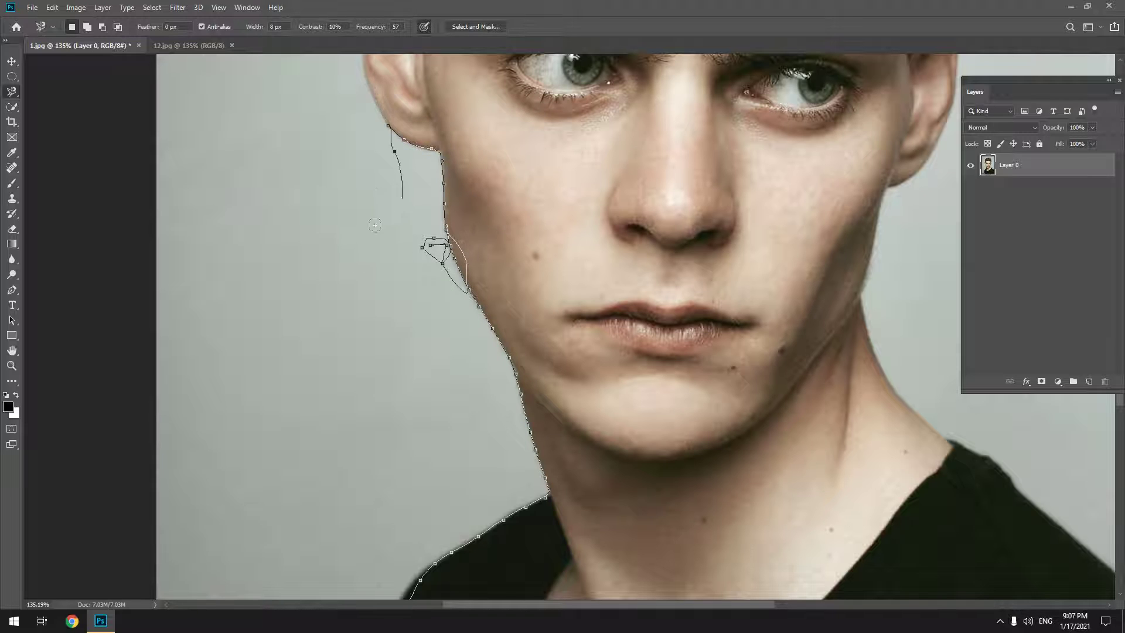
key("Escape")
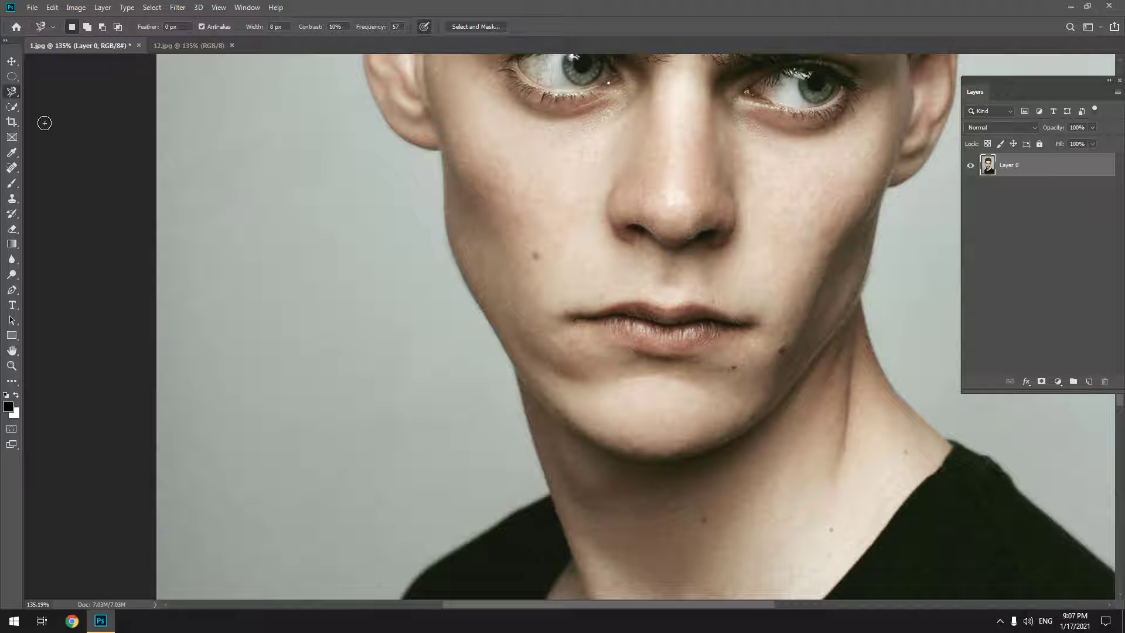
left_click(12, 107)
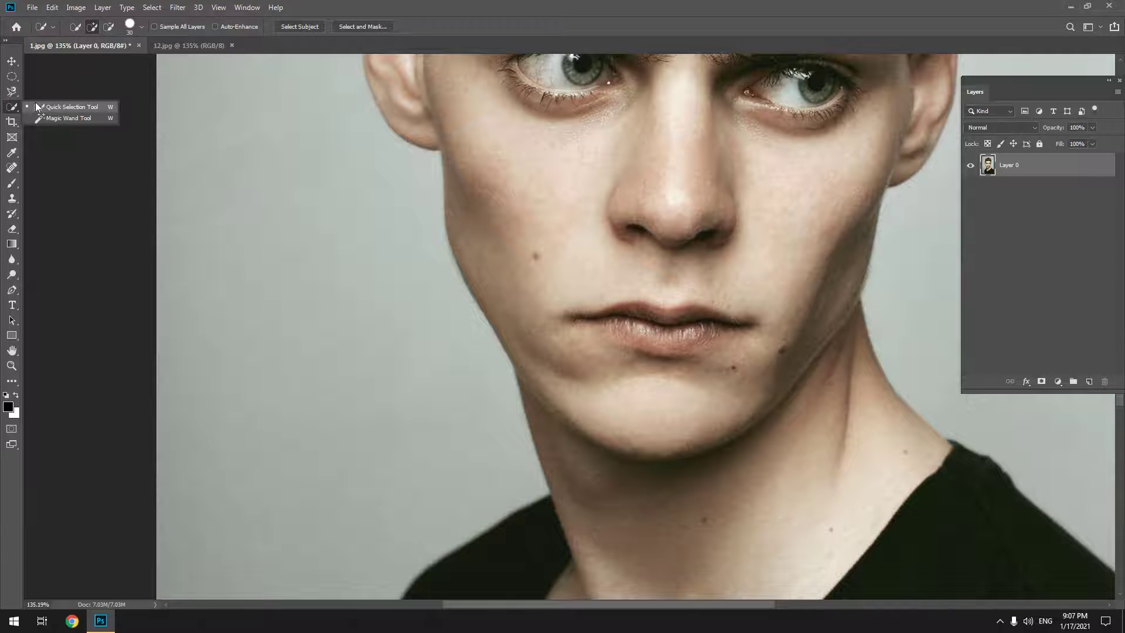
- Quick-select the grey background beside the head, then recentre on the face and check the selection menu
left_click(36, 106)
scroll(363, 213, "down", 5)
mouse_move(482, 161)
left_mouse_down()
mouse_move(585, 159)
mouse_move(671, 292)
left_mouse_up()
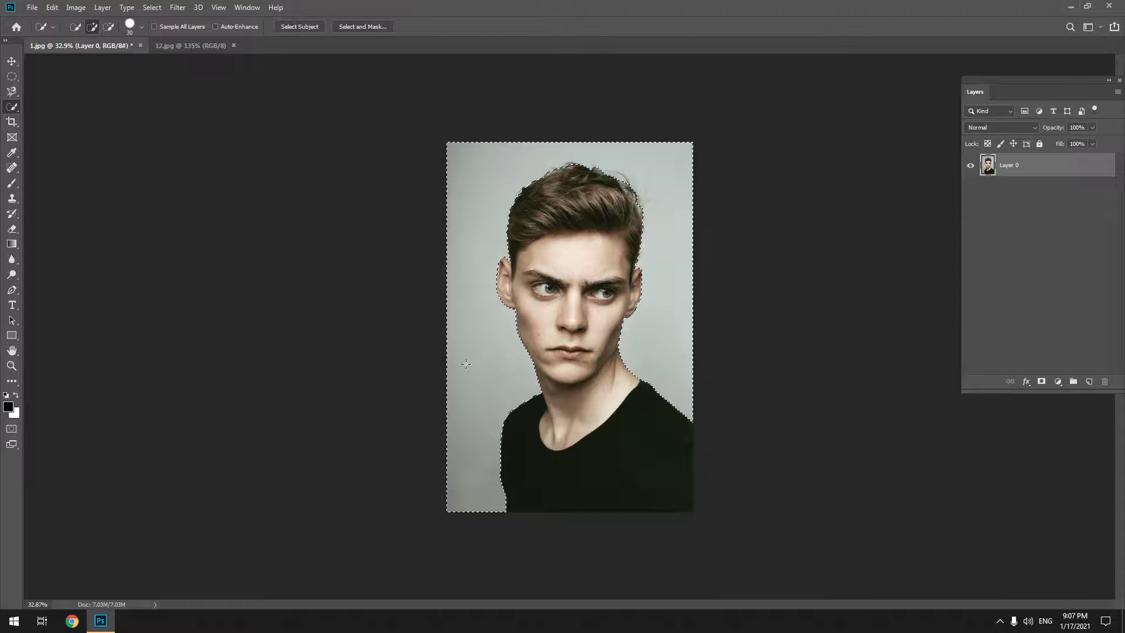
scroll(534, 193, "up", 5)
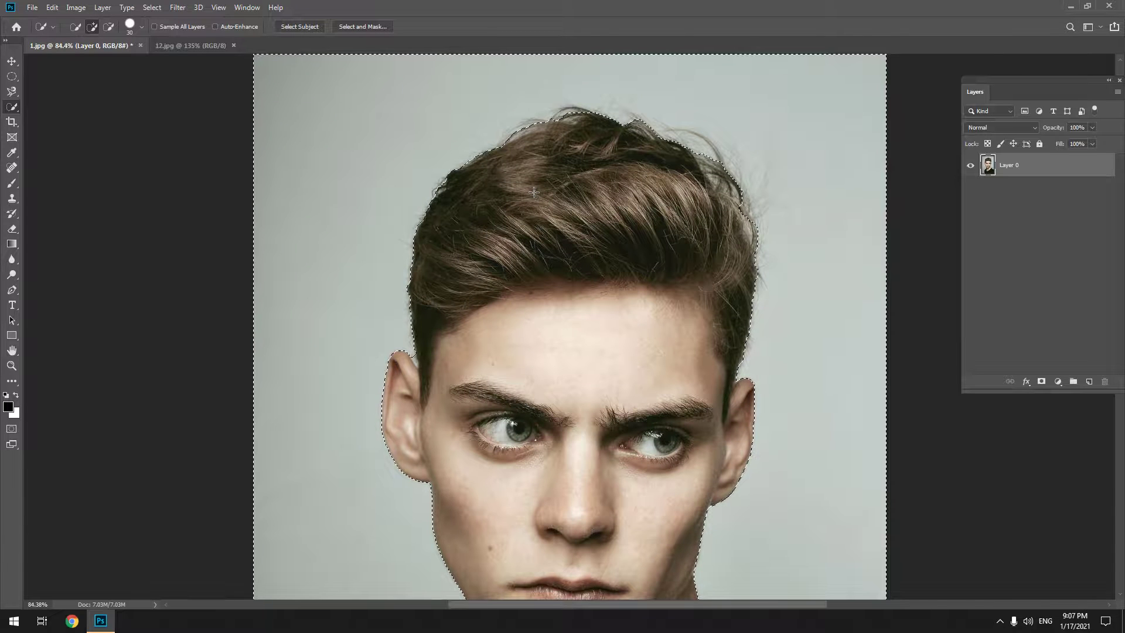
left_click_drag(834, 372, 709, 322)
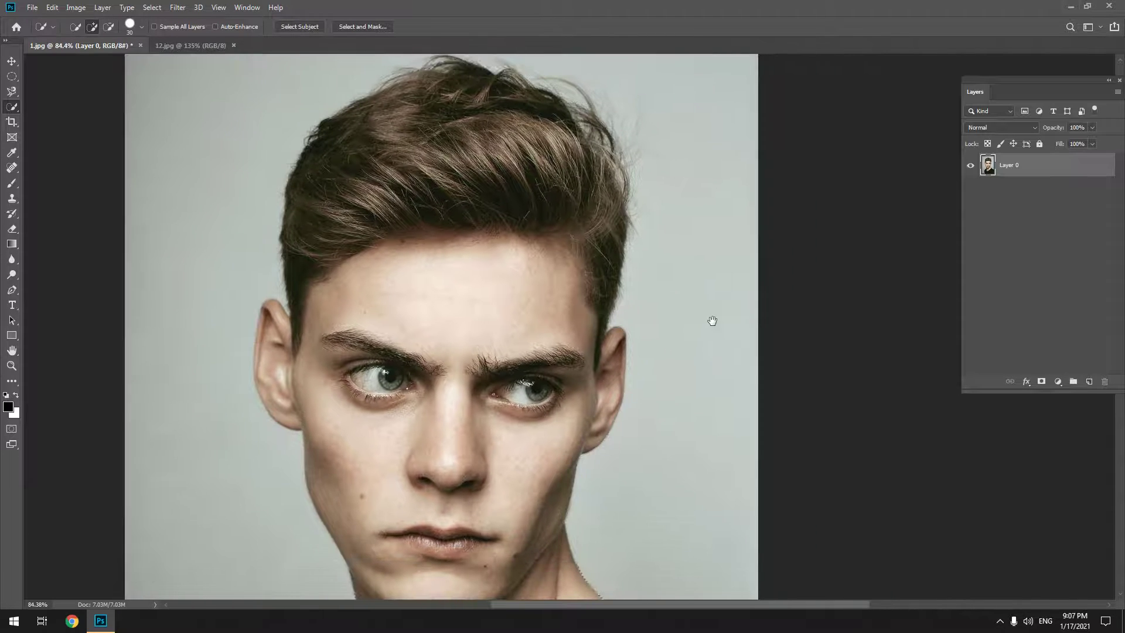
right_click(686, 321)
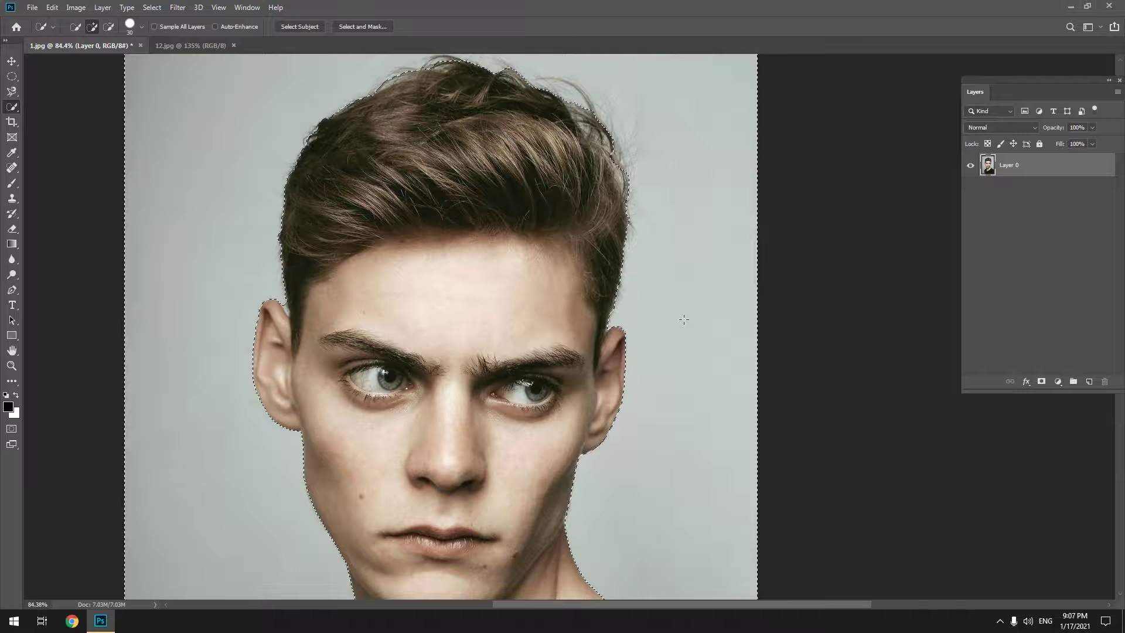
scroll(713, 280, "down", 5)
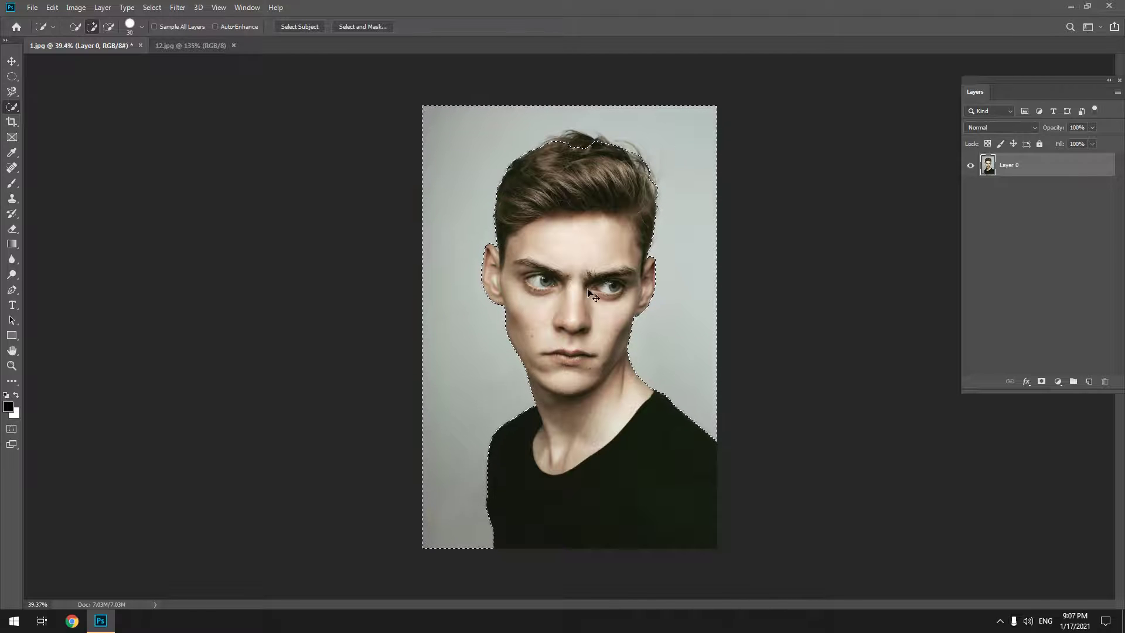
- Clear the selection and Magic Wand the grey background, adding the right side and remaining areas
key("ctrl+d")
right_click(14, 112)
left_click(69, 118)
left_click(507, 124)
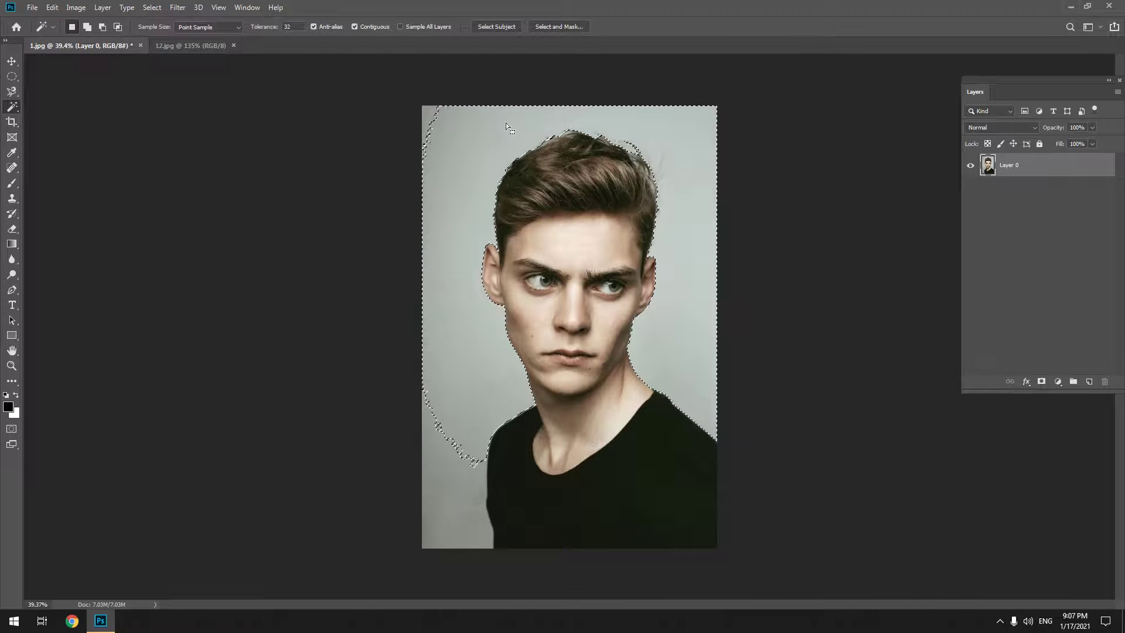
key("ctrl+d")
left_click(677, 223)
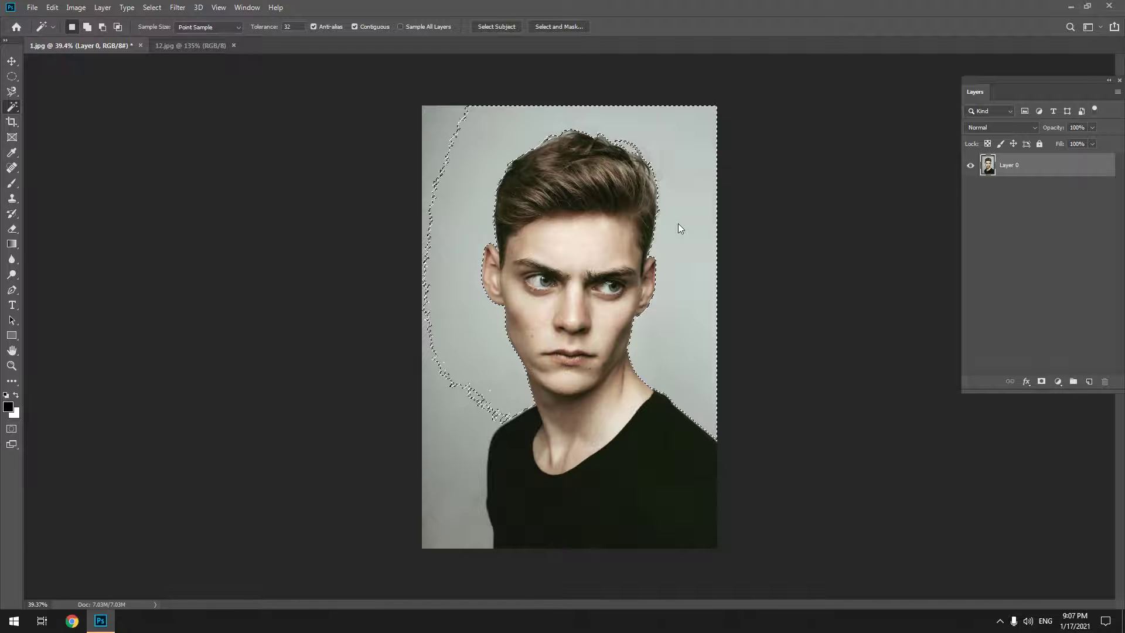
left_click(428, 147)
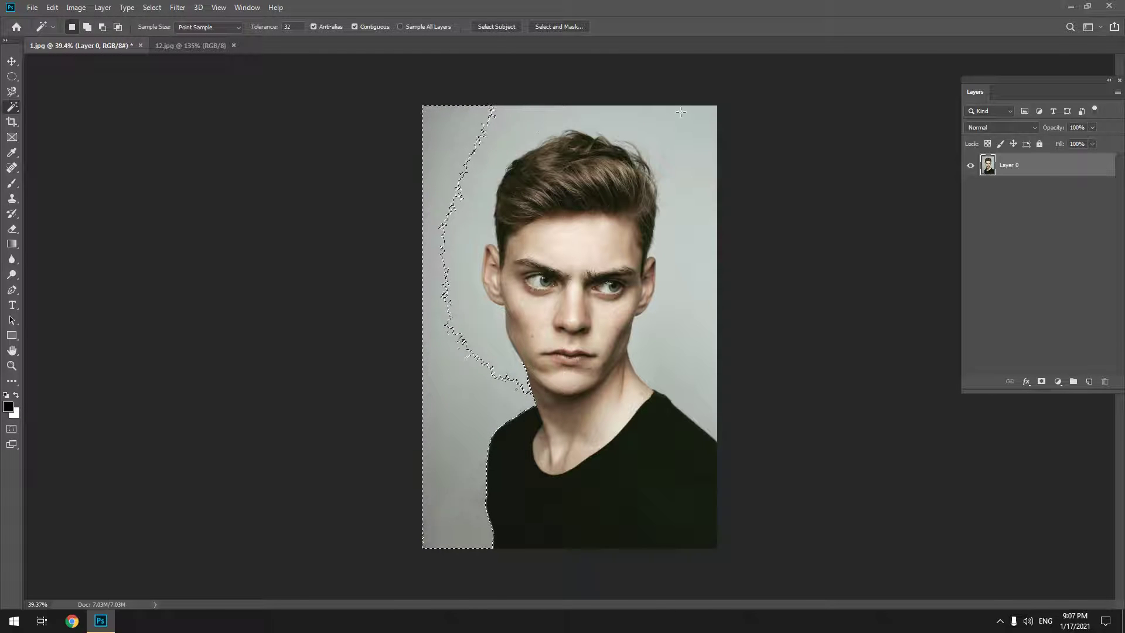
left_click(693, 133, "shift")
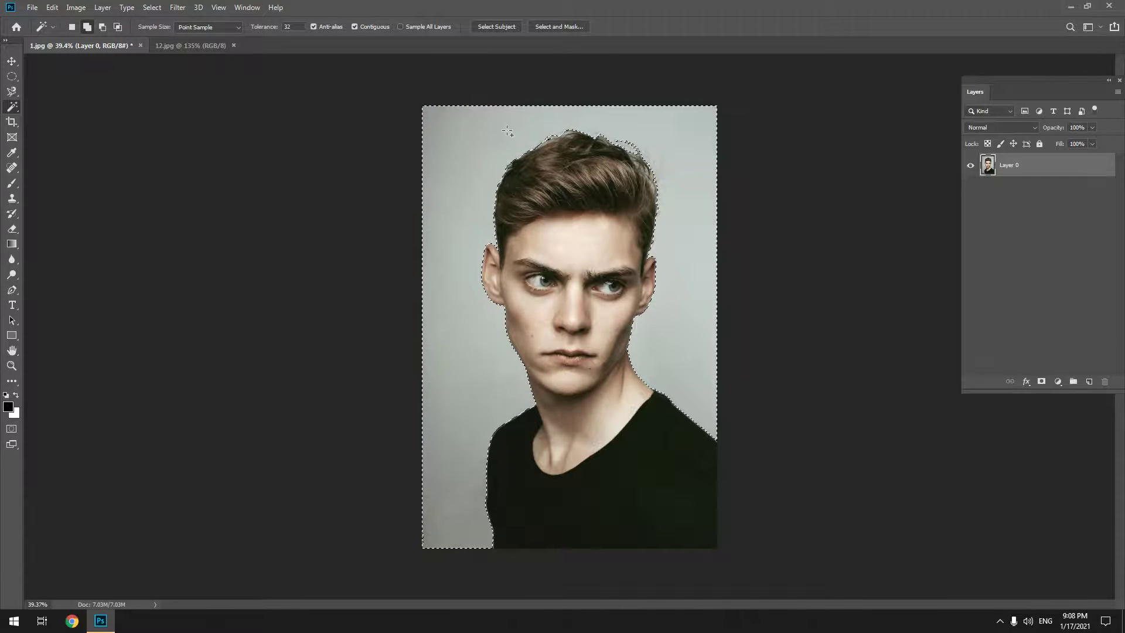
left_click(463, 384)
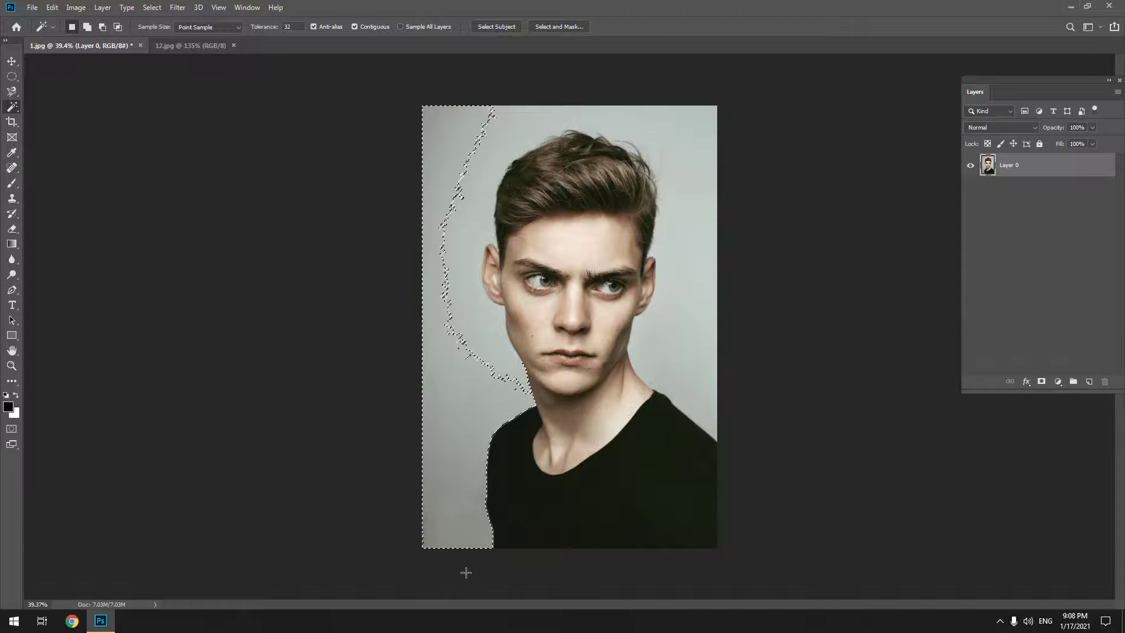
left_click(711, 244, "shift")
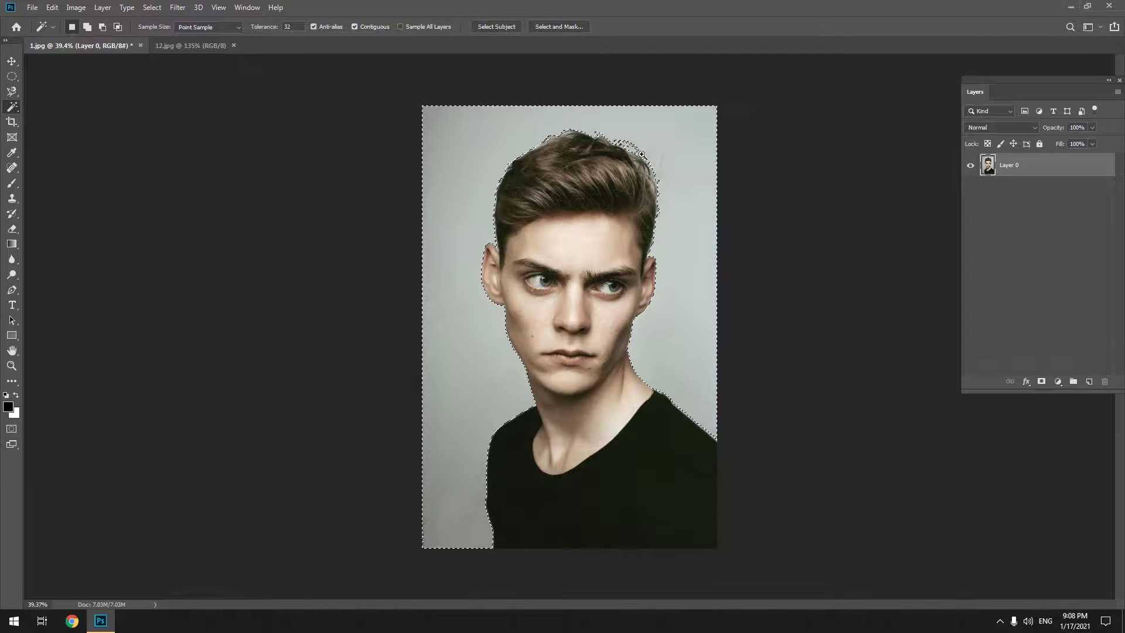
- Zoom and pan around the hair to check the magic-wand background selection edge
scroll(640, 150, "up", 5)
left_click_drag(725, 169, 648, 205)
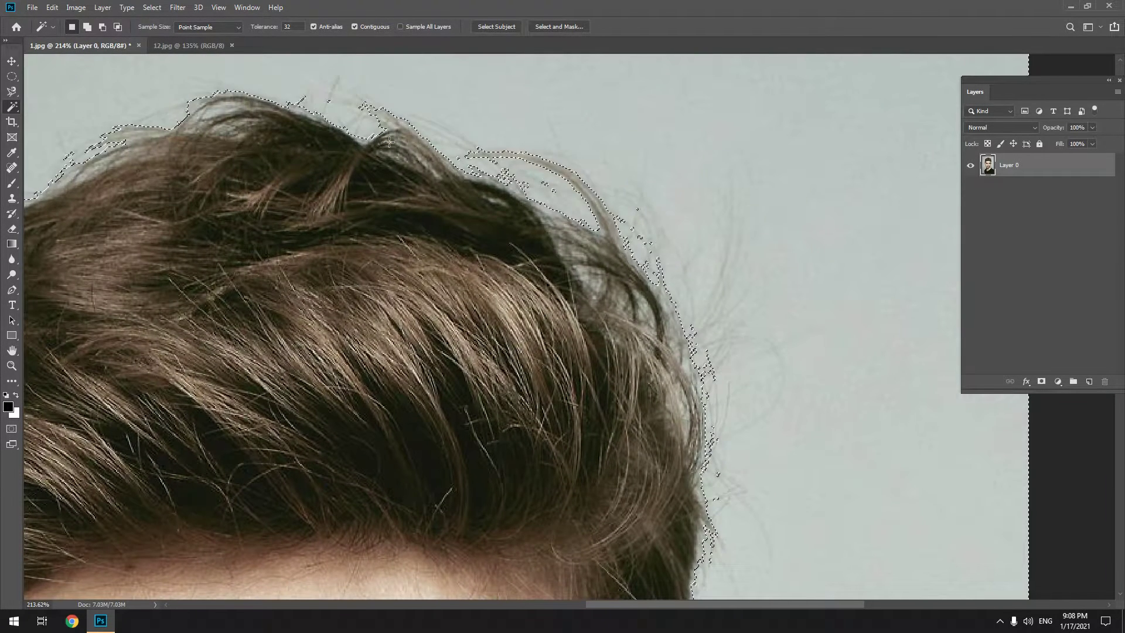
scroll(748, 275, "down", 3)
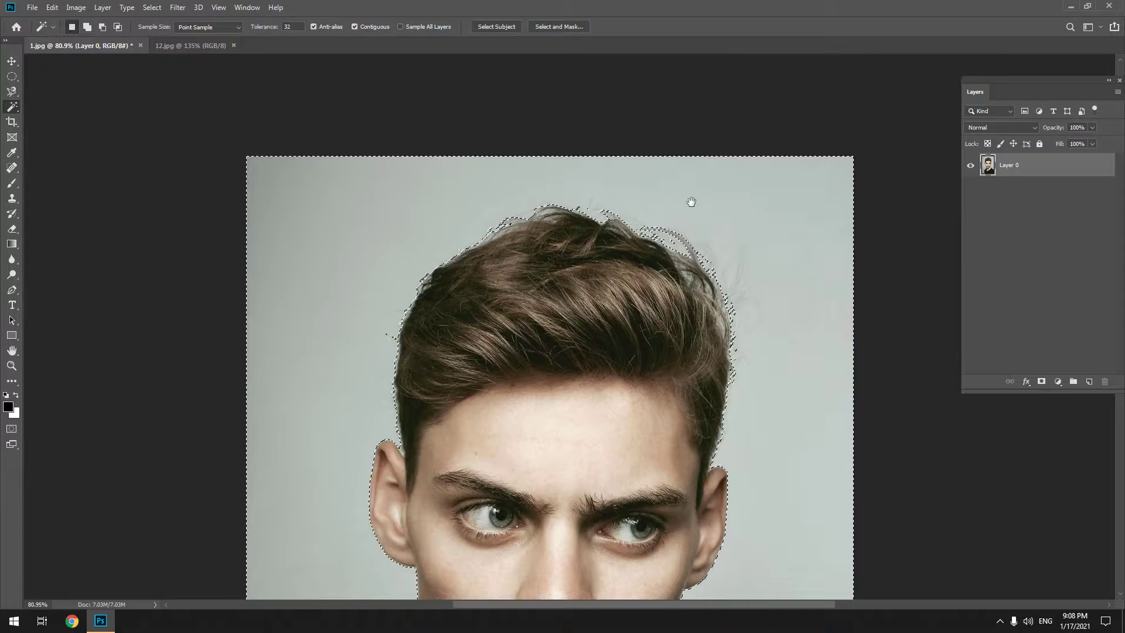
scroll(691, 201, "up", 4)
scroll(730, 226, "up", 3)
scroll(746, 332, "down", 2)
scroll(713, 284, "down", 2)
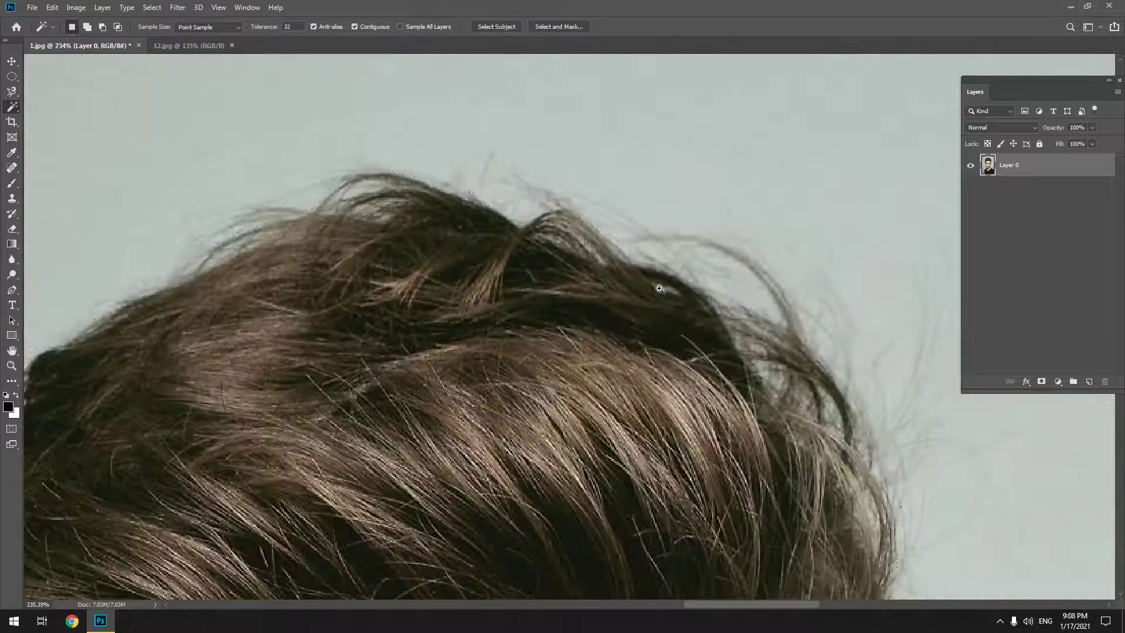
scroll(761, 165, "up", 1)
scroll(644, 246, "right", 6)
scroll(535, 328, "down", 3)
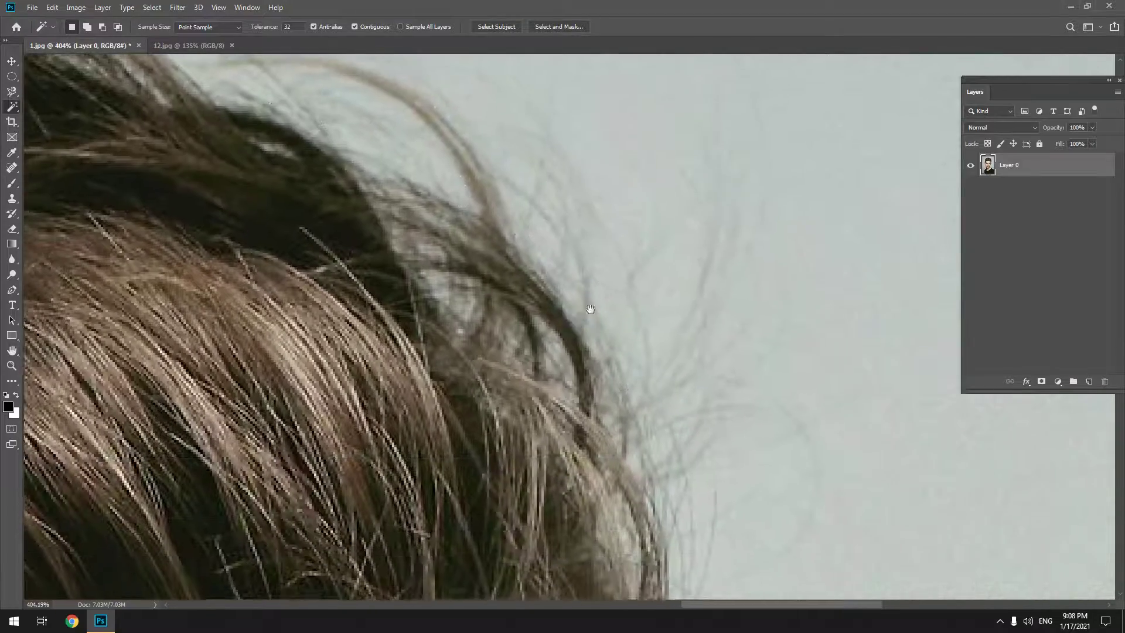
scroll(696, 126, "down", 2)
scroll(644, 235, "down", 4)
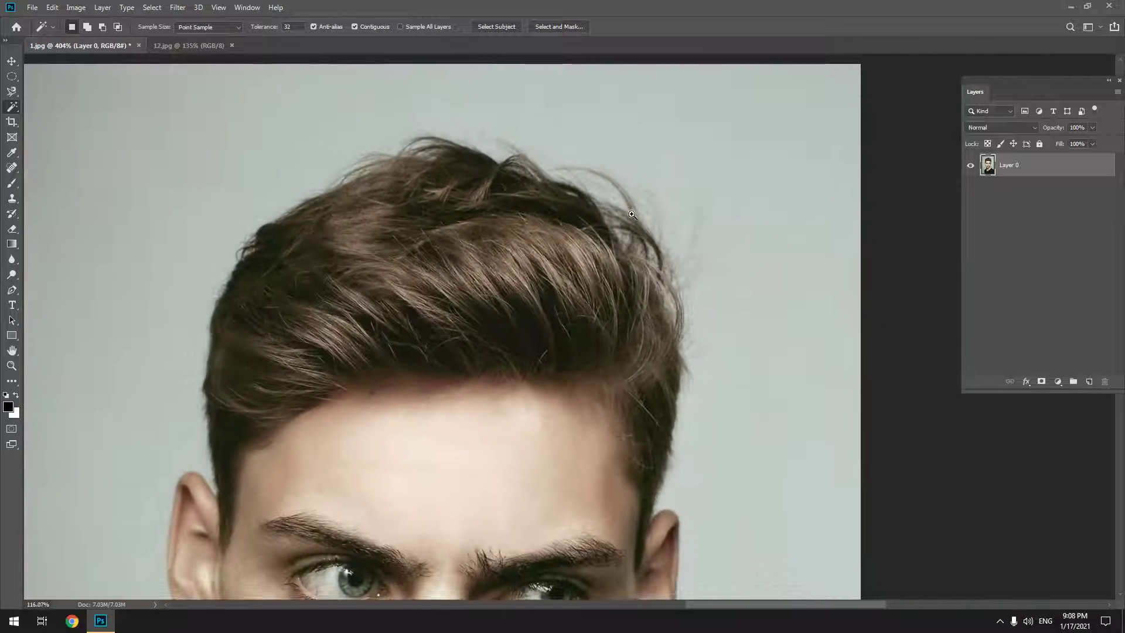
- Open Select and Mask and toggle High Quality Preview, Show Edge and Show Original to compare views
left_click(556, 25)
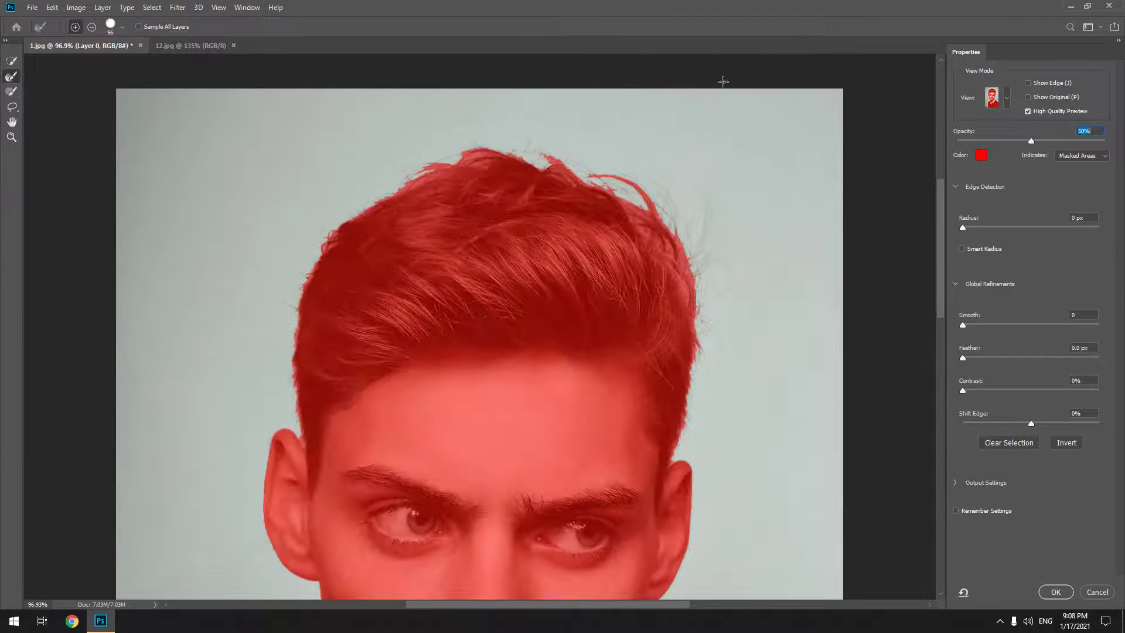
scroll(695, 223, "up", 2)
left_click(1028, 110)
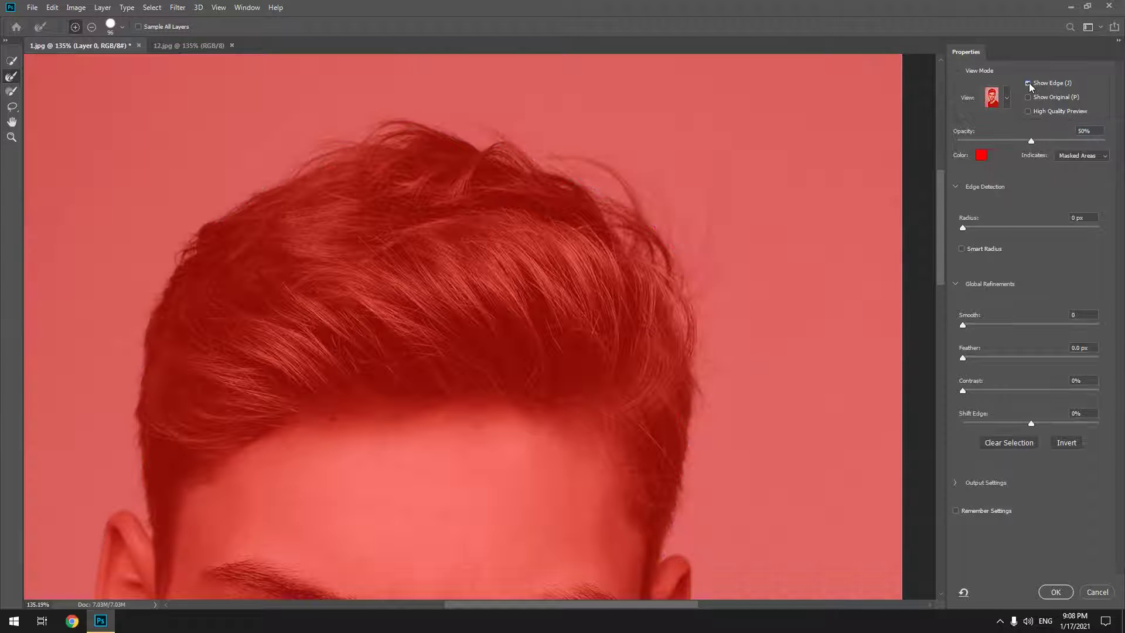
left_click(1029, 84)
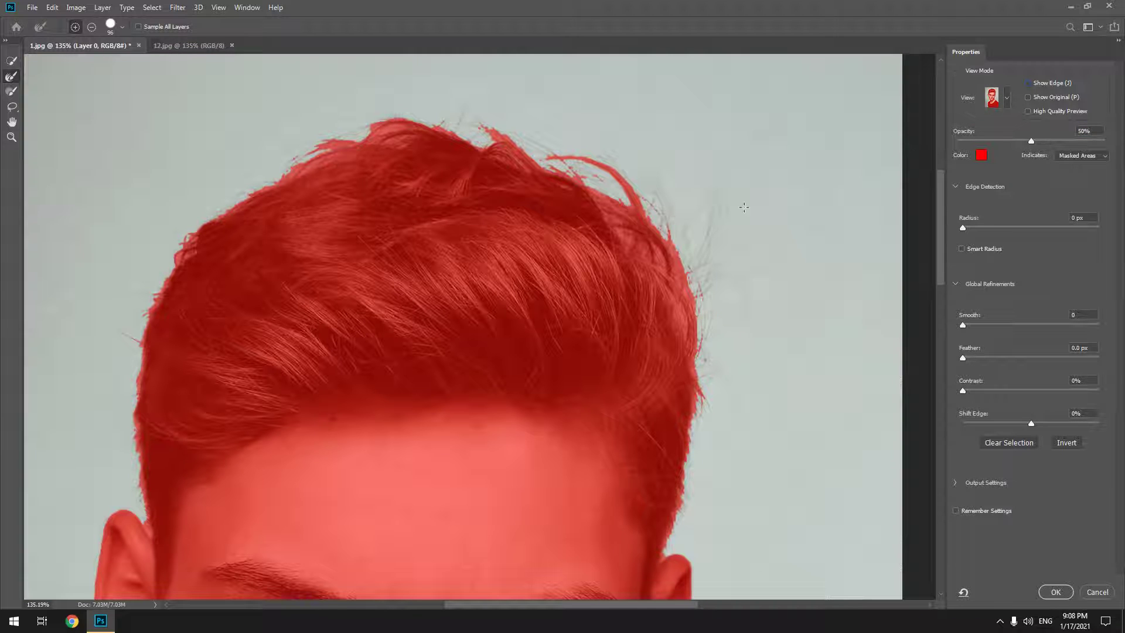
left_click(1029, 84)
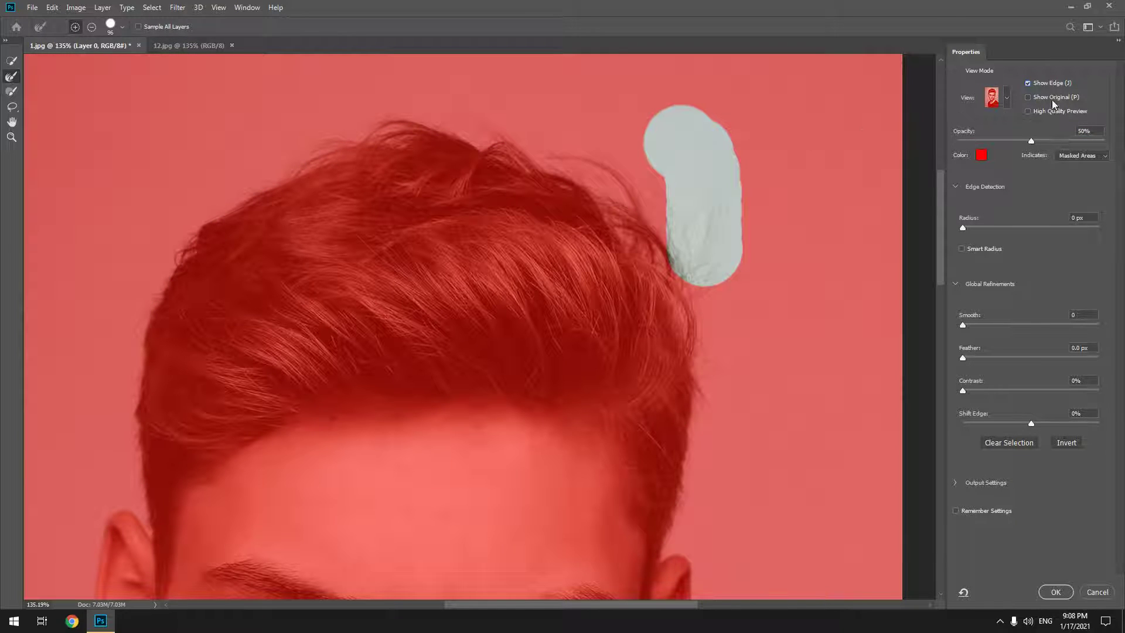
left_click(1028, 84)
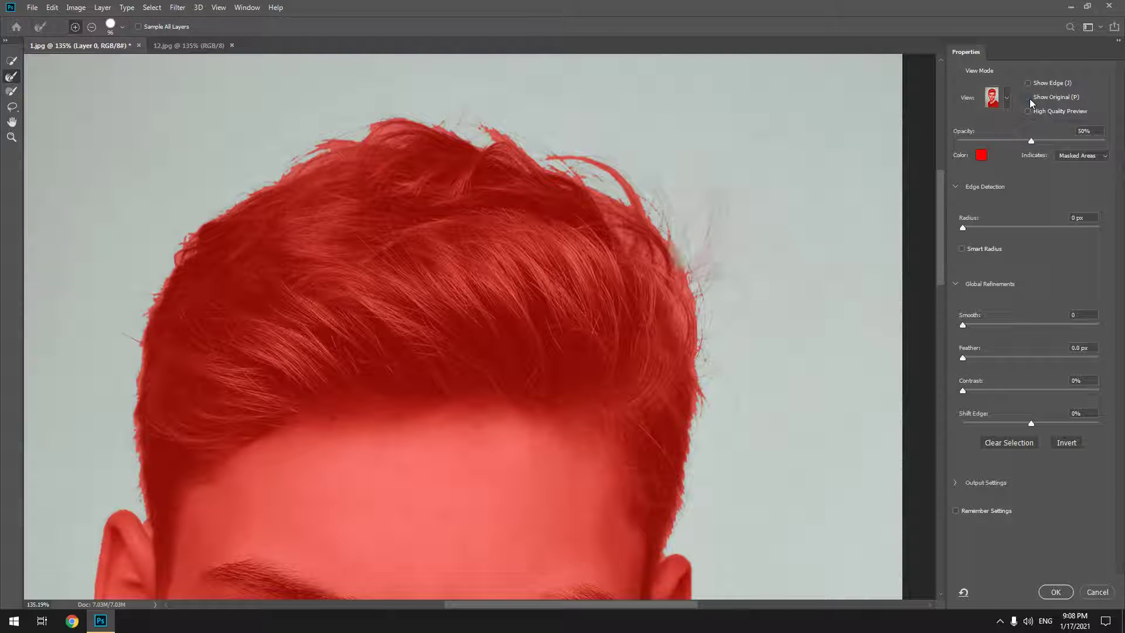
left_click(1029, 97)
left_click(1029, 98)
- Set the overlay opacity to 50% and turn High Quality Preview back on
left_click_drag(1031, 142, 1029, 141)
type("100")
key("Return")
type("0")
key("Return")
type("61")
key("Return")
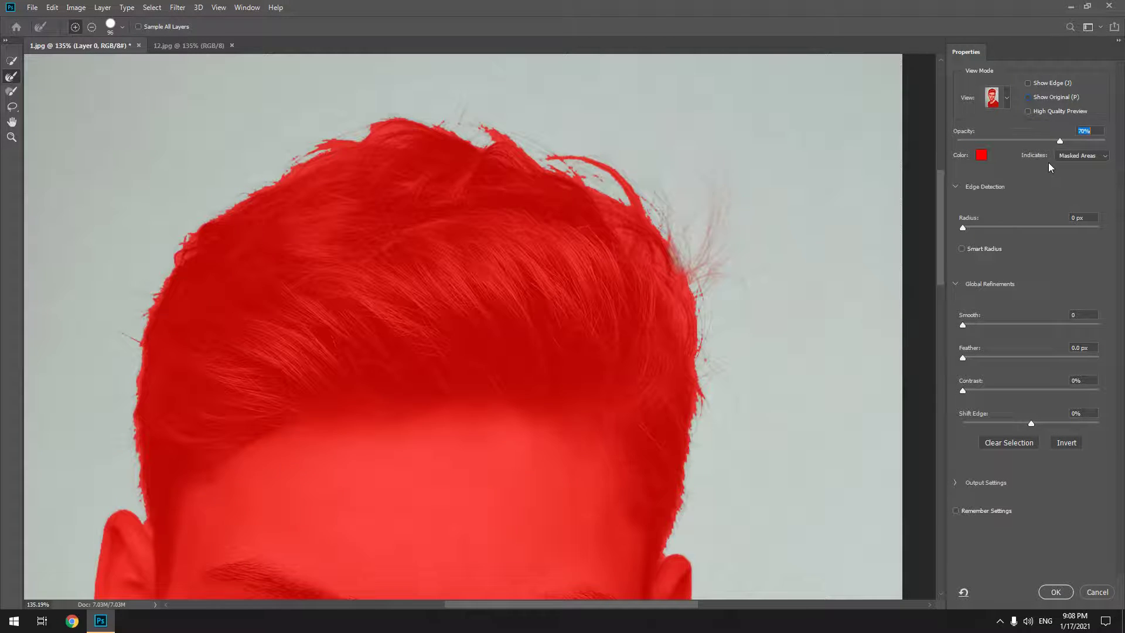
type("50")
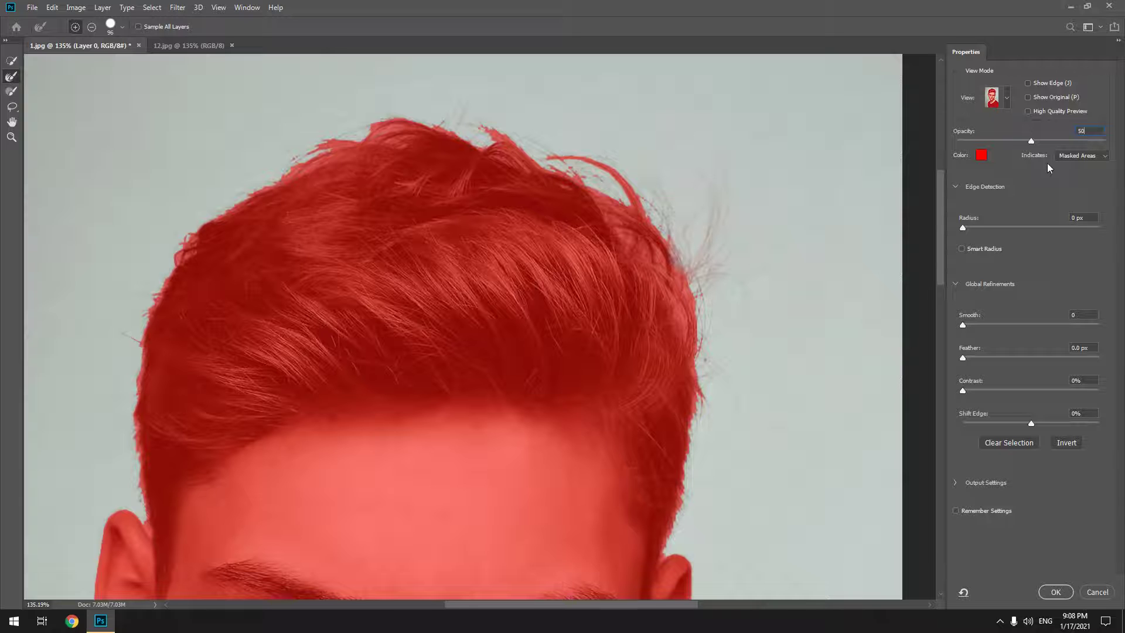
left_click(1028, 112)
- Set the overlay colour to pure red #ff0000
left_click(981, 154)
left_click(436, 193)
left_click(497, 204)
double_click(609, 328)
type("ff0000")
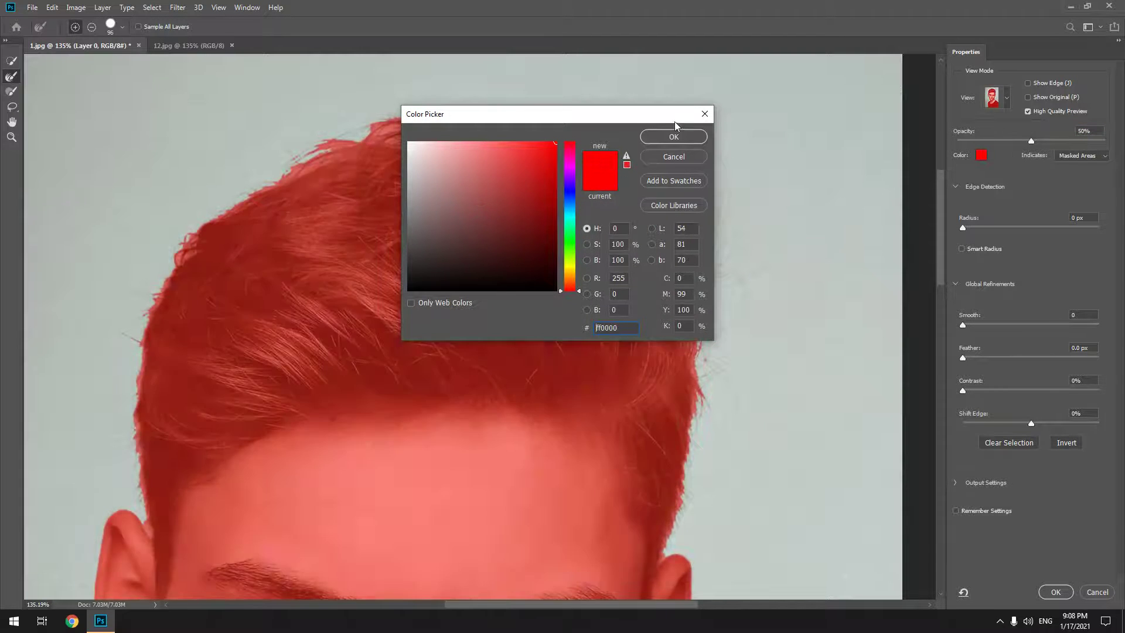
left_click(674, 136)
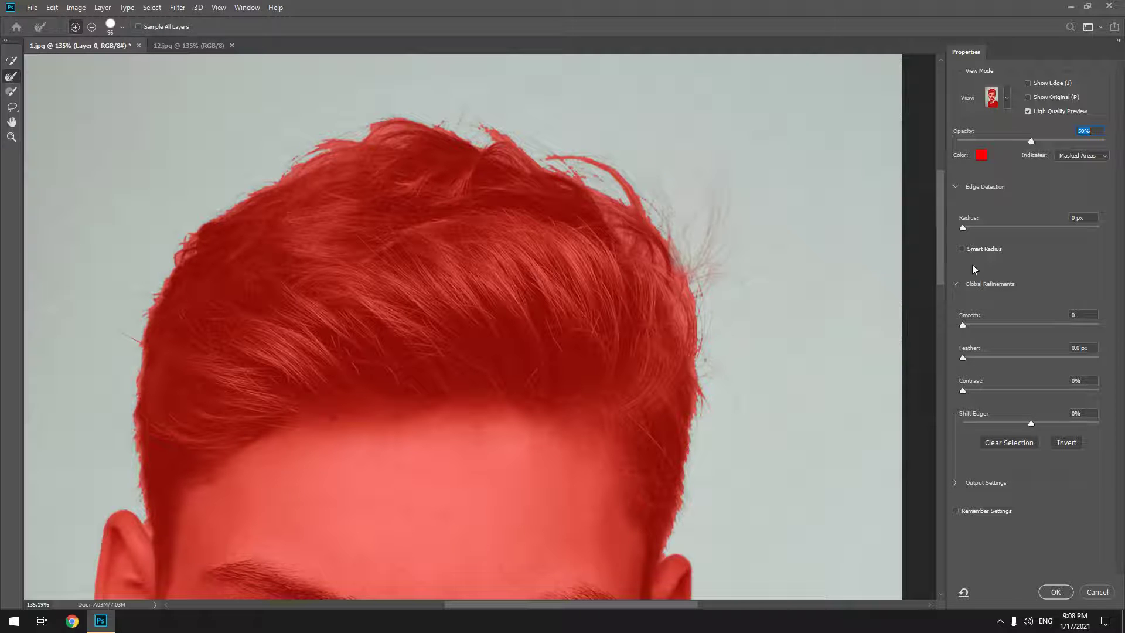
key("Tab")
- Test Edge Detection radius values on the slider, then enter 50 px
key("Up")
key("Up")
key("Up")
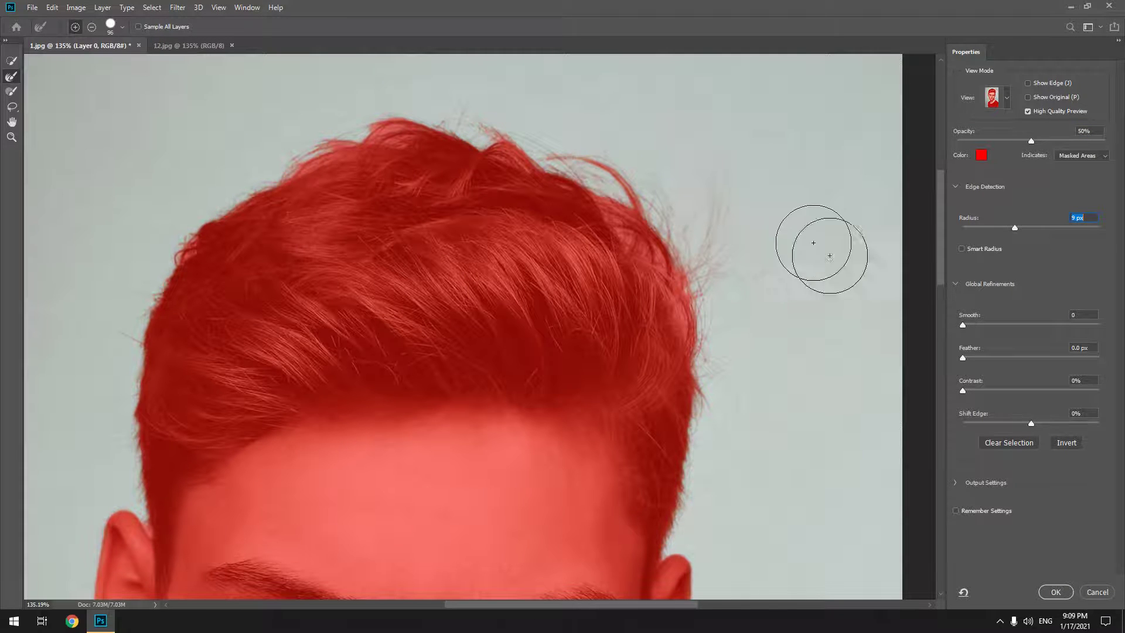
mouse_move(1014, 228)
left_mouse_down()
mouse_move(962, 228)
mouse_move(1078, 226)
left_mouse_up()
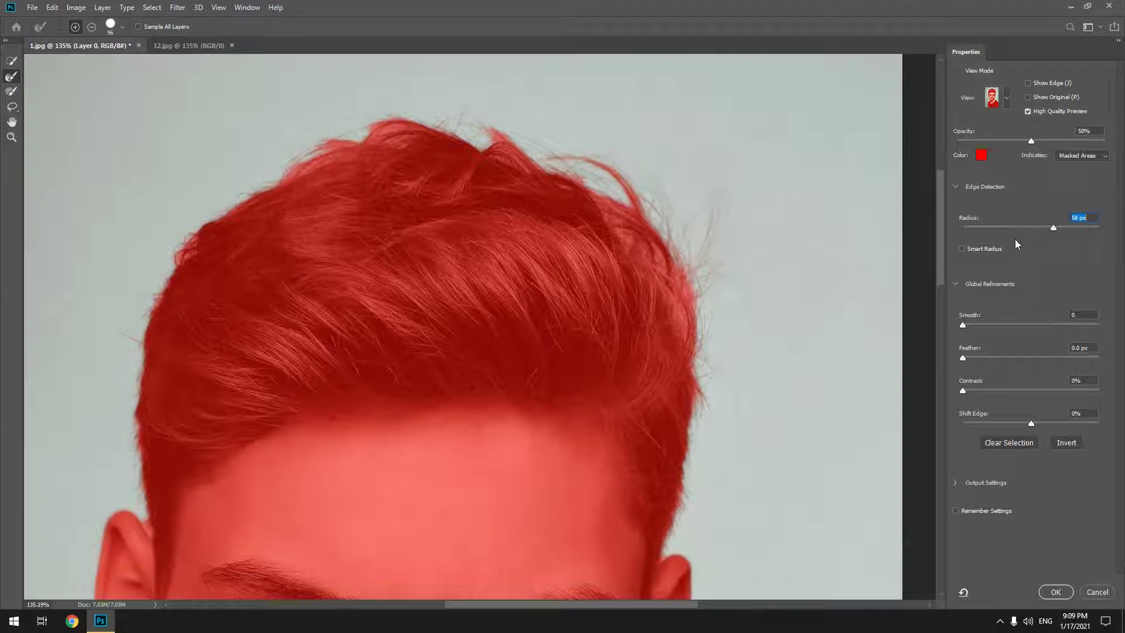
left_click_drag(970, 248, 1120, 252)
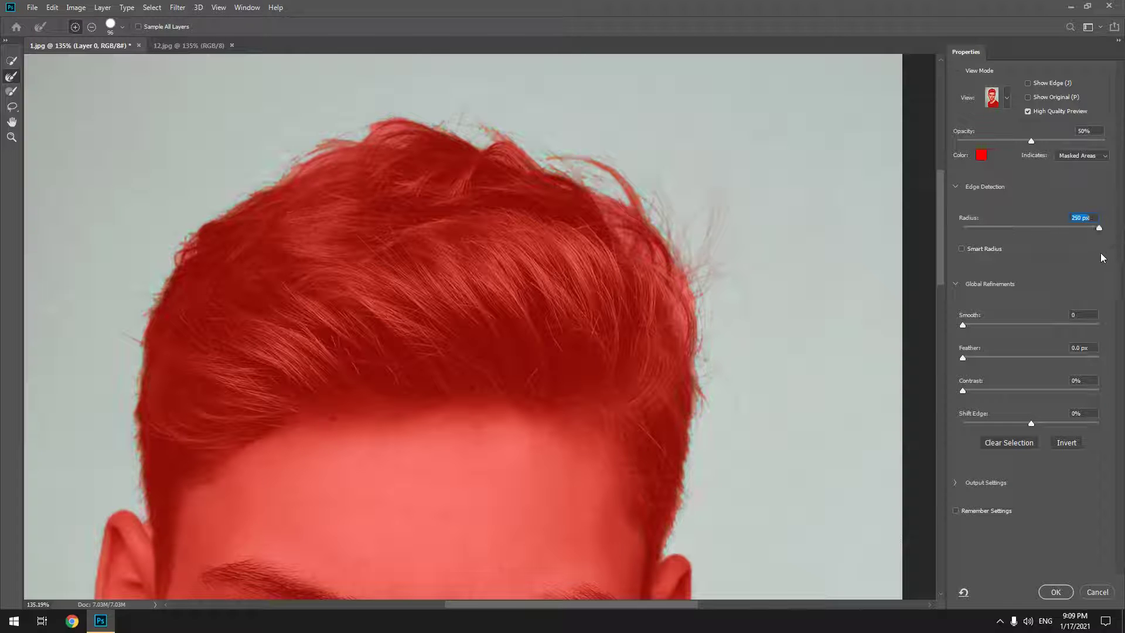
mouse_move(1001, 265)
left_mouse_down()
mouse_move(914, 274)
mouse_move(1049, 254)
left_mouse_up()
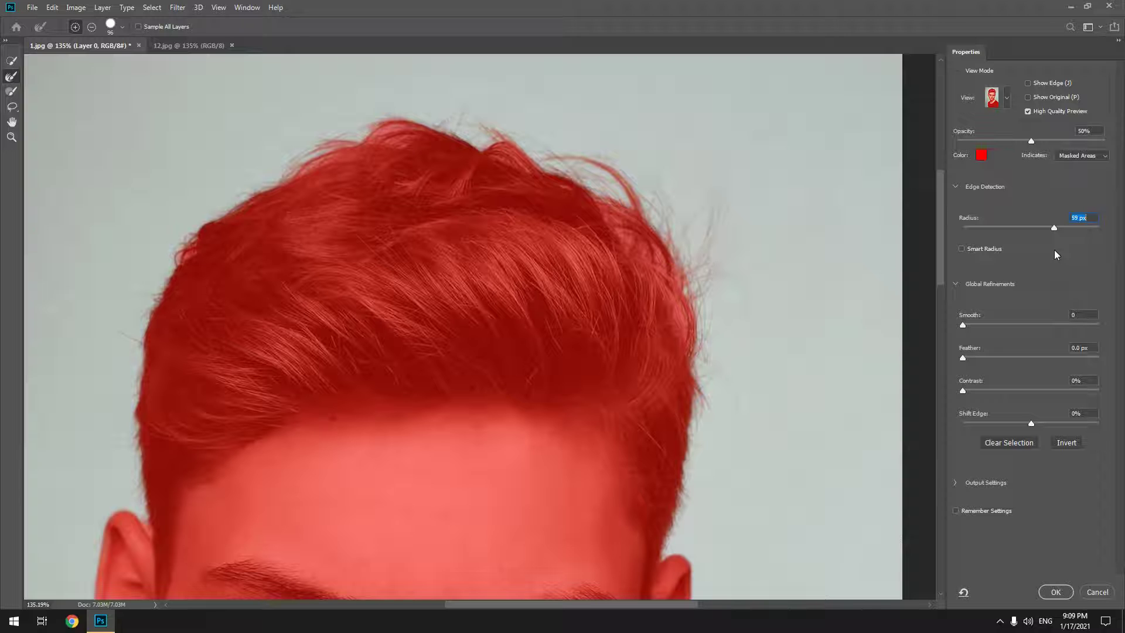
type("50")
key("Return")
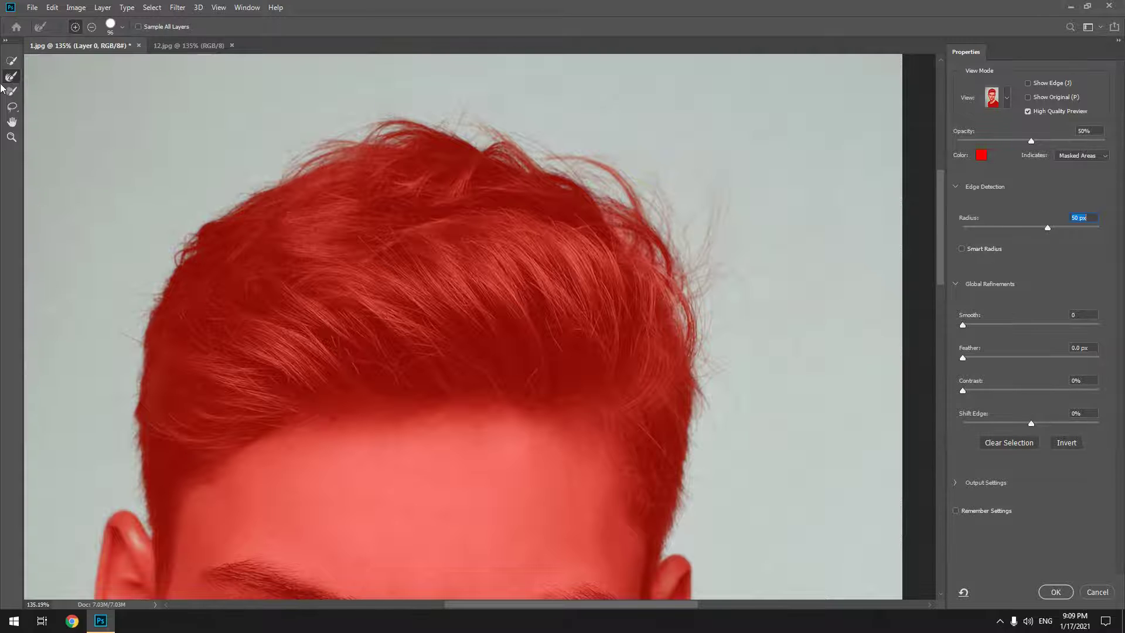
left_click(10, 60)
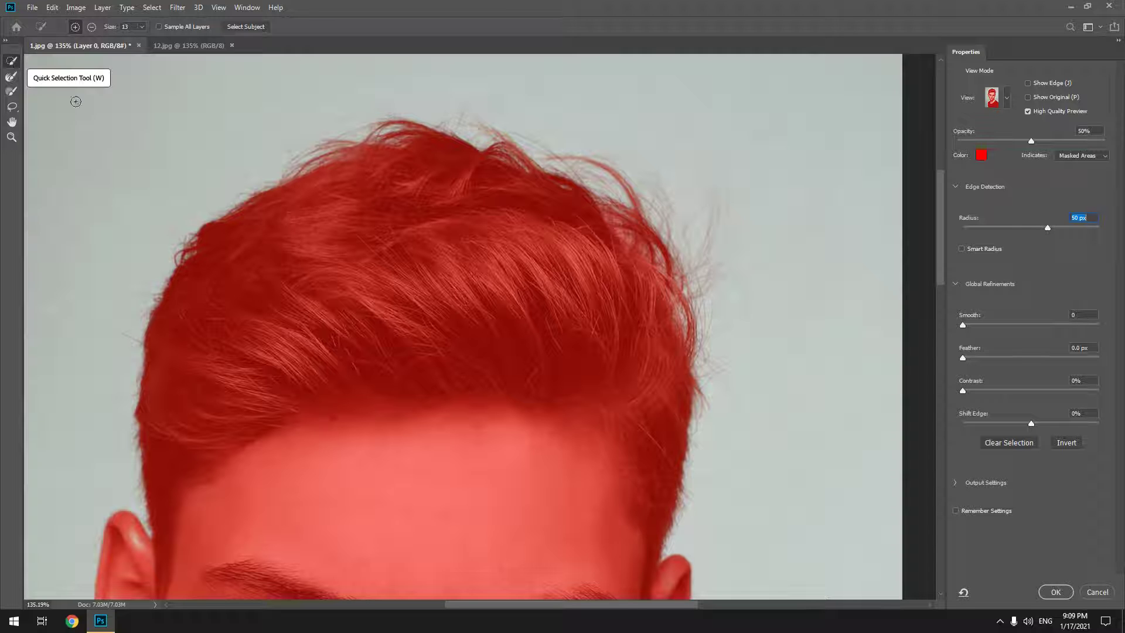
- Try larger Radius entries, dismiss the invalid-value warnings, and drag Radius back to 0 px
left_click(8, 77)
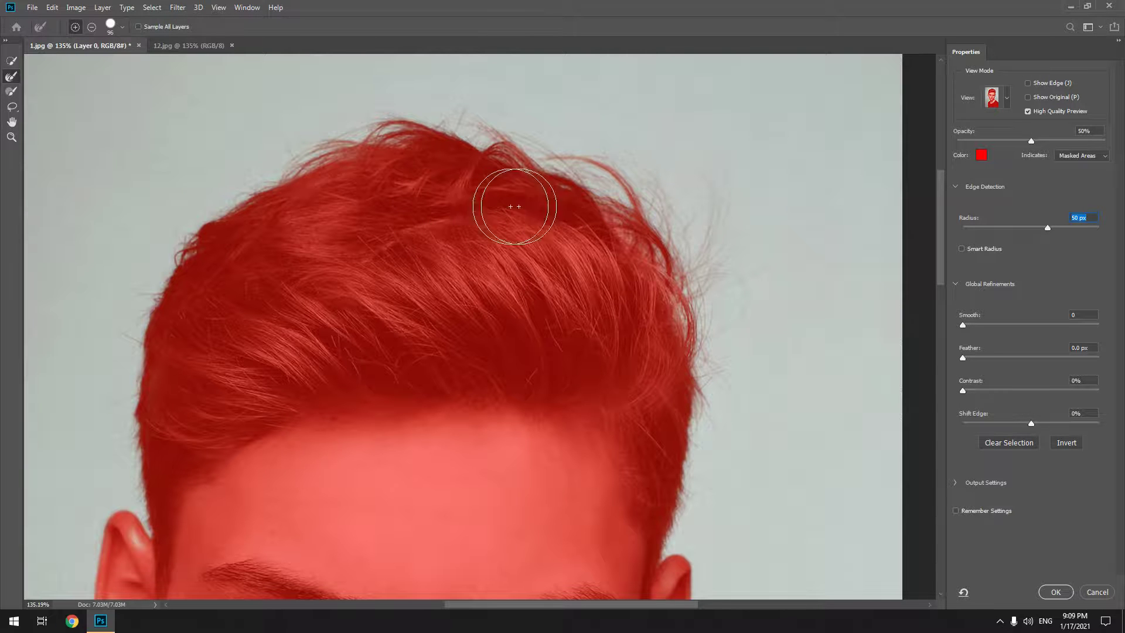
scroll(389, 218, "up", 5)
mouse_move(460, 170)
left_mouse_down()
mouse_move(223, 283)
mouse_move(112, 307)
left_mouse_up()
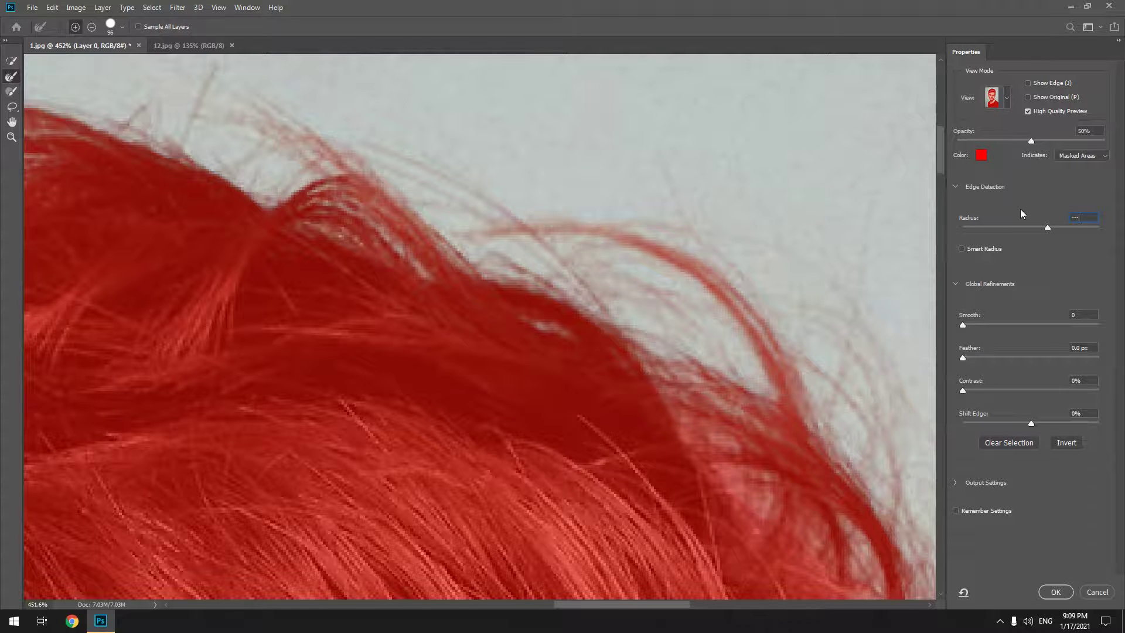
key("Return")
left_click(546, 230)
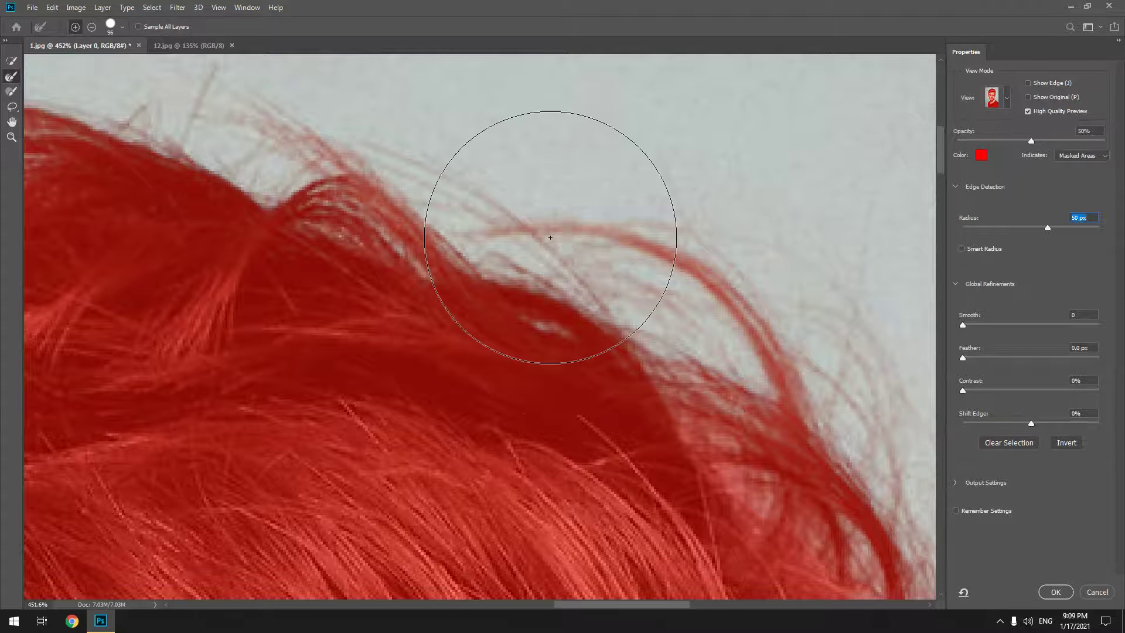
left_click_drag(551, 237, 574, 288)
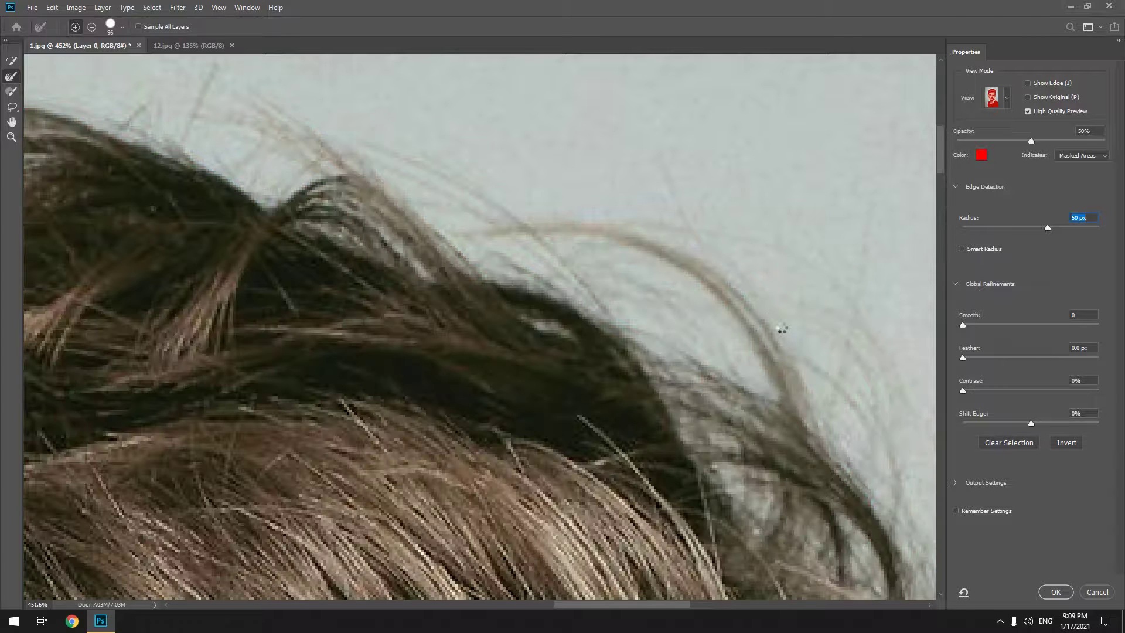
left_click(706, 297)
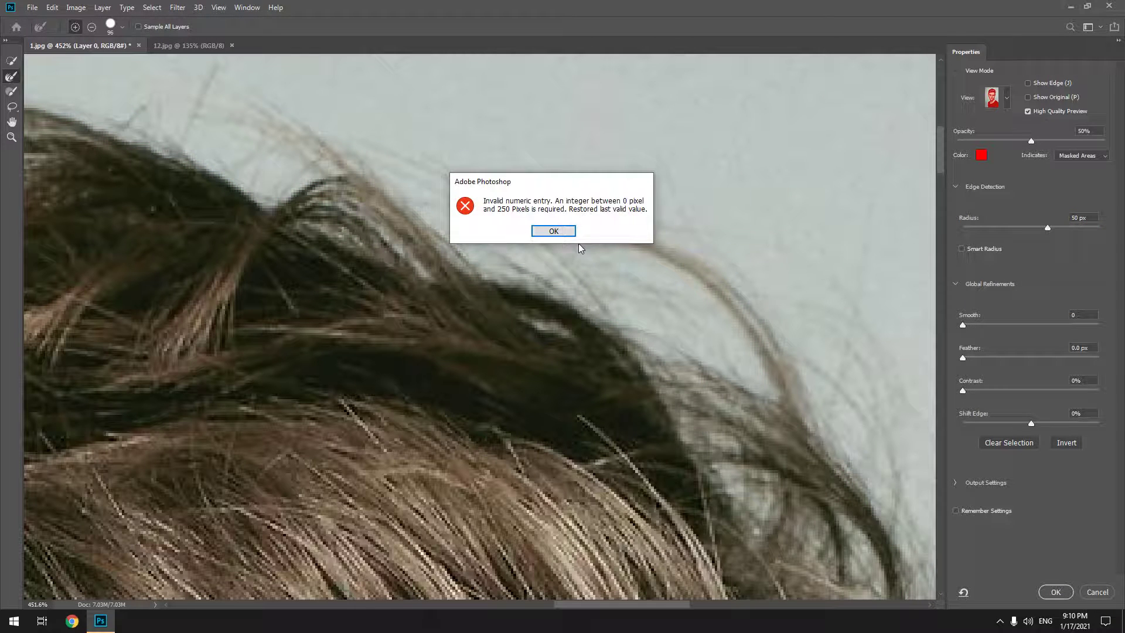
left_click(560, 231)
left_click_drag(1048, 227, 1084, 228)
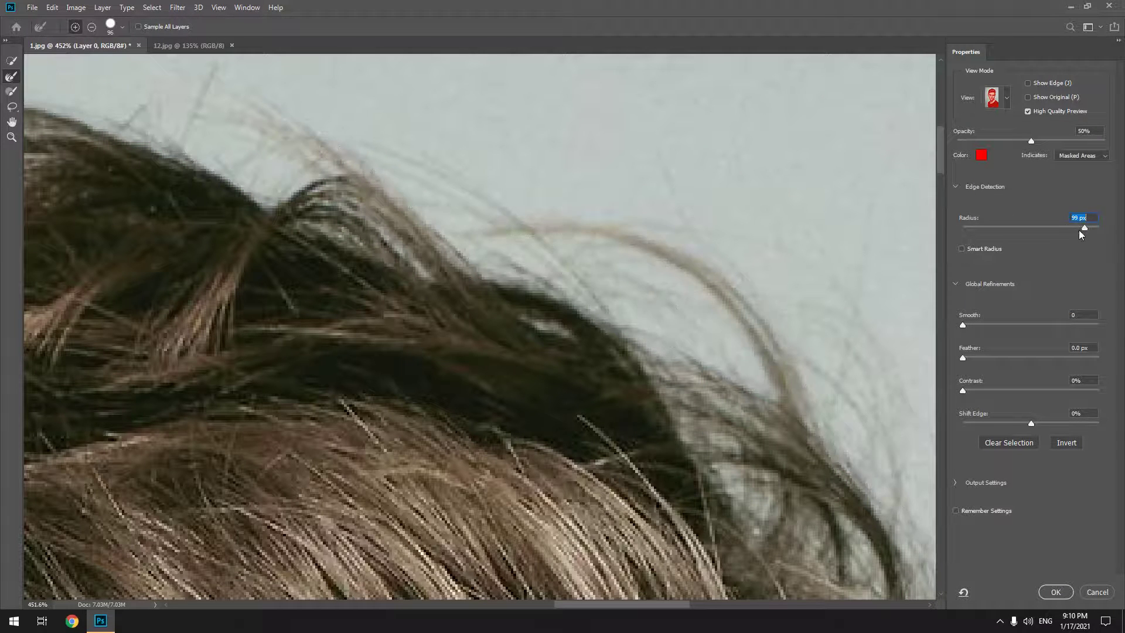
left_click_drag(979, 236, 940, 241)
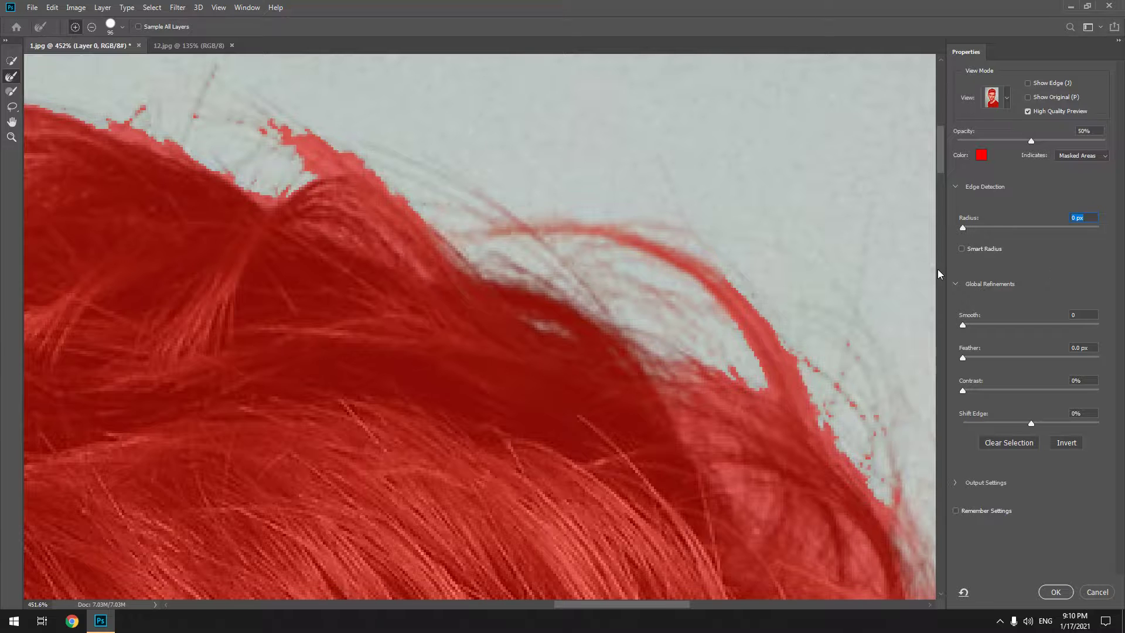
left_click(560, 231)
- Refine Edge Brush along the top, upper-left and left hair edges, shrinking the brush partway
scroll(733, 269, "down", 3)
left_click_drag(754, 333, 571, 239)
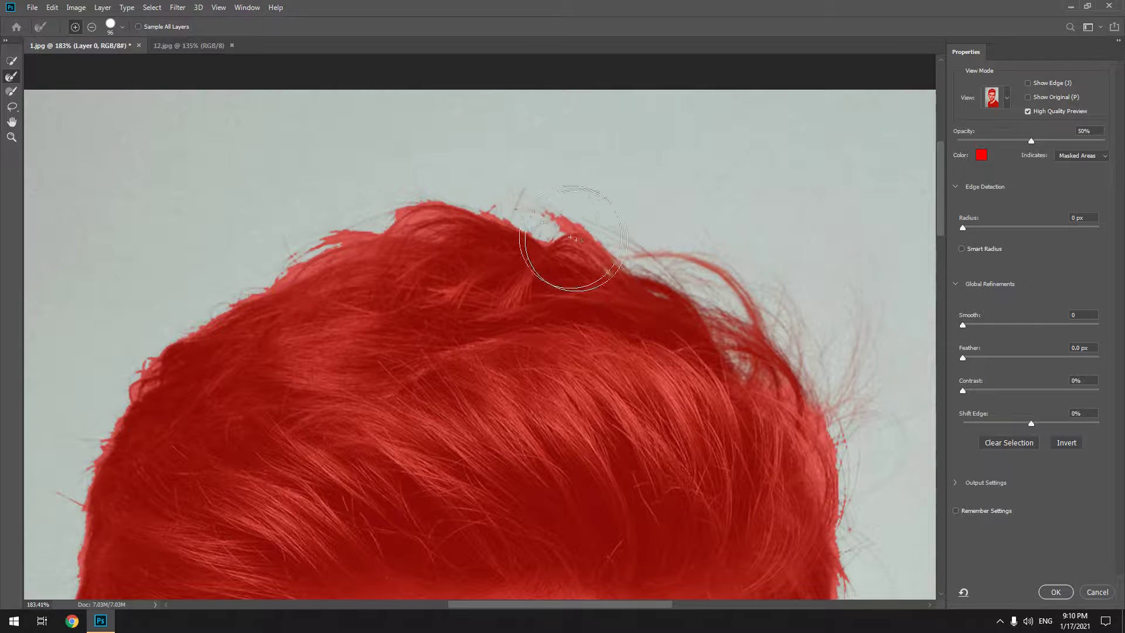
key("bracketleft")
key("bracketleft")
key("bracketleft")
left_click_drag(508, 227, 231, 280)
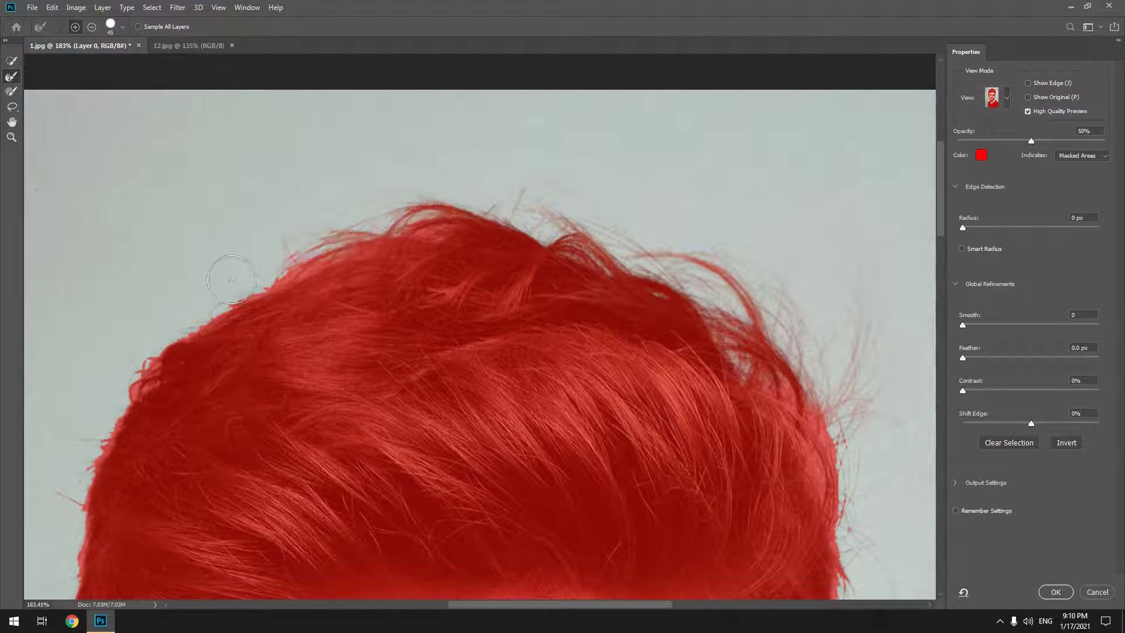
scroll(301, 252, "up", 5)
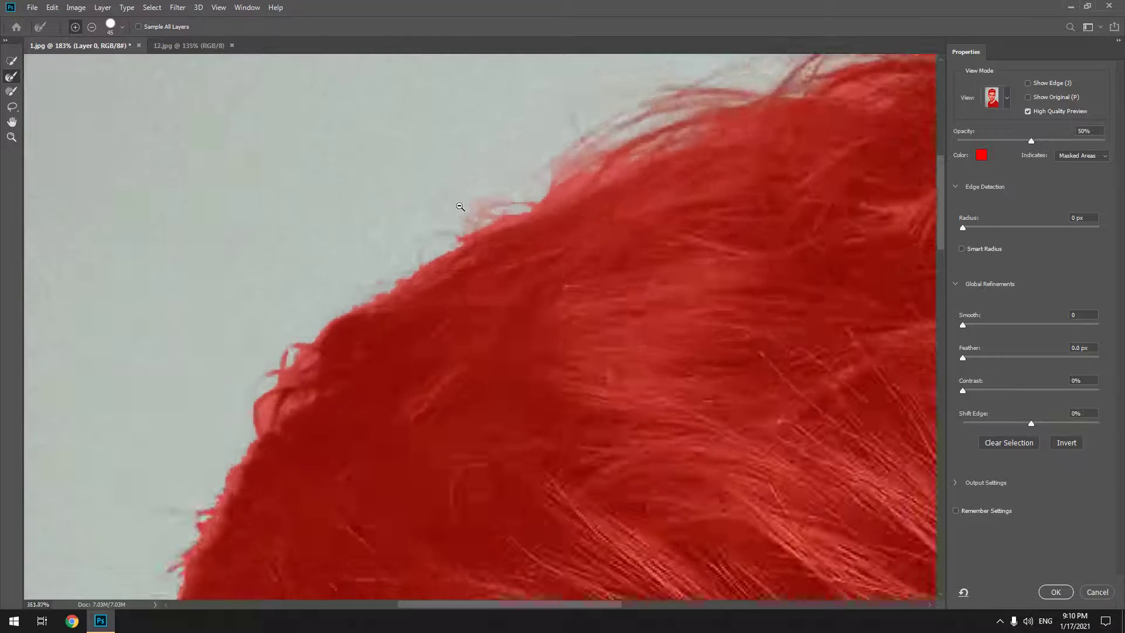
left_click_drag(442, 248, 282, 382)
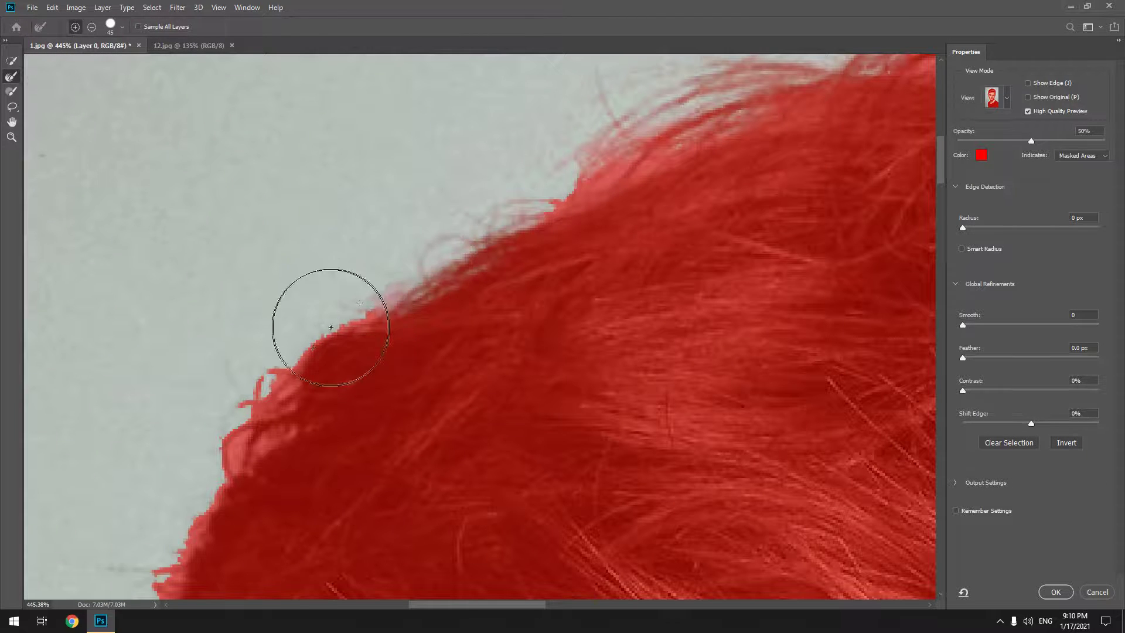
mouse_move(410, 296)
left_mouse_down()
mouse_move(485, 141)
mouse_move(420, 238)
mouse_move(402, 314)
mouse_move(410, 490)
mouse_move(422, 520)
mouse_move(427, 156)
mouse_move(309, 100)
mouse_move(407, 159)
mouse_move(402, 251)
mouse_move(419, 314)
mouse_move(402, 251)
left_mouse_up()
scroll(504, 170, "down", 2)
scroll(520, 190, "down", 2)
scroll(497, 190, "down", 1)
scroll(442, 419, "down", 5)
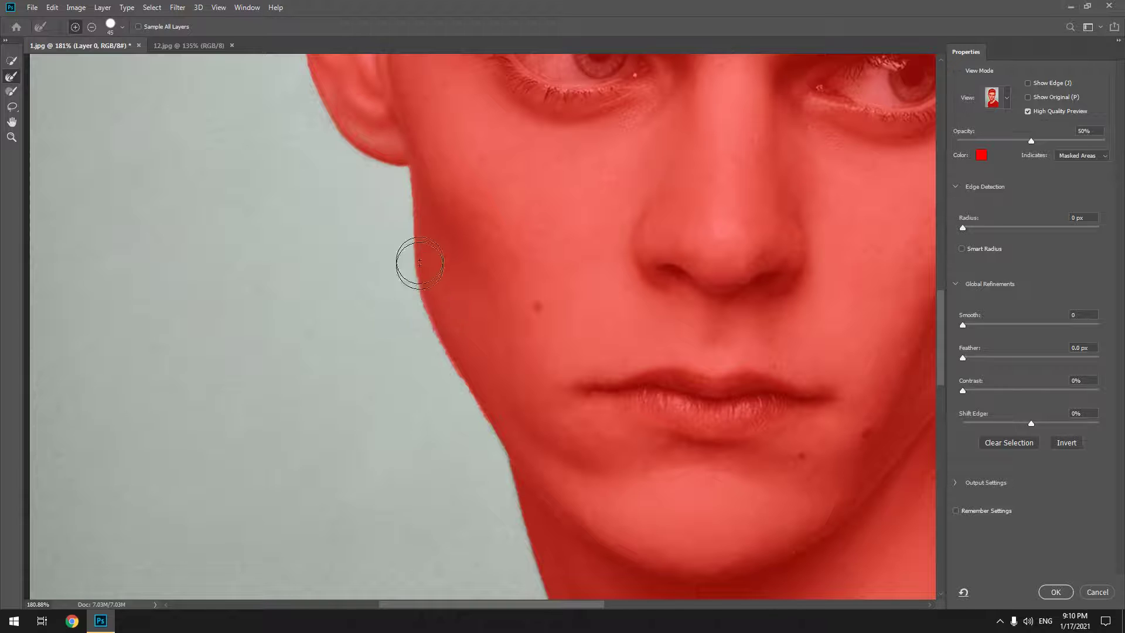
- Refine the mask edge along the jaw and down the shoulder
left_click_drag(617, 371, 538, 221)
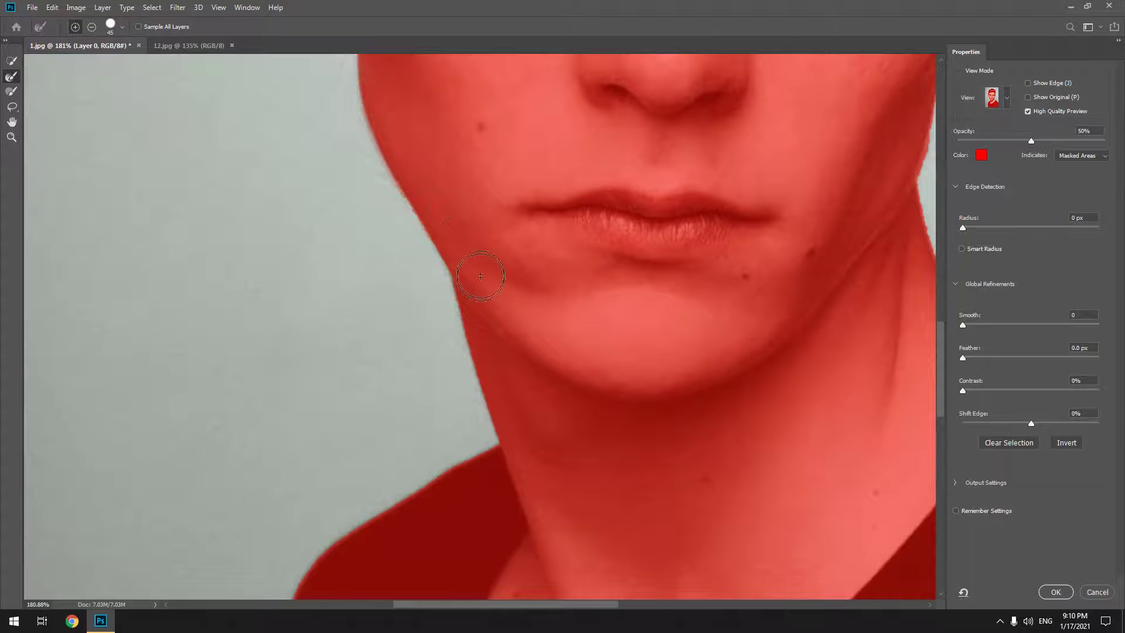
mouse_move(482, 338)
left_mouse_down()
mouse_move(513, 463)
mouse_move(567, 287)
mouse_move(532, 281)
mouse_move(565, 186)
mouse_move(587, 177)
left_mouse_up()
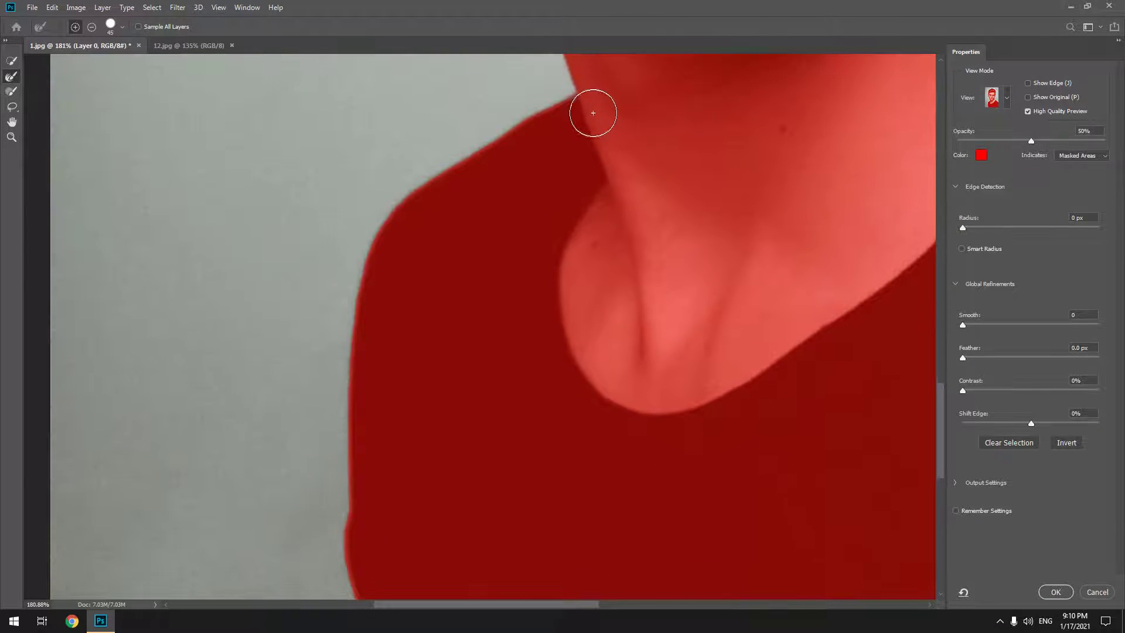
left_click_drag(433, 205, 421, 390)
mouse_move(416, 415)
left_mouse_down()
mouse_move(427, 201)
mouse_move(415, 169)
left_mouse_up()
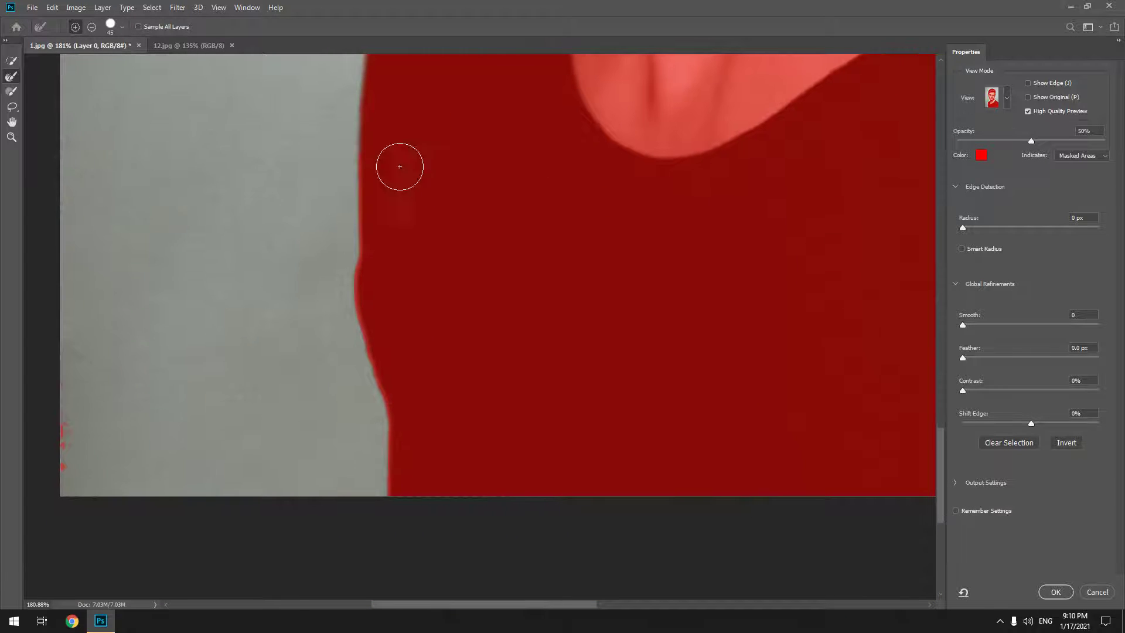
left_click_drag(372, 221, 395, 492)
- Refine the neck-to-shoulder junction and the jaw-neck line, then pan up to the ear
mouse_move(515, 306)
left_mouse_down()
mouse_move(356, 352)
mouse_move(75, 334)
left_mouse_up()
left_click_drag(577, 223, 547, 334)
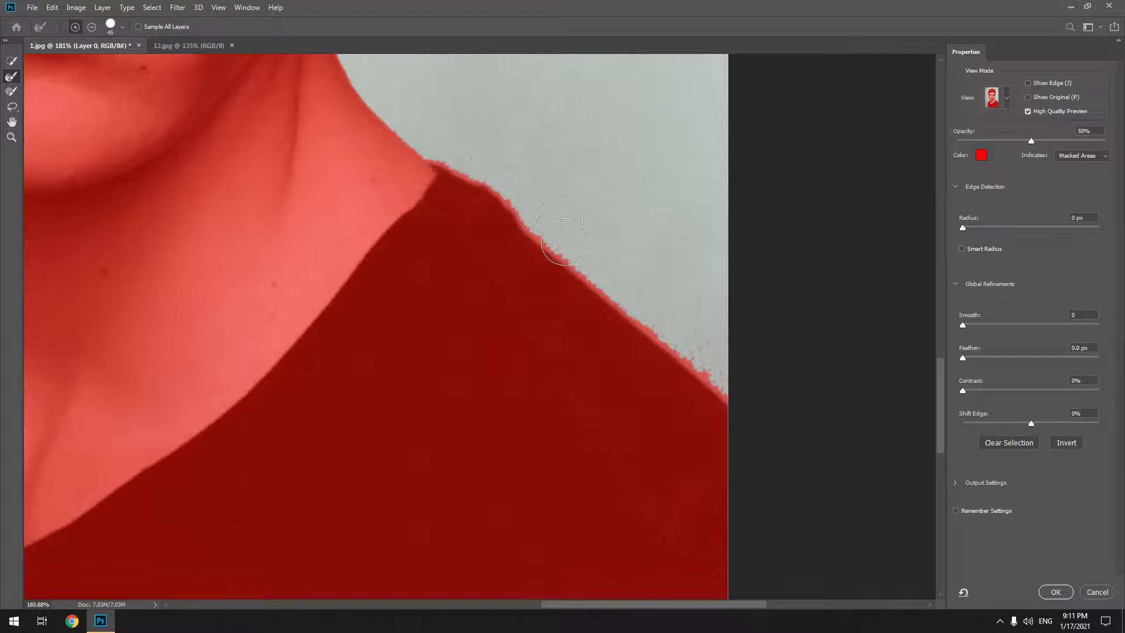
left_click_drag(441, 161, 713, 417)
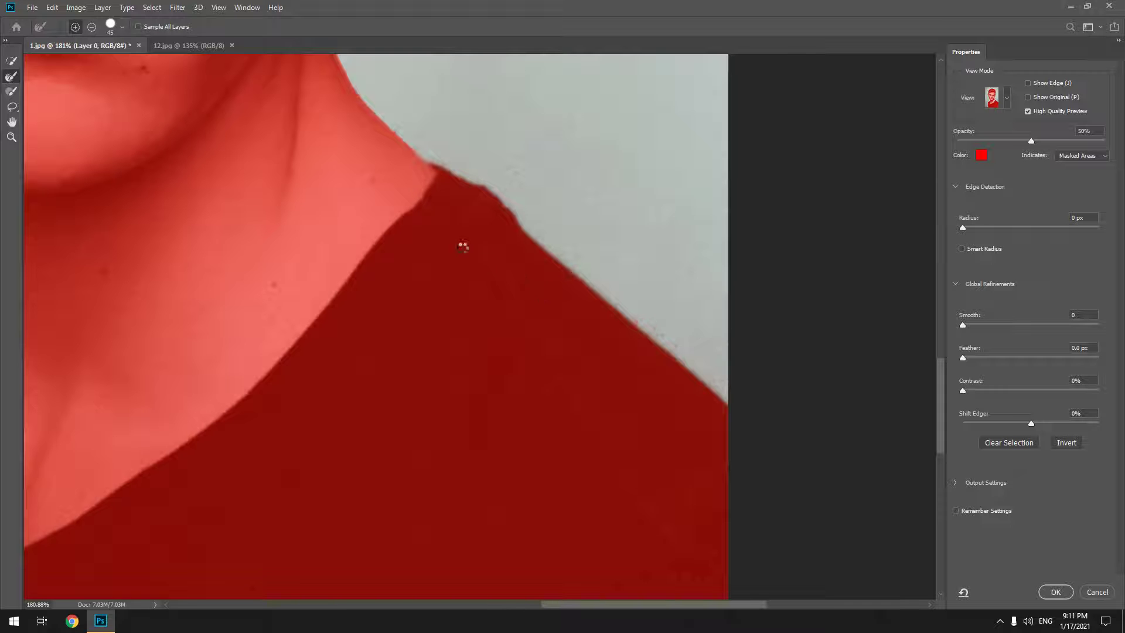
left_click_drag(375, 130, 510, 402)
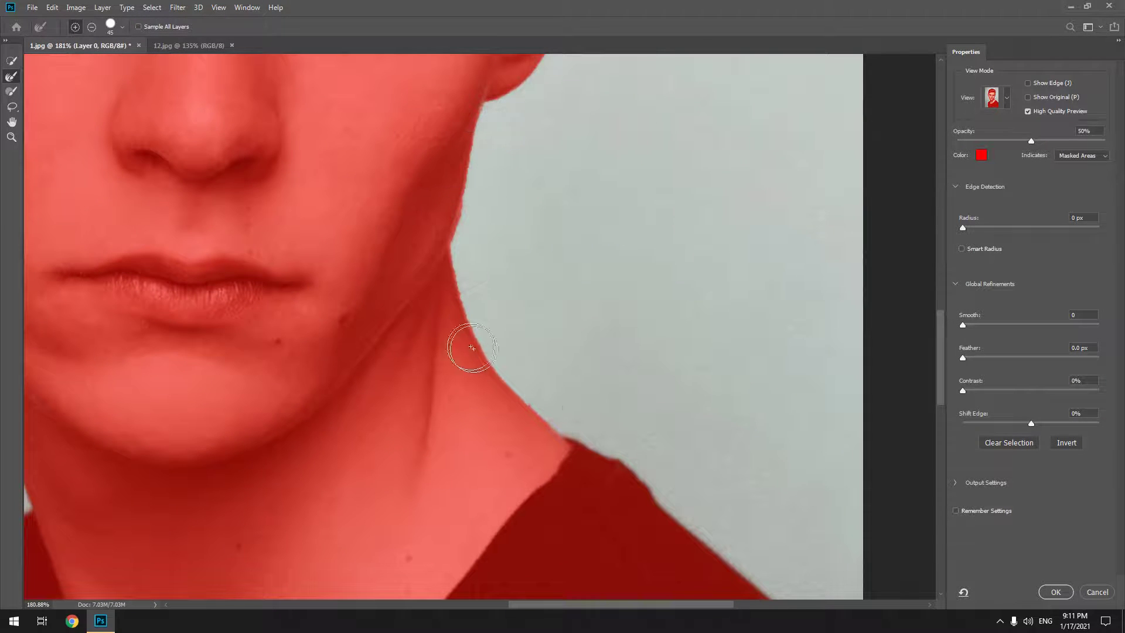
left_click_drag(479, 96, 630, 466)
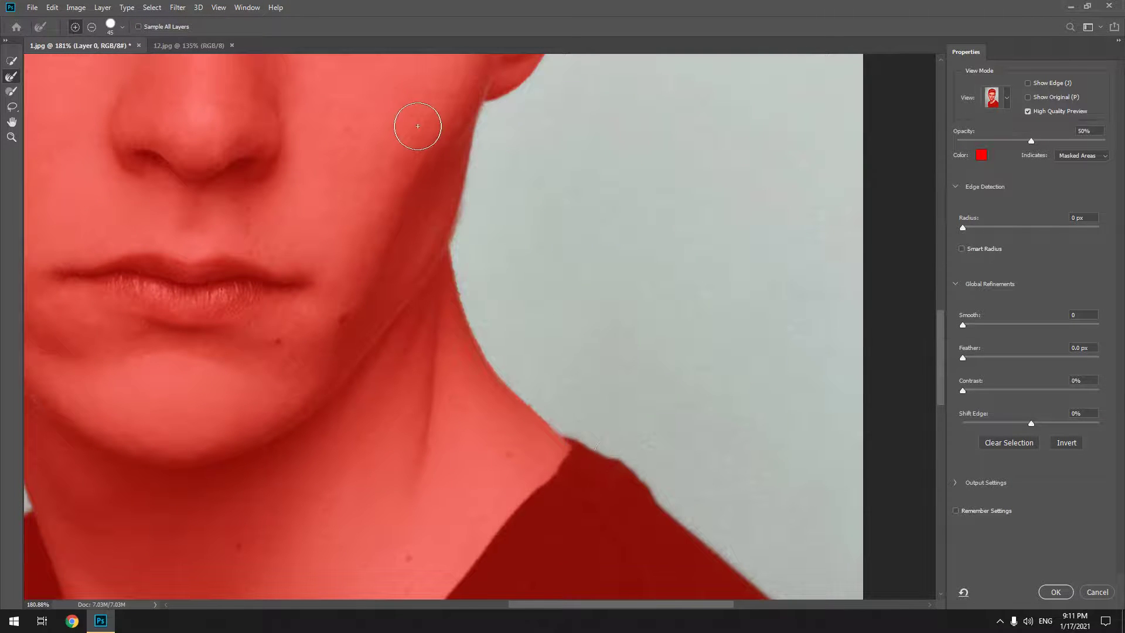
left_click_drag(508, 119, 510, 402)
mouse_move(518, 221)
left_mouse_down()
mouse_move(498, 373)
mouse_move(563, 82)
left_mouse_up()
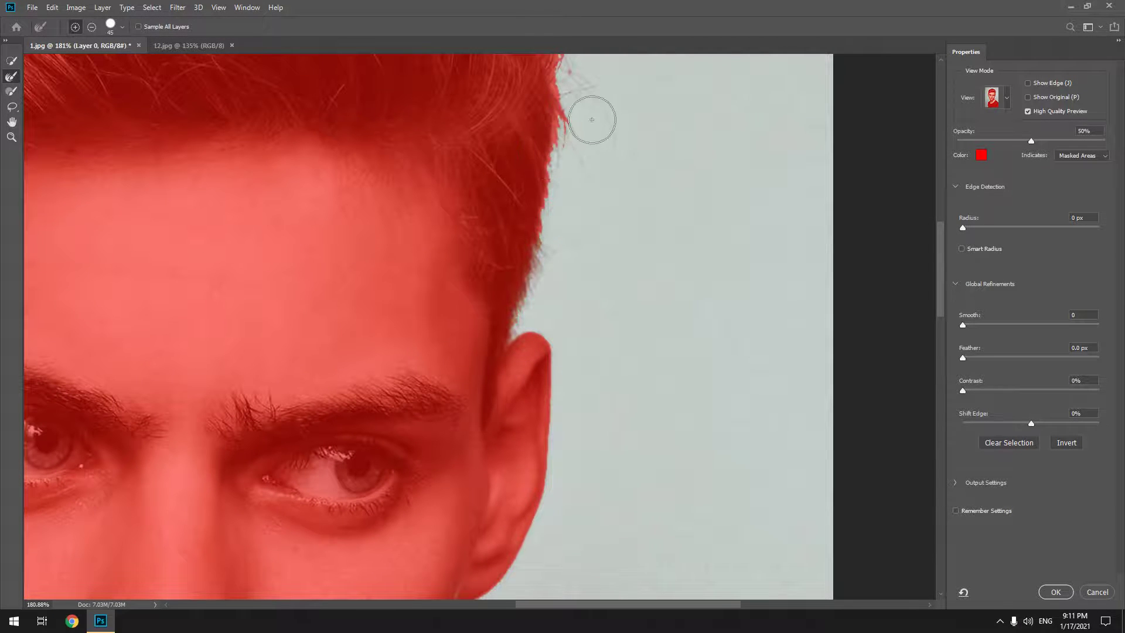
- Brush the Refine Edge along the right-side hair edge up to the top of the head
left_click_drag(563, 82, 546, 196)
left_click_drag(539, 138, 491, 245)
left_click_drag(528, 188, 519, 63)
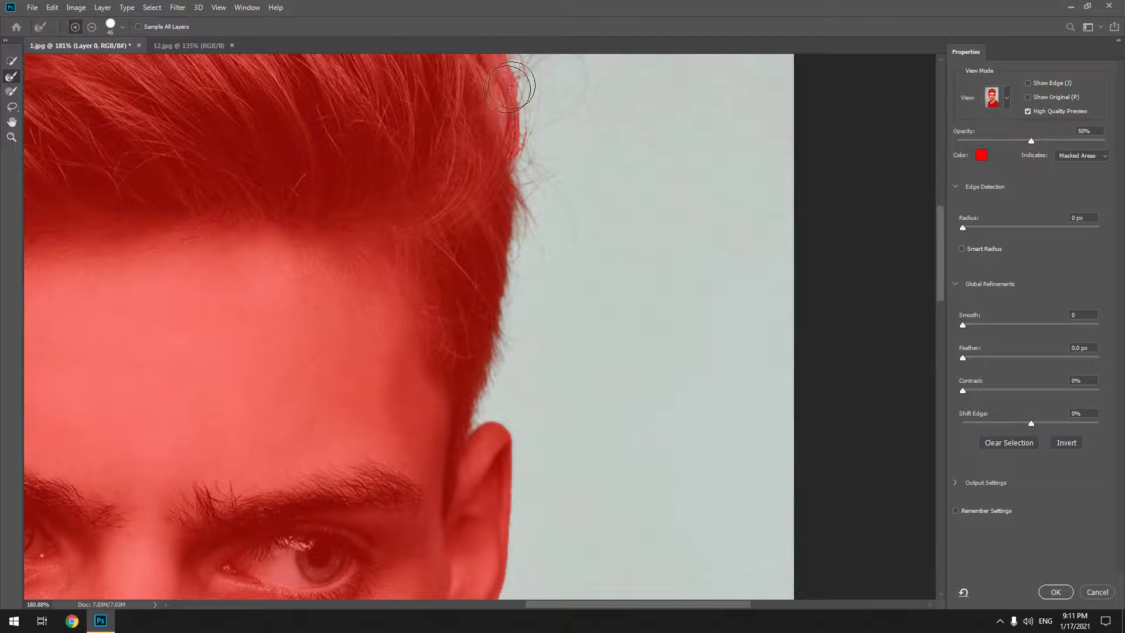
left_click_drag(511, 128, 436, 221)
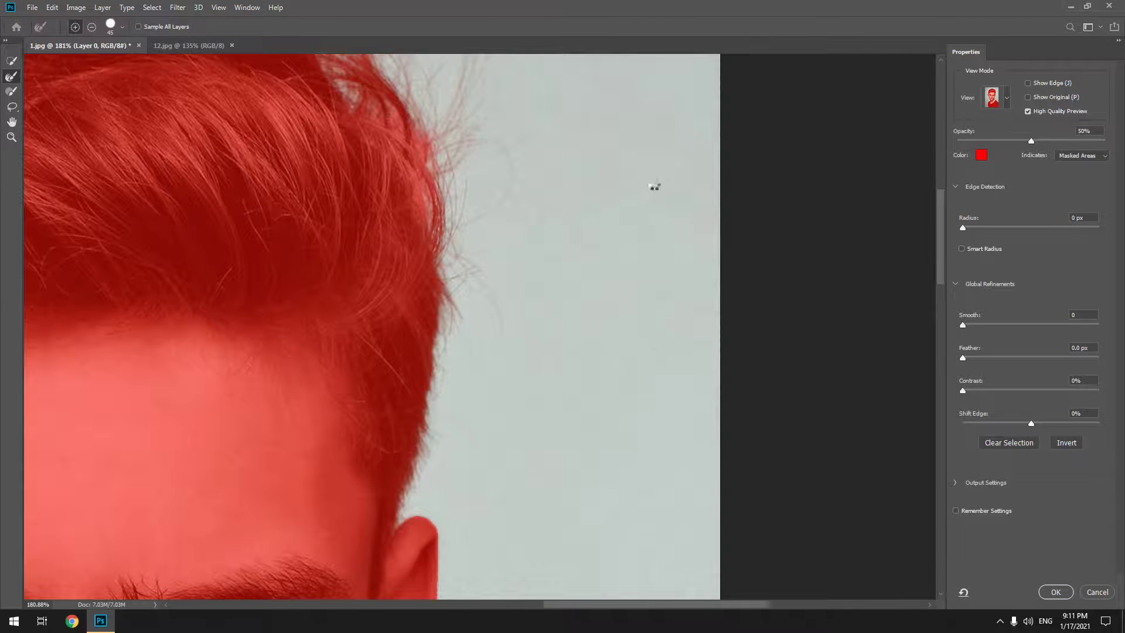
left_click_drag(345, 148, 408, 297)
left_click(366, 149)
left_click_drag(367, 147, 392, 241)
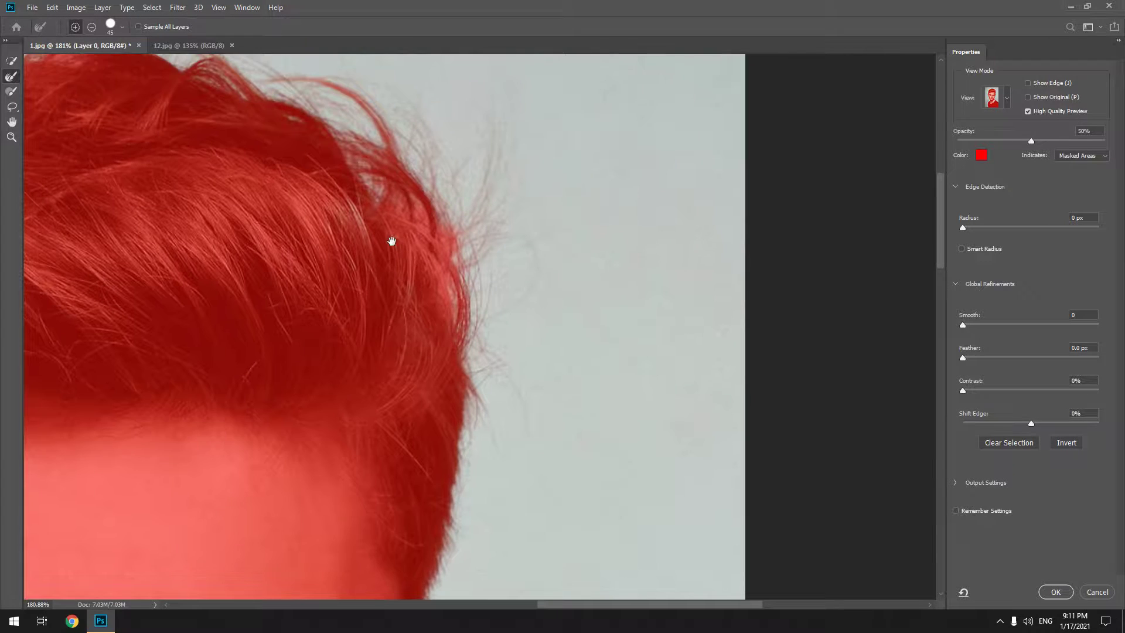
- Zoom in to refine a patch of loose strands, zoom back out and apply the refined selection
left_click(401, 199)
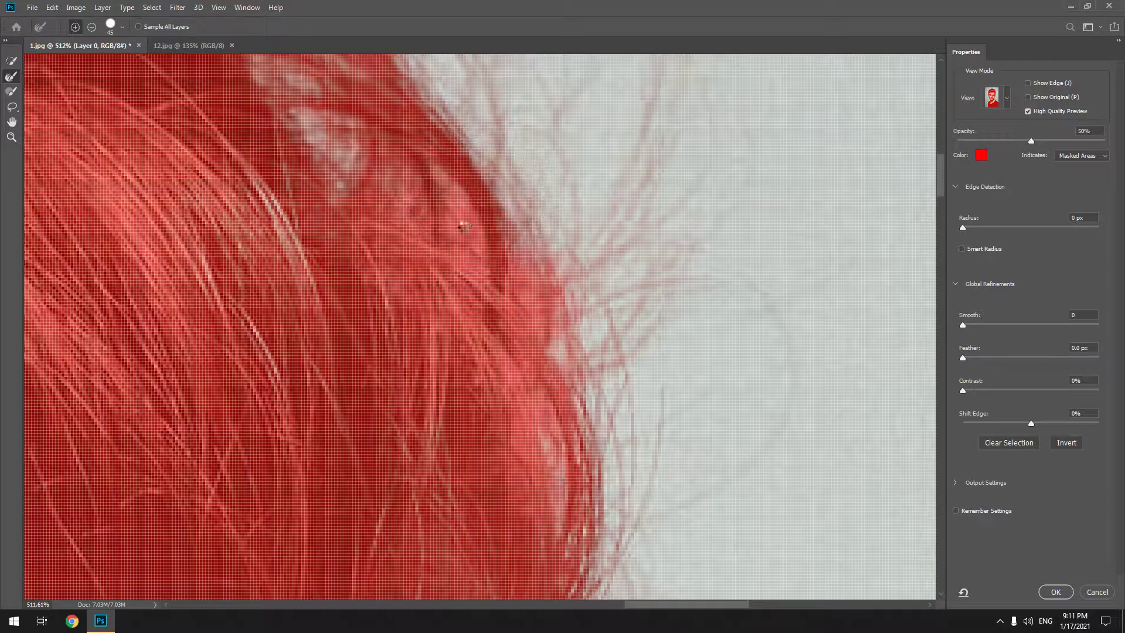
left_click(464, 227)
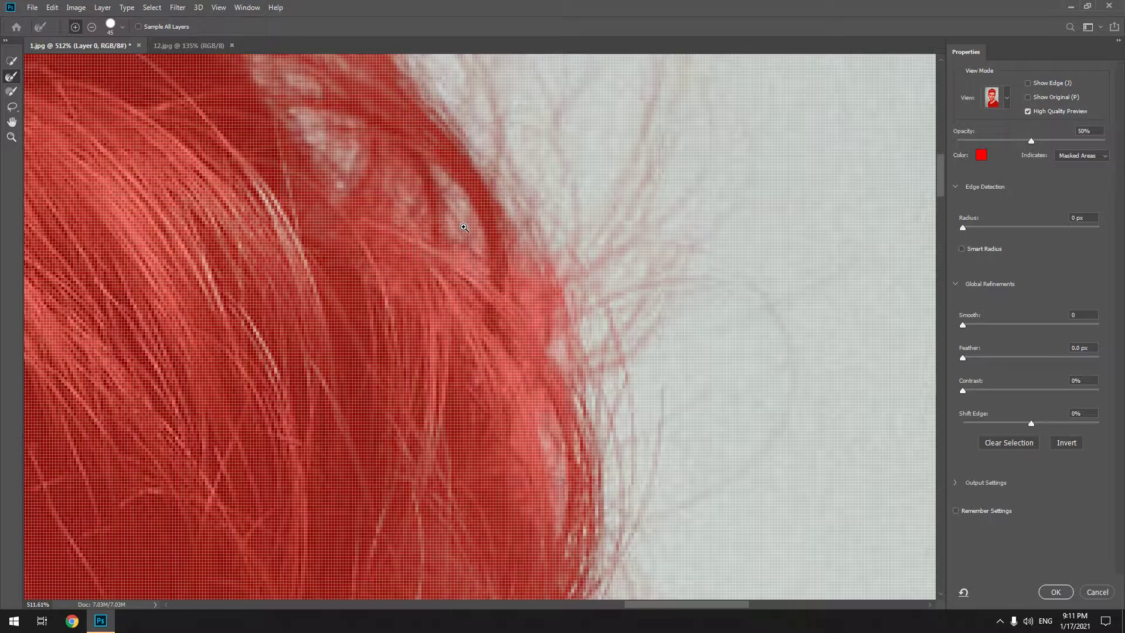
mouse_move(455, 230)
left_mouse_down()
mouse_move(417, 186)
mouse_move(399, 137)
mouse_move(460, 221)
left_mouse_up()
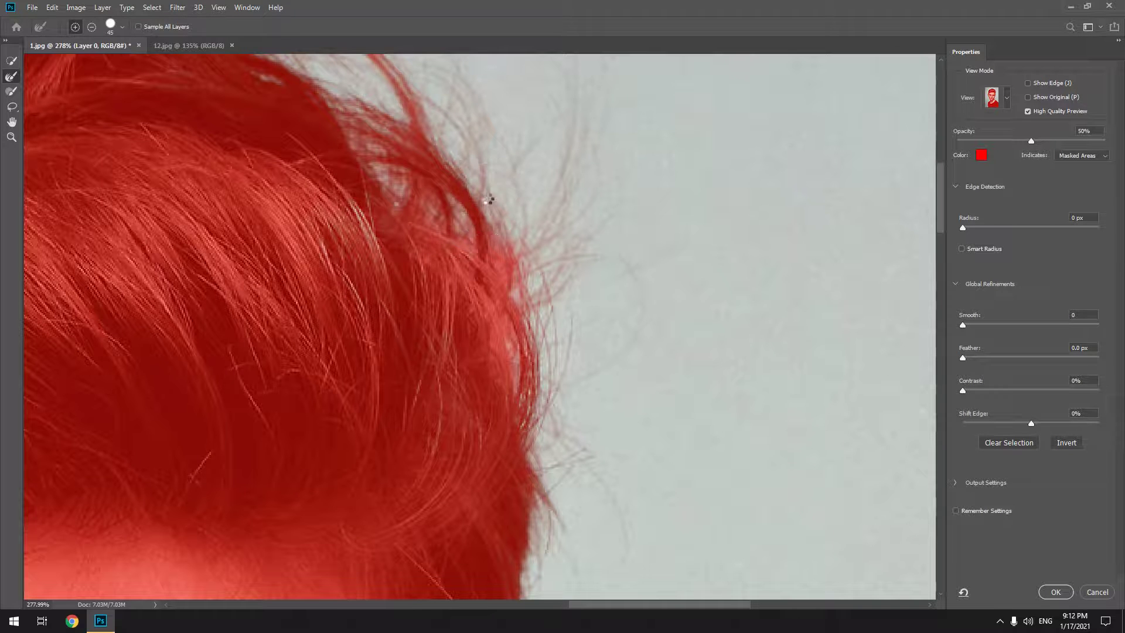
left_click_drag(477, 237, 420, 248)
scroll(420, 248, "down", 3)
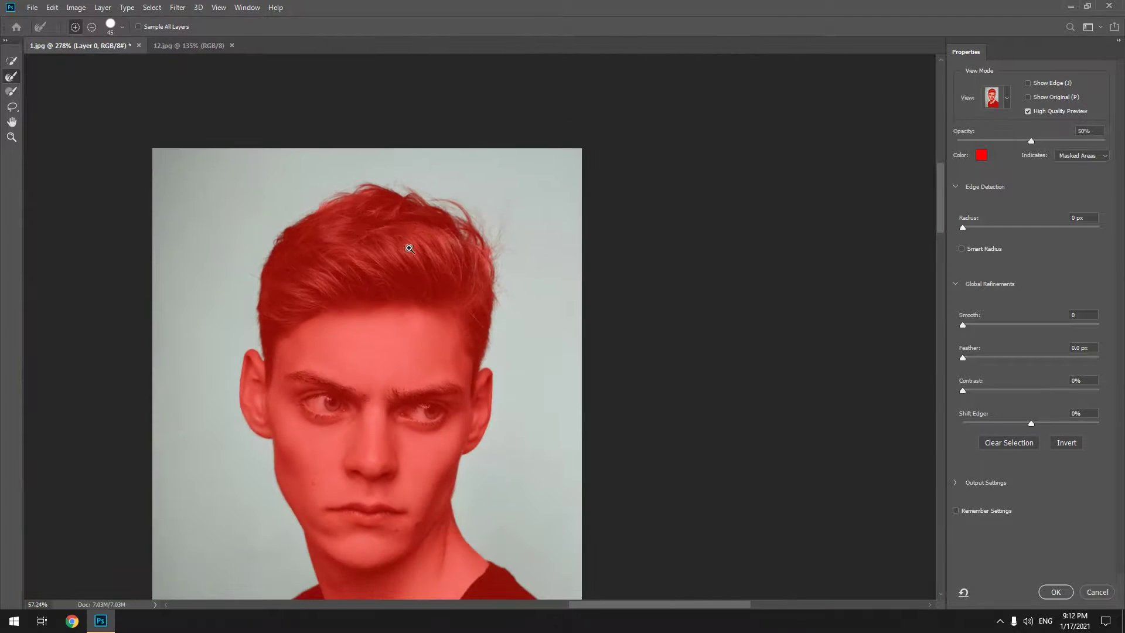
scroll(439, 289, "down", 3)
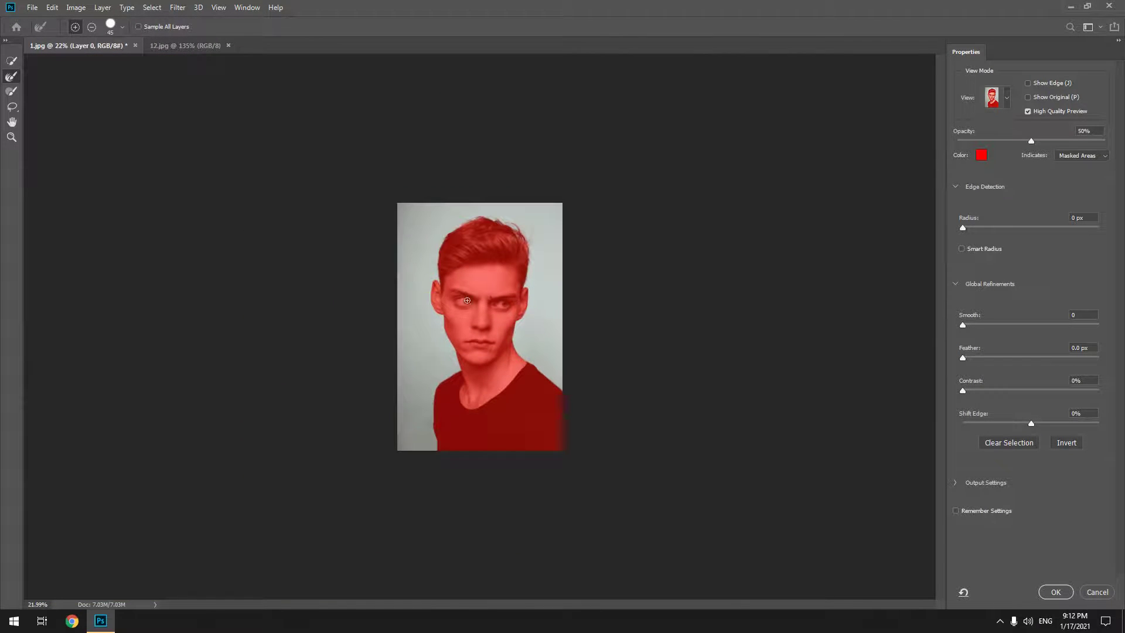
left_click(1049, 593)
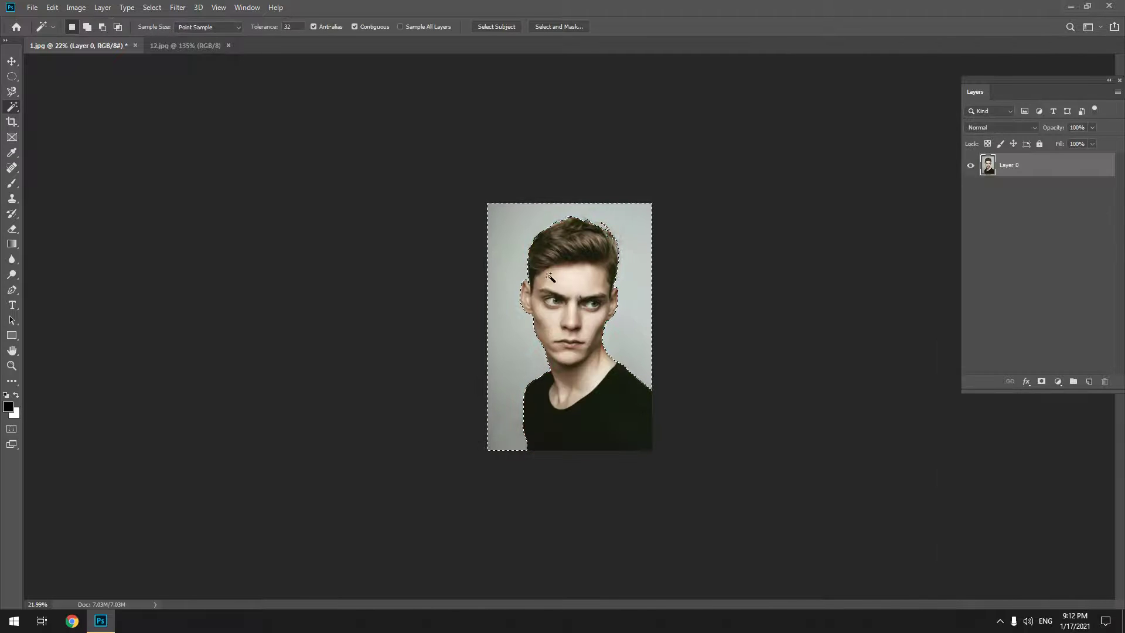
- Reload the subject selection, invert it, and trial-delete the grey background before undoing
key("v")
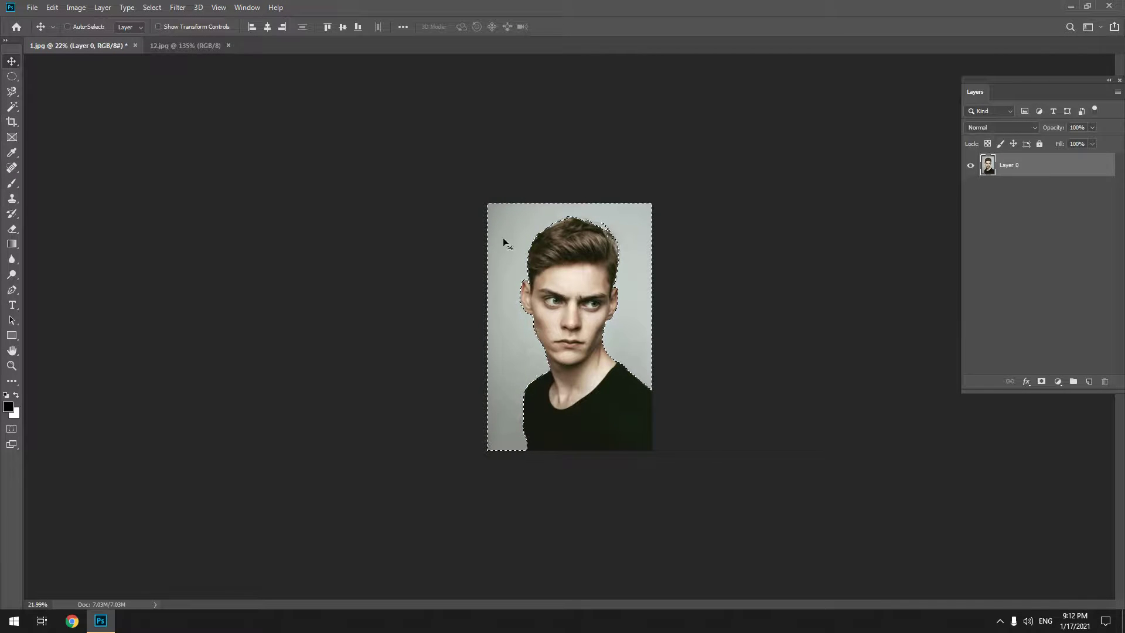
key("ctrl+d")
key("ctrl+0")
scroll(563, 212, "up", 2)
key("ctrl+shift+d")
key("ctrl+shift+i")
key("Delete")
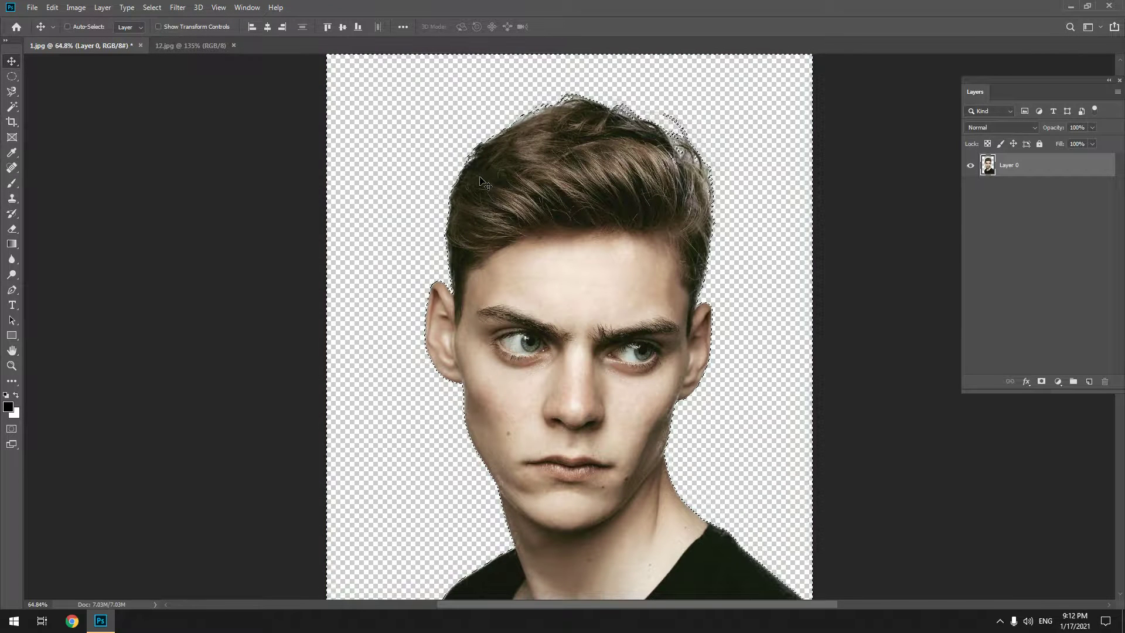
key("ctrl+z")
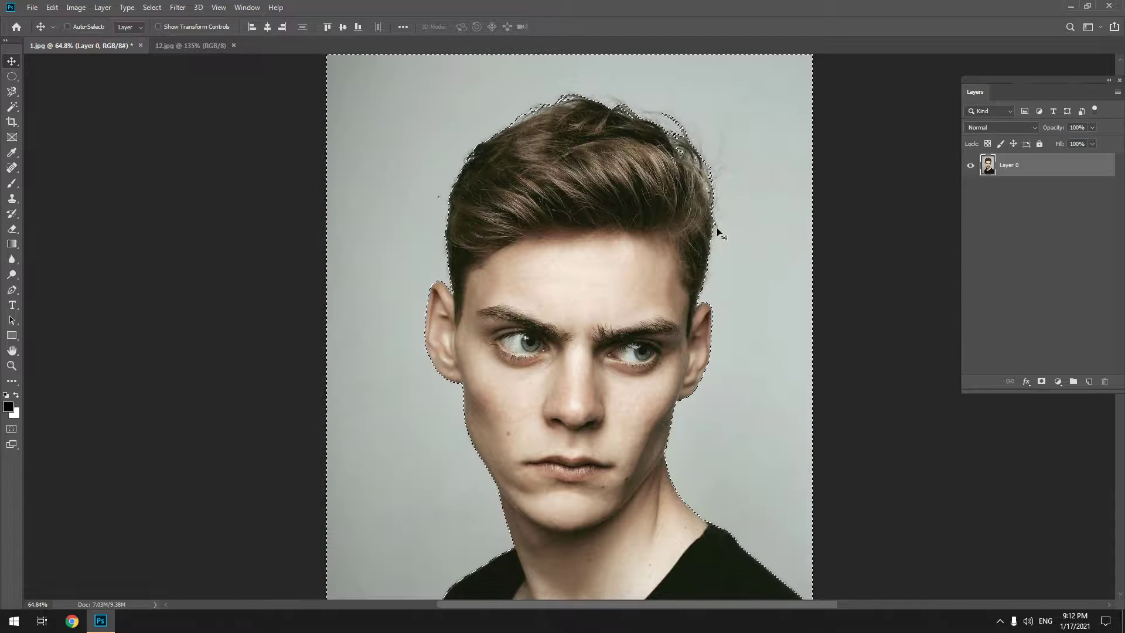
left_click_drag(715, 231, 684, 232)
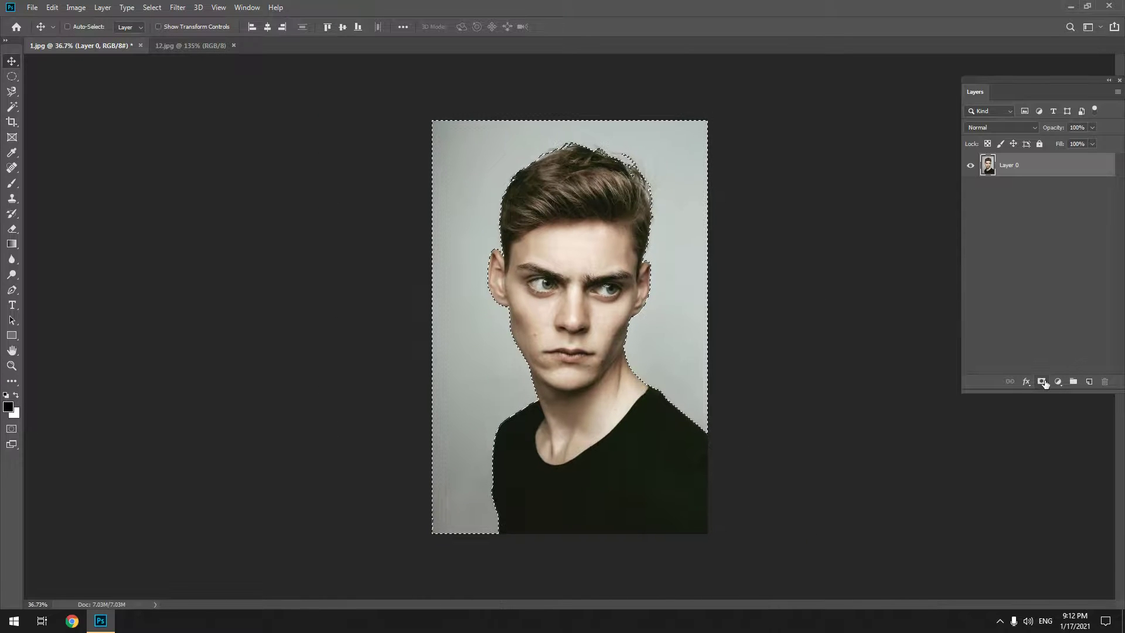
- Add a layer mask on Layer 0 that hides the grey background around the man
left_click(1043, 382)
key("ctrl+z")
key("ctrl")
key("ctrl+shift+i")
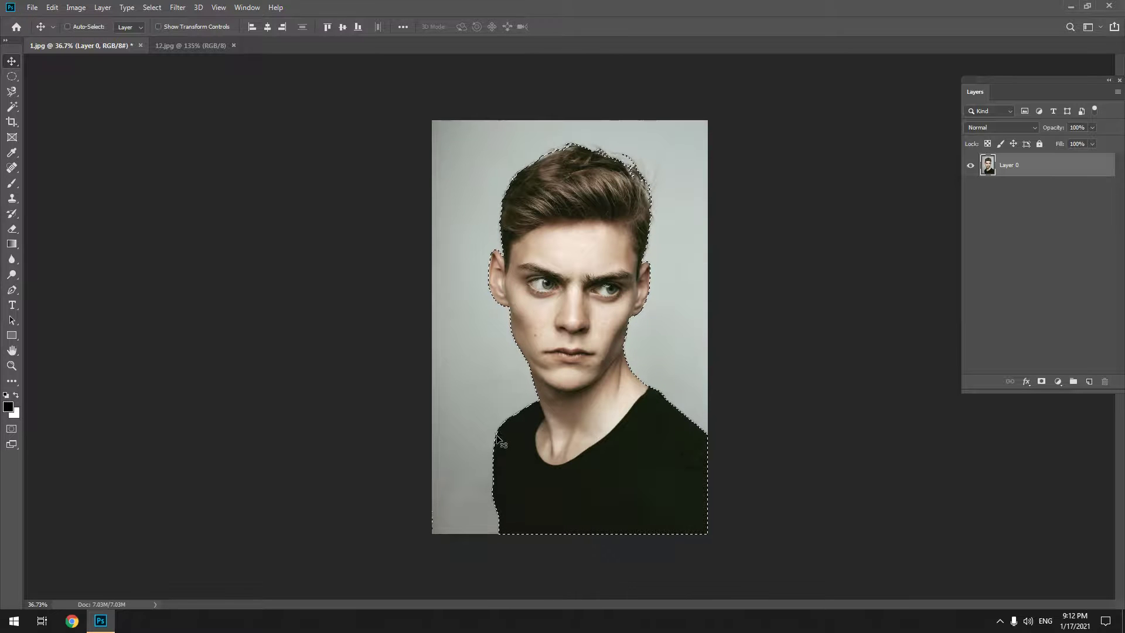
left_click(1052, 385)
left_click(1041, 381)
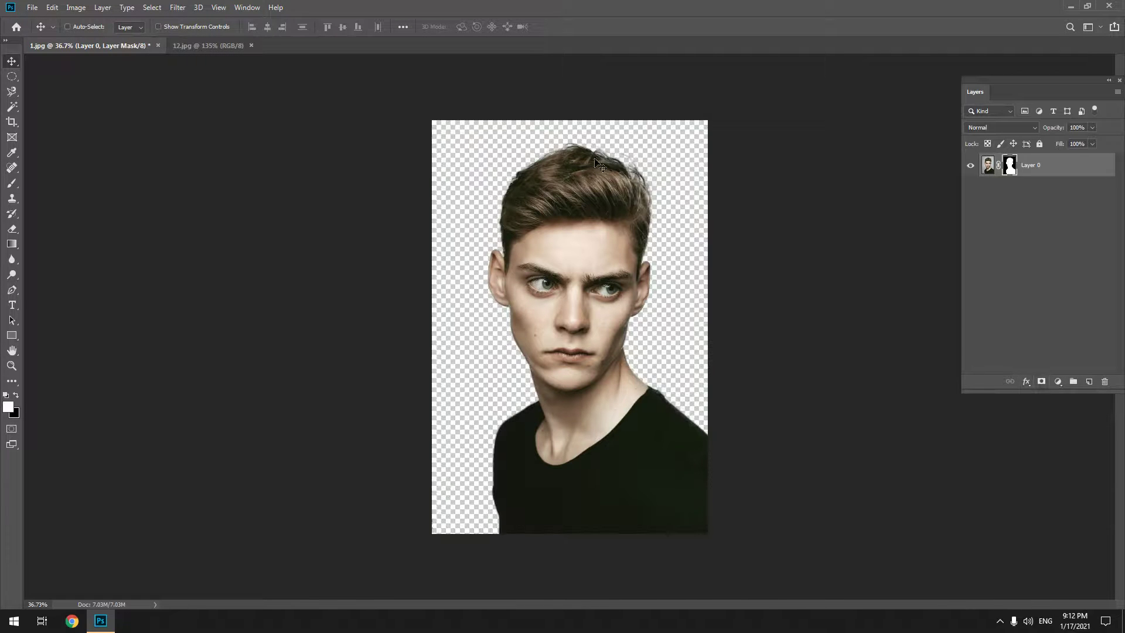
- Zoom and pan around the face to inspect the masked cut-out
scroll(609, 160, "up", 3)
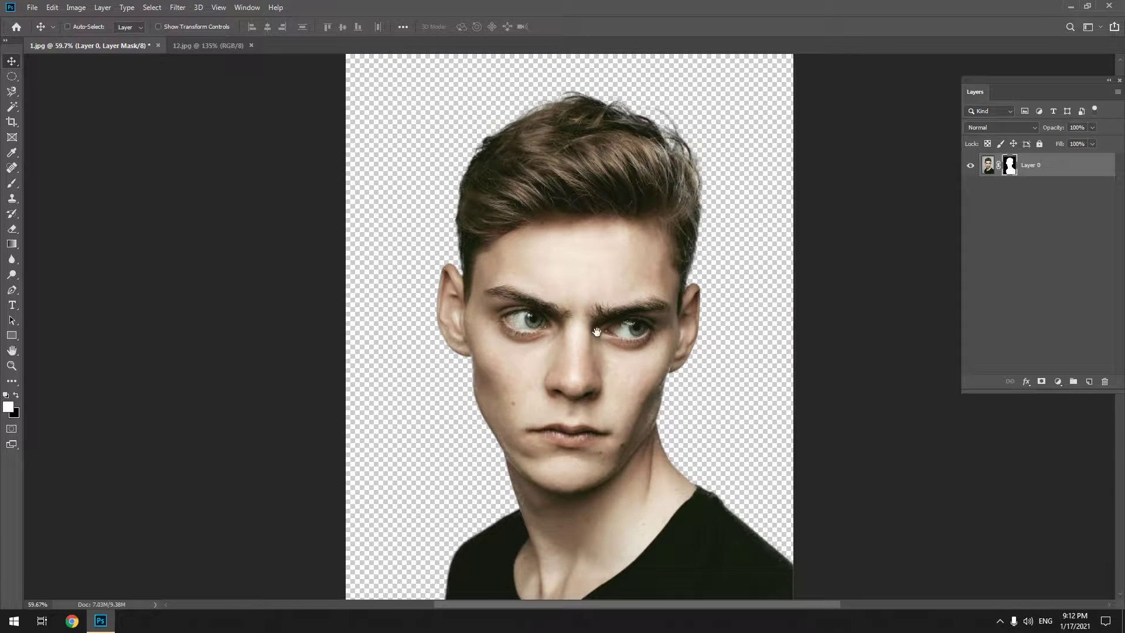
left_click_drag(622, 438, 710, 374)
scroll(700, 360, "up", 3)
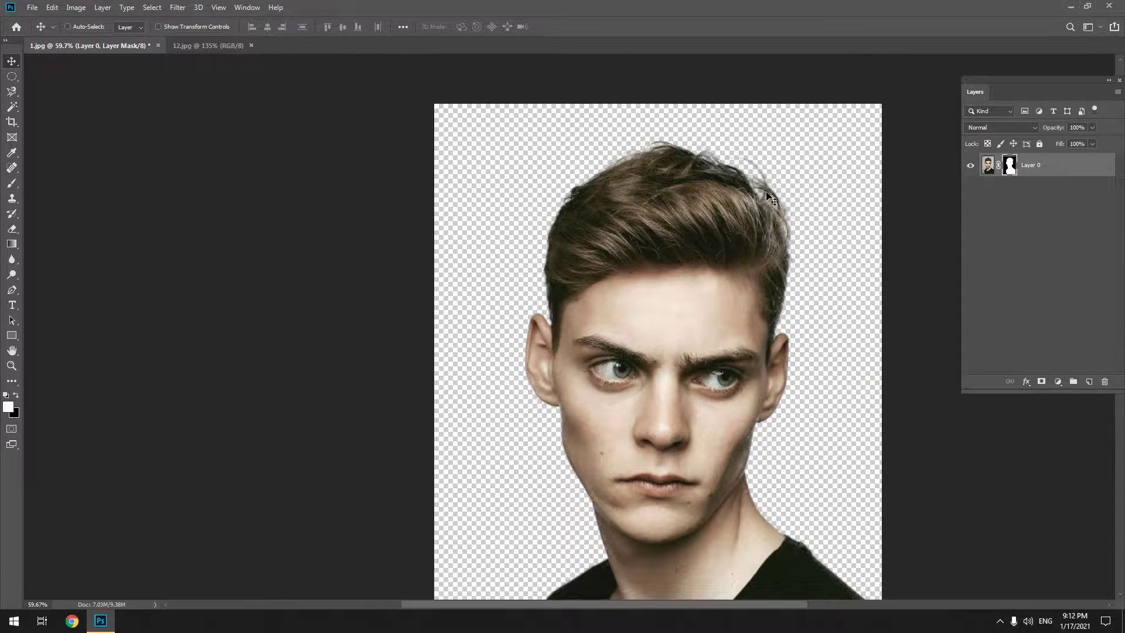
scroll(769, 195, "down", 3)
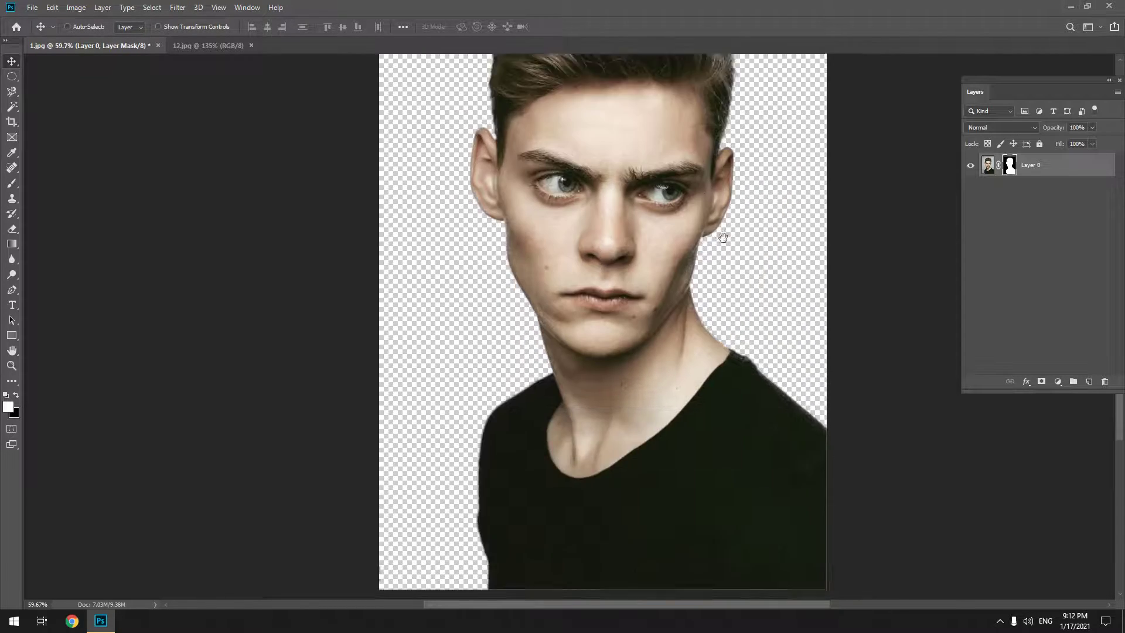
scroll(879, 235, "down", 2)
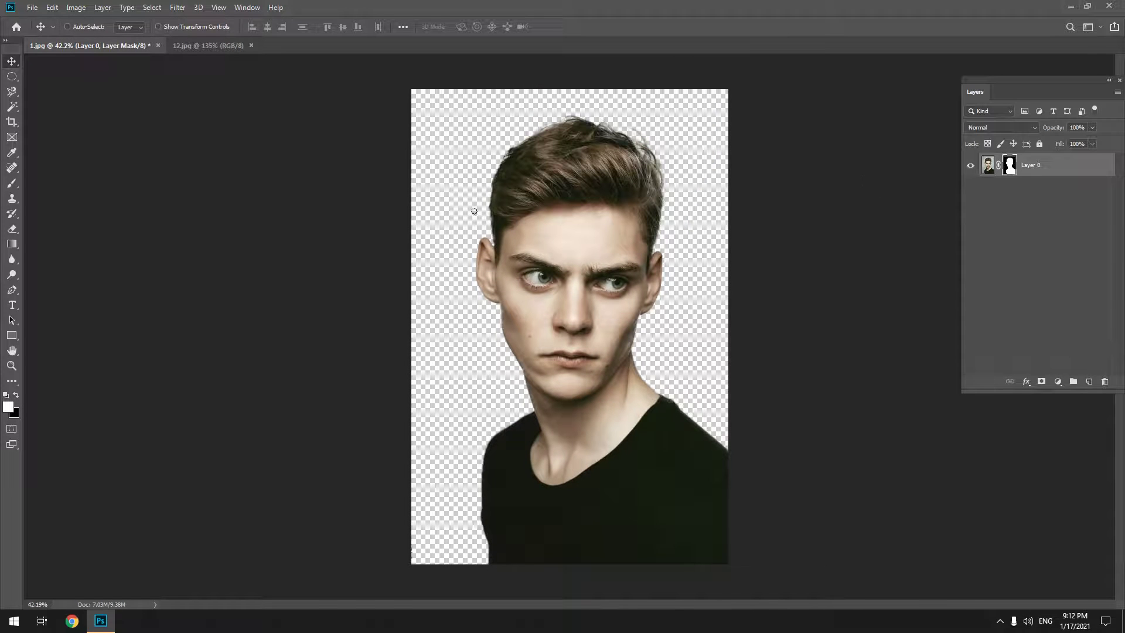
key("b")
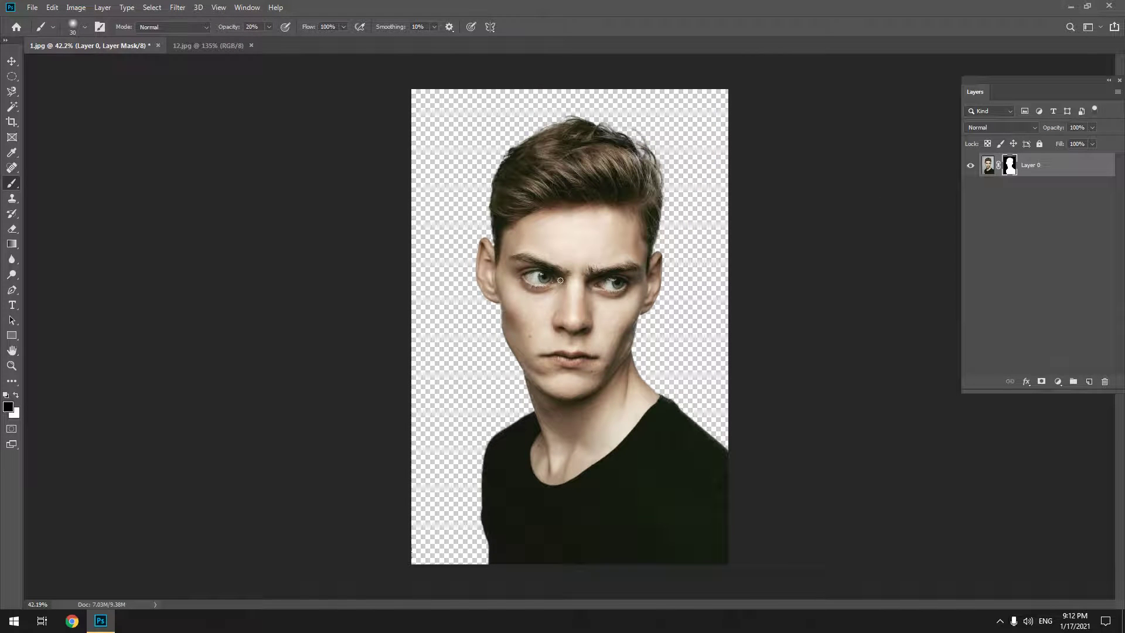
- Test-paint the mask over the face, then restore the nose and mouth with a 259 px white brush
left_click_drag(567, 354, 585, 295)
right_click(586, 295)
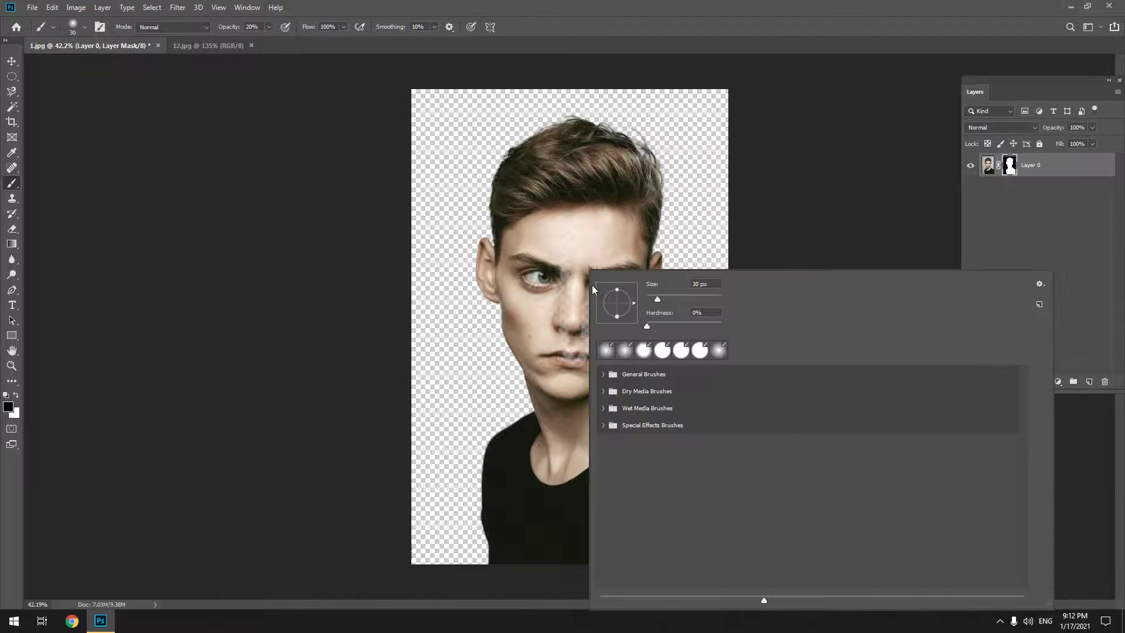
left_click(229, 30)
mouse_move(582, 255)
left_mouse_down()
mouse_move(571, 352)
mouse_move(586, 392)
mouse_move(563, 392)
left_mouse_up()
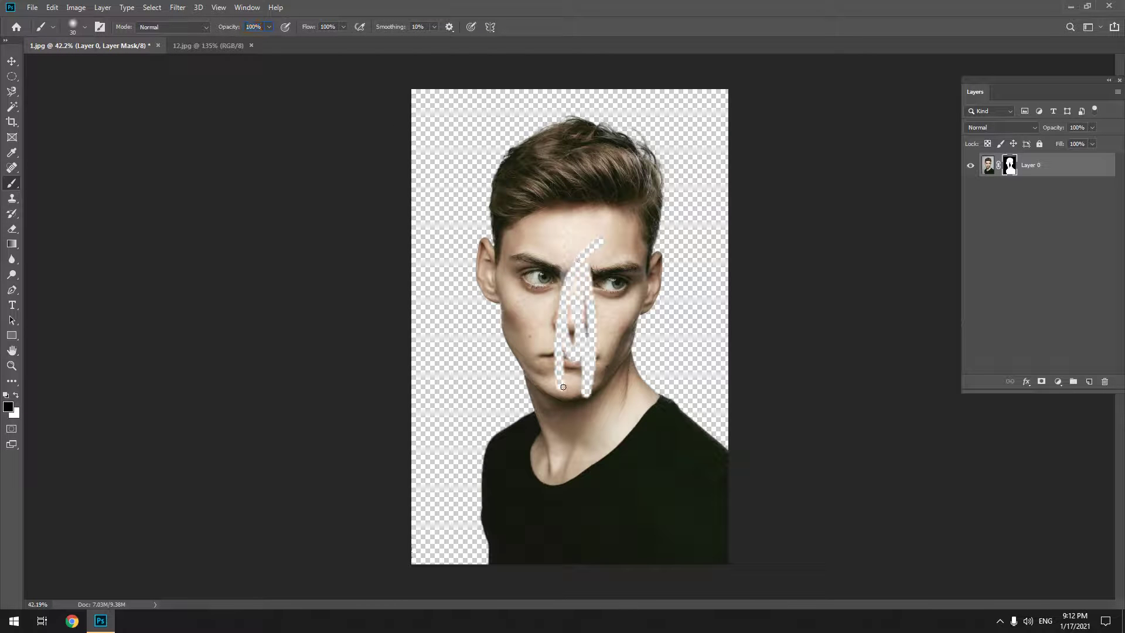
key("x")
right_click(578, 334)
left_click_drag(645, 296, 691, 295)
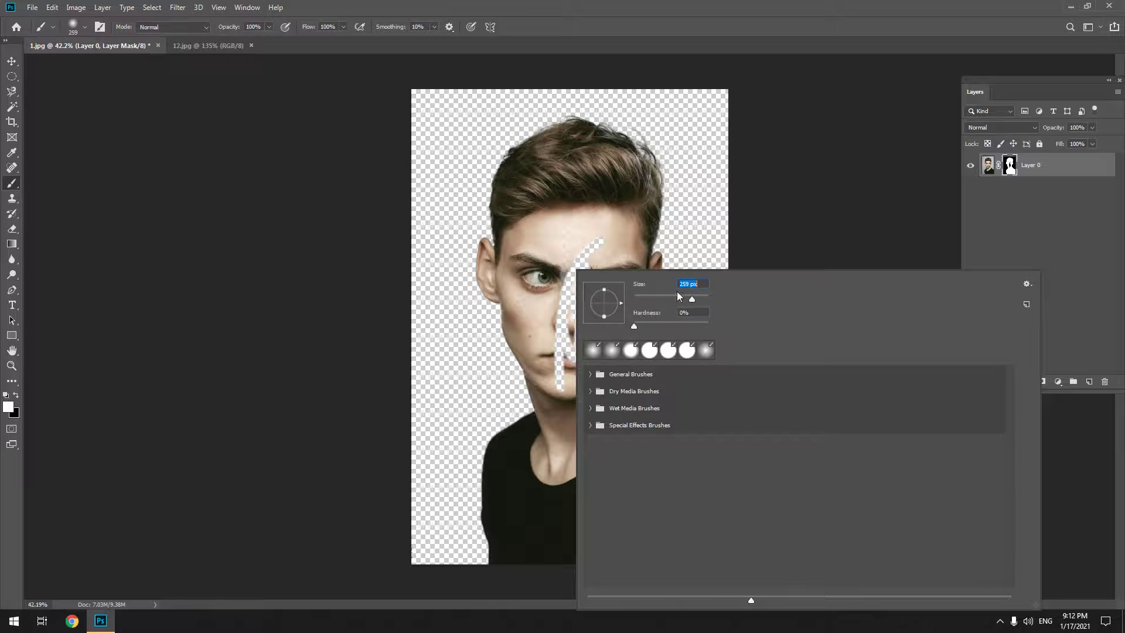
mouse_move(586, 221)
left_mouse_down()
mouse_move(557, 372)
mouse_move(564, 311)
left_mouse_up()
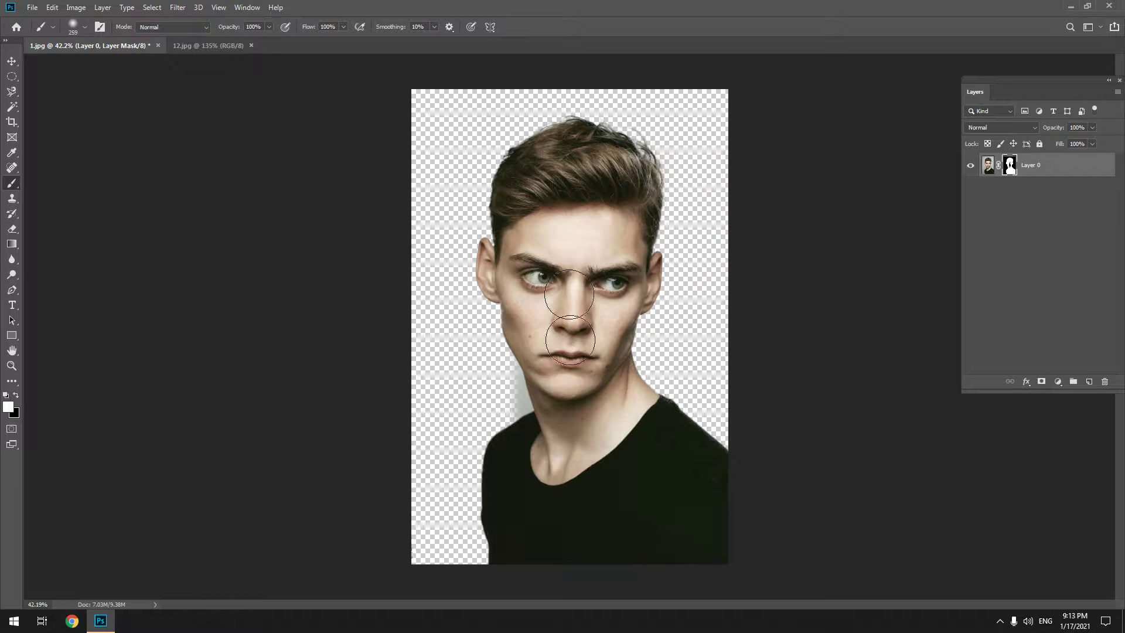
- With a harder, smaller brush, paint out the grey fringe along the left jaw and neck
scroll(581, 375, "up", 5)
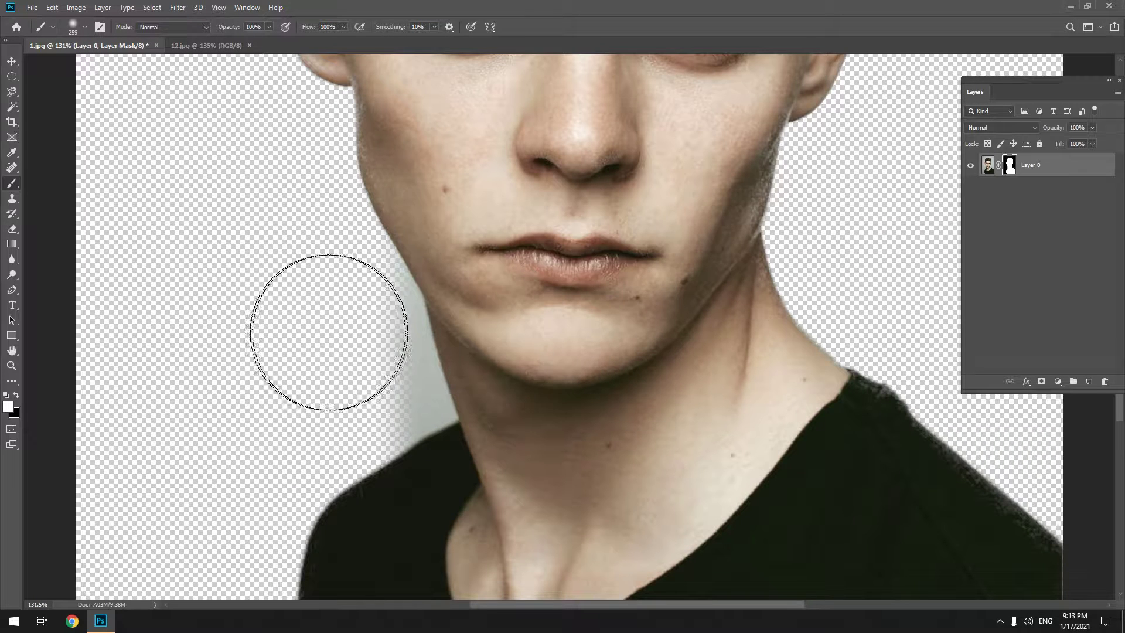
left_click_drag(340, 344, 405, 339)
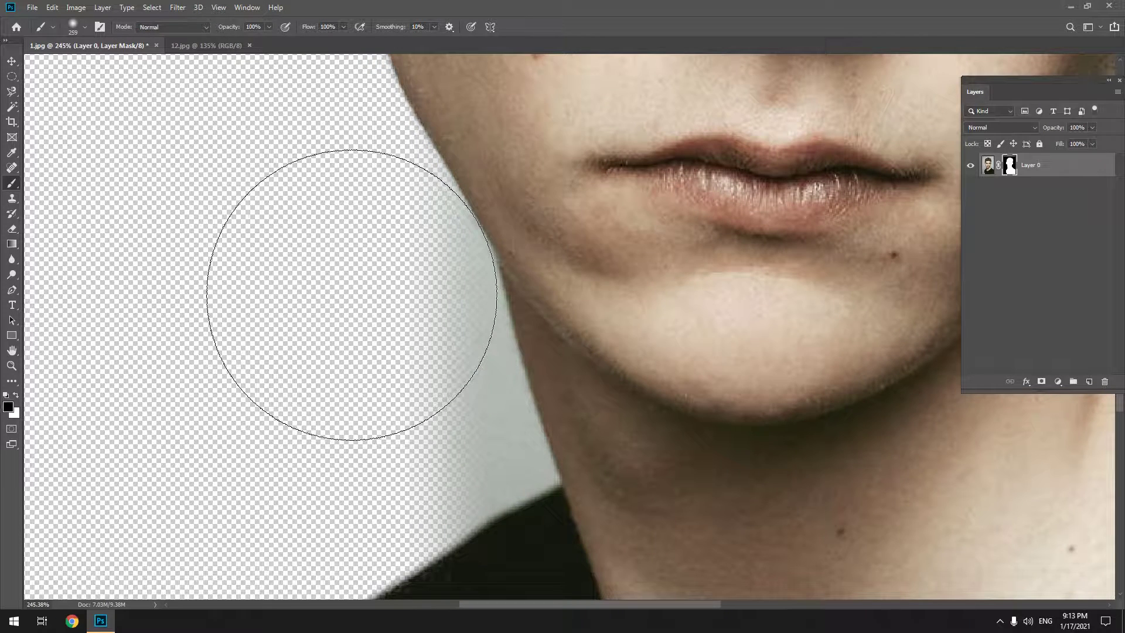
right_click(355, 298)
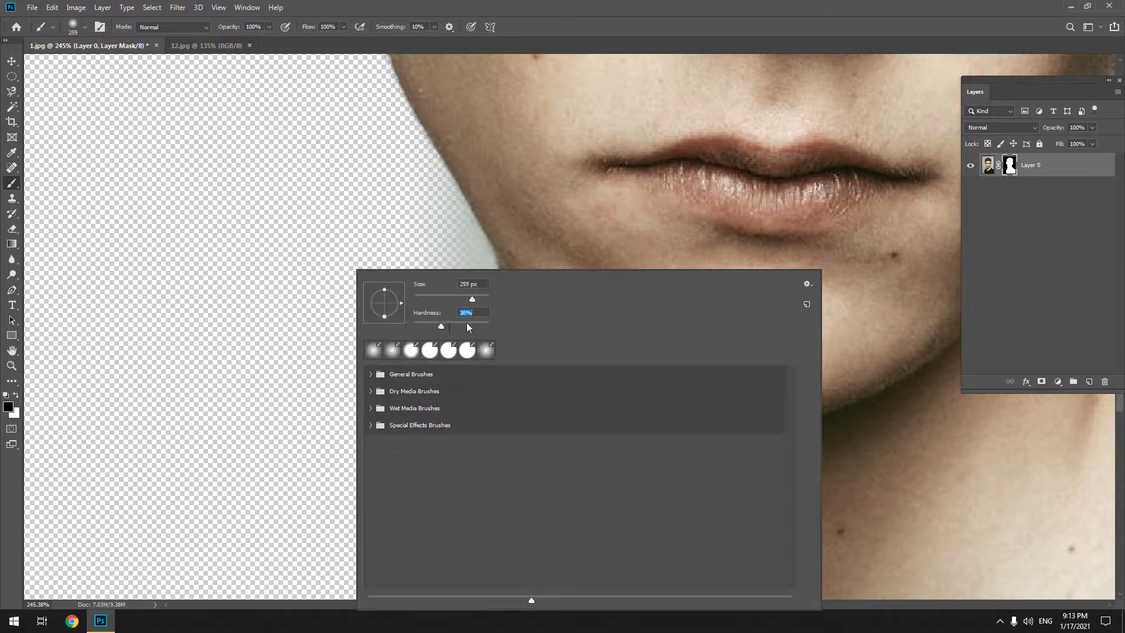
key("Return")
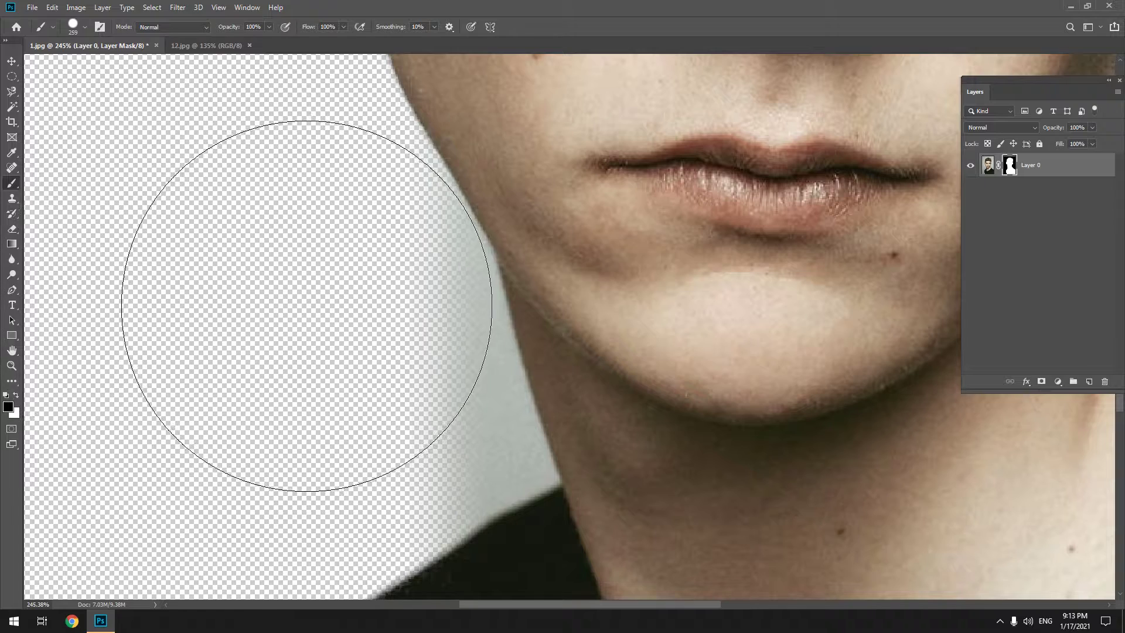
left_click(308, 305)
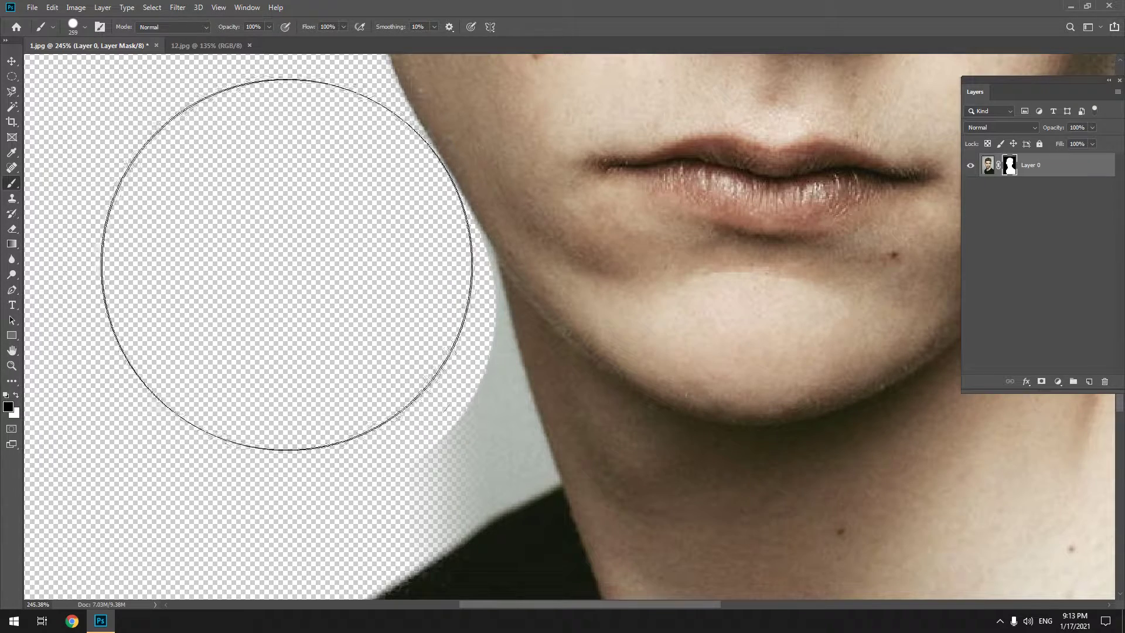
key("bracketleft")
key("bracketleft")
key("bracketleft")
key("bracketleft")
key("bracketleft")
key("bracketleft")
key("bracketleft")
key("bracketleft")
key("bracketleft")
key("bracketleft")
key("bracketleft")
key("bracketleft")
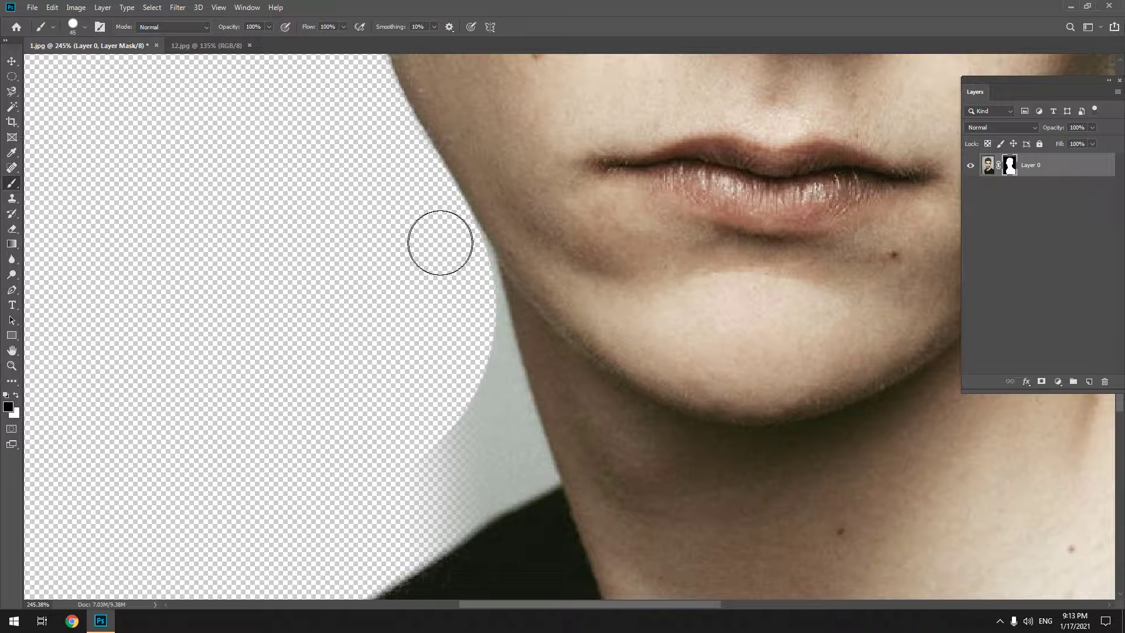
mouse_move(441, 238)
left_mouse_down()
mouse_move(465, 263)
mouse_move(482, 334)
left_mouse_up()
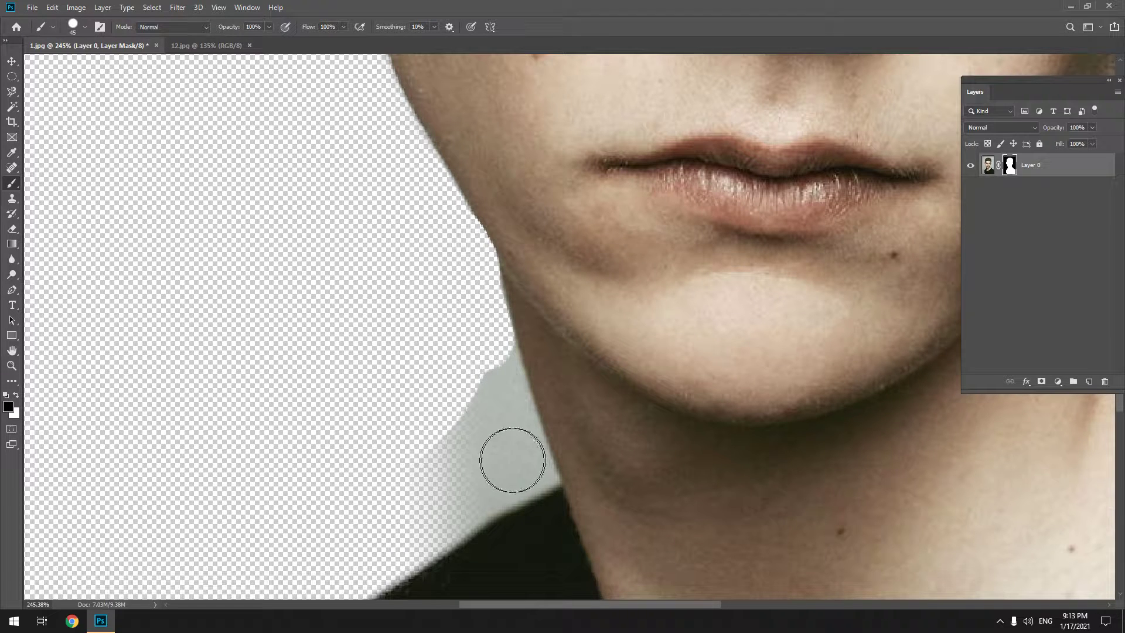
mouse_move(510, 459)
left_mouse_down()
mouse_move(502, 436)
mouse_move(402, 465)
mouse_move(491, 485)
mouse_move(598, 256)
mouse_move(477, 305)
mouse_move(535, 288)
left_mouse_up()
scroll(535, 289, "down", 10)
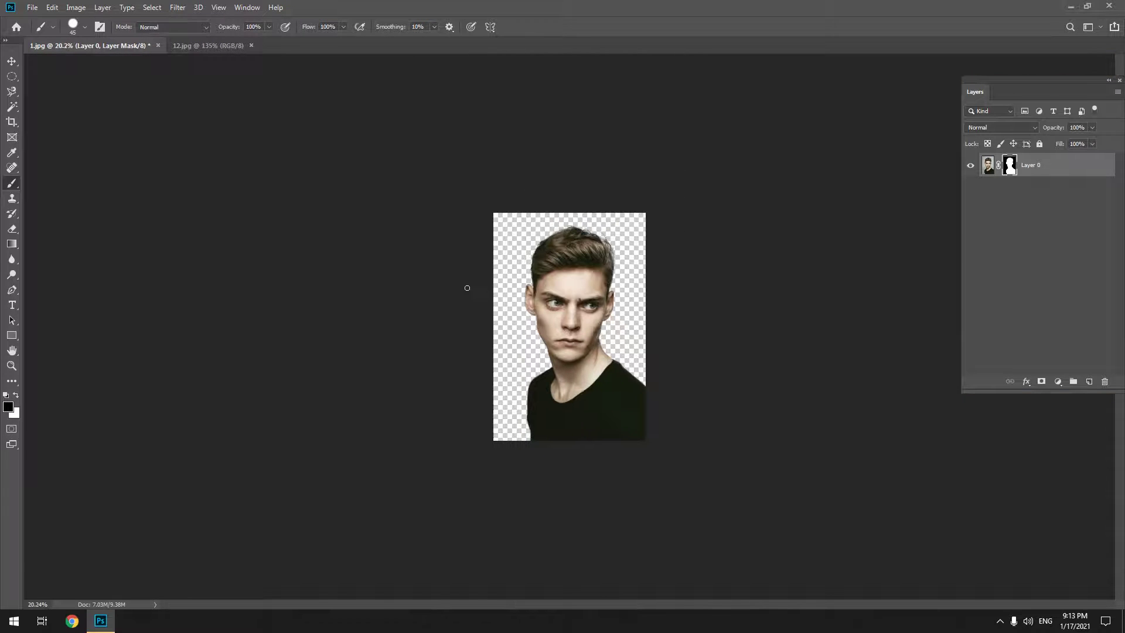
key("v")
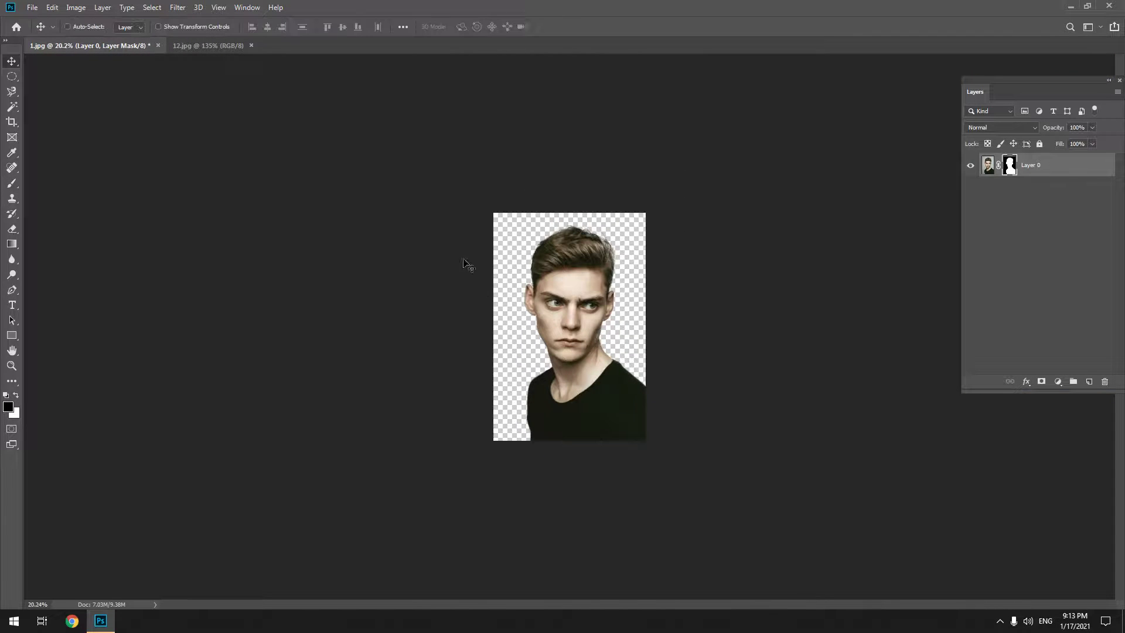
left_click(212, 45)
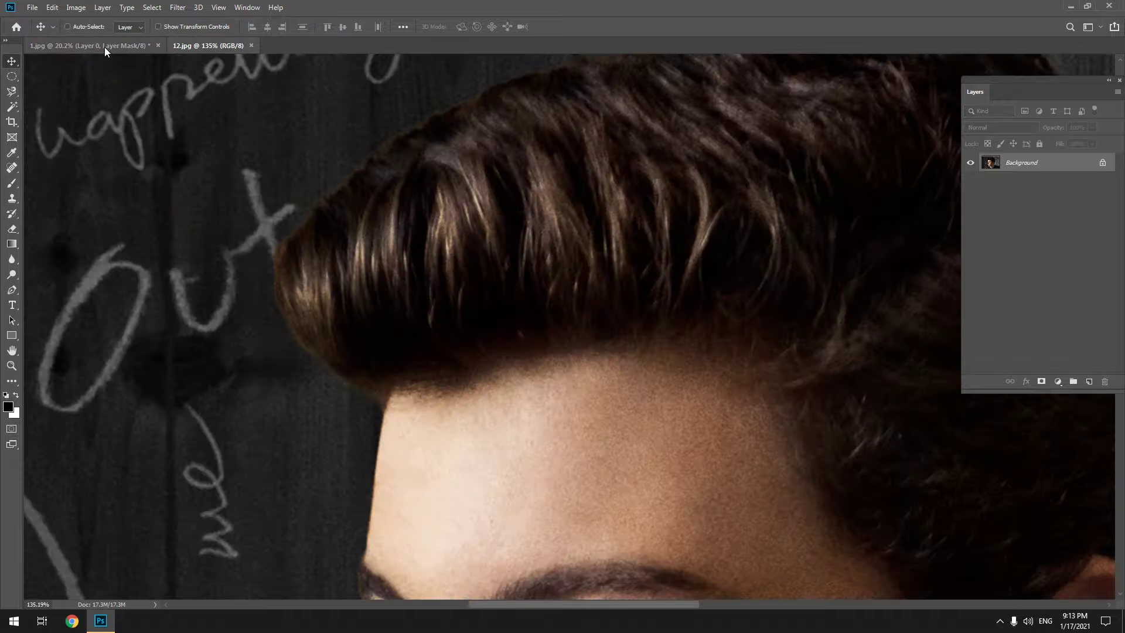
left_click(105, 45)
scroll(533, 214, "up", 1)
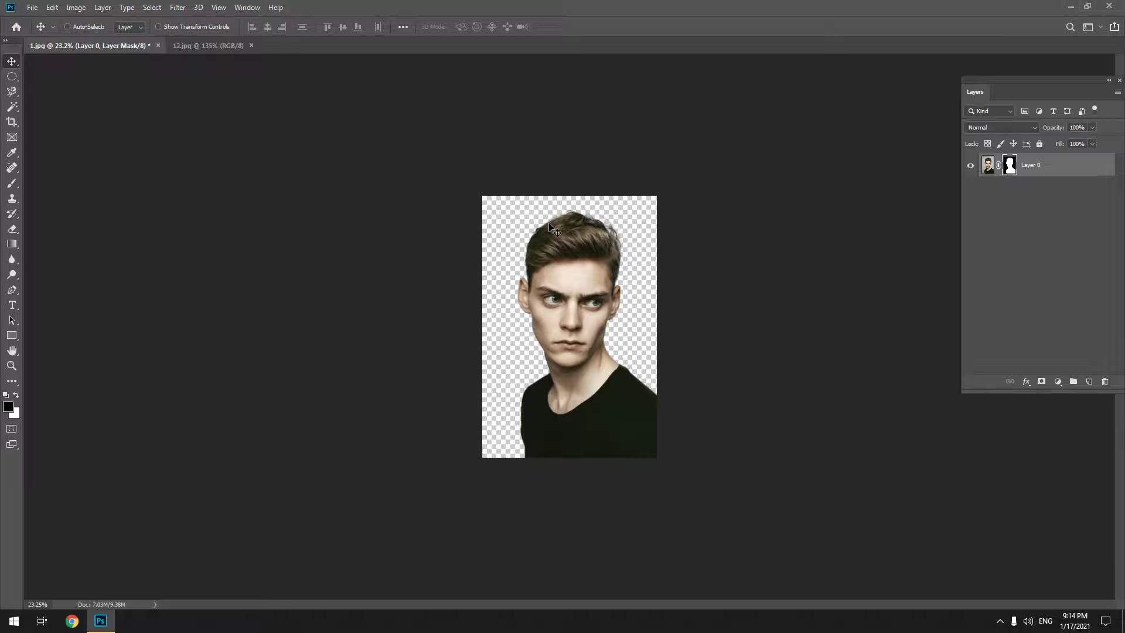
- Browse the GRAPHIC (F:) drive's PICTURES, Photoshop, PROJECTS and COMMAN folders looking for the image
key("ctrl+o")
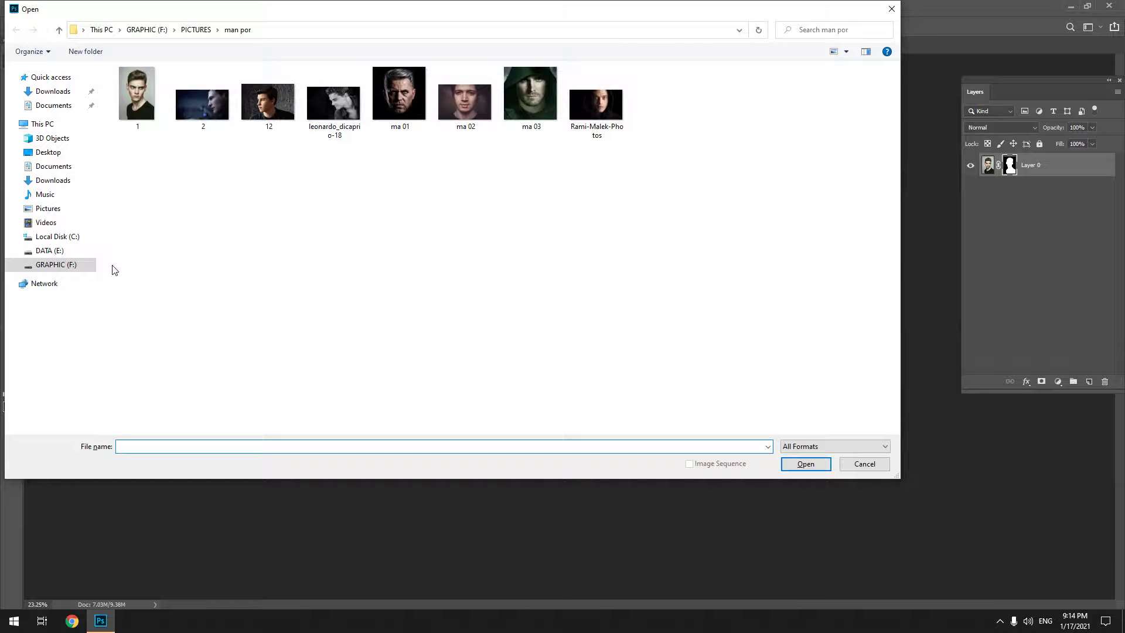
left_click(56, 265)
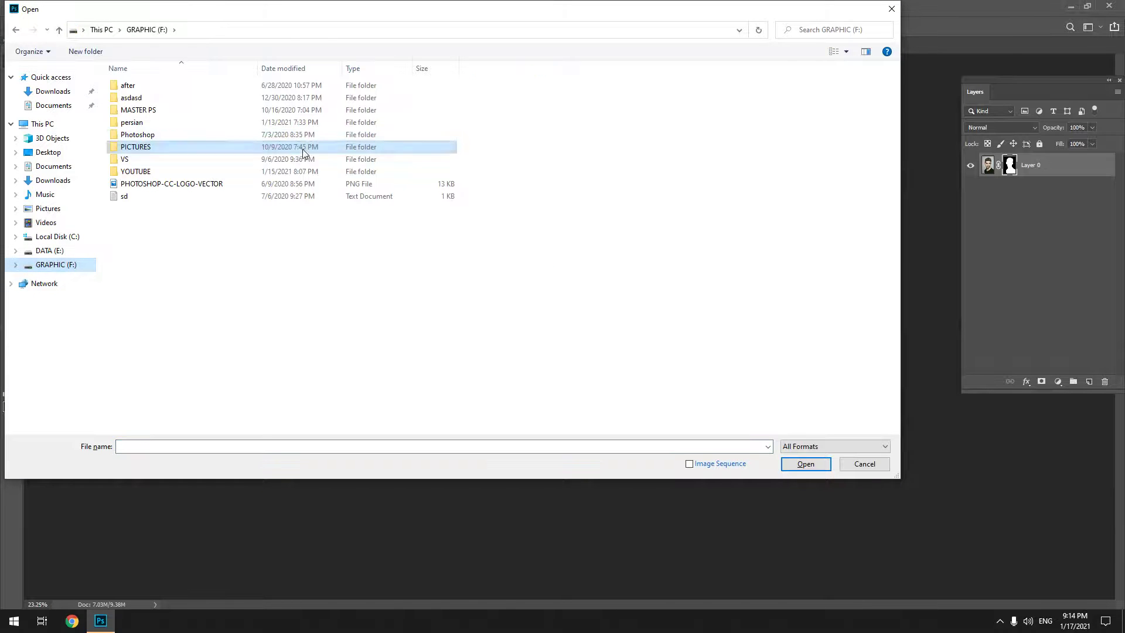
left_click(140, 146)
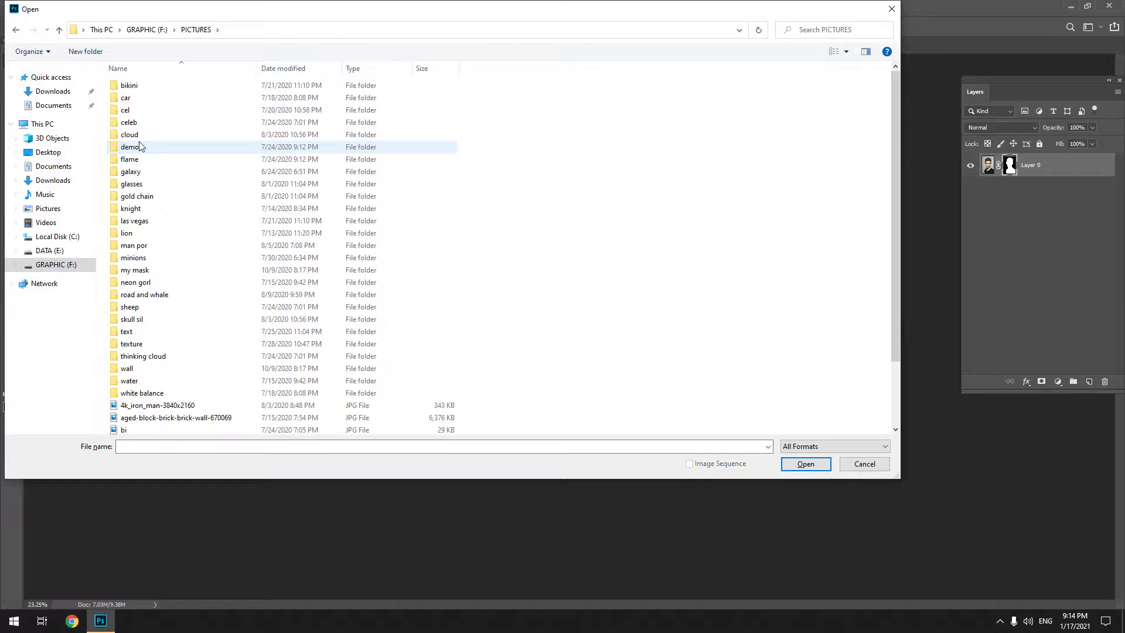
key("alt+Up")
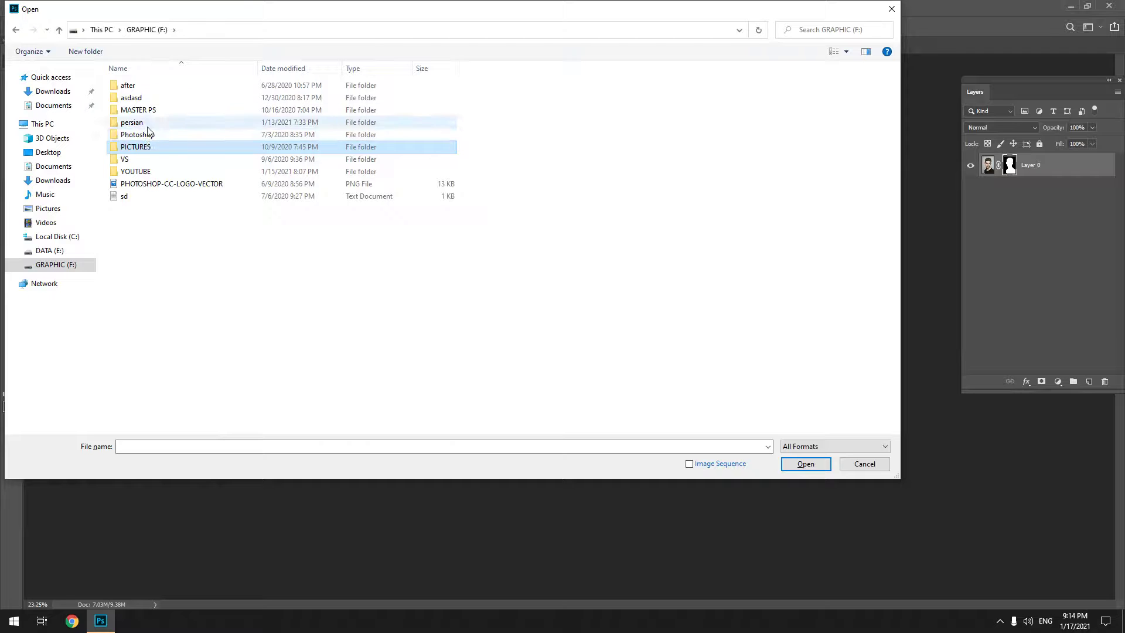
double_click(147, 134)
double_click(149, 109)
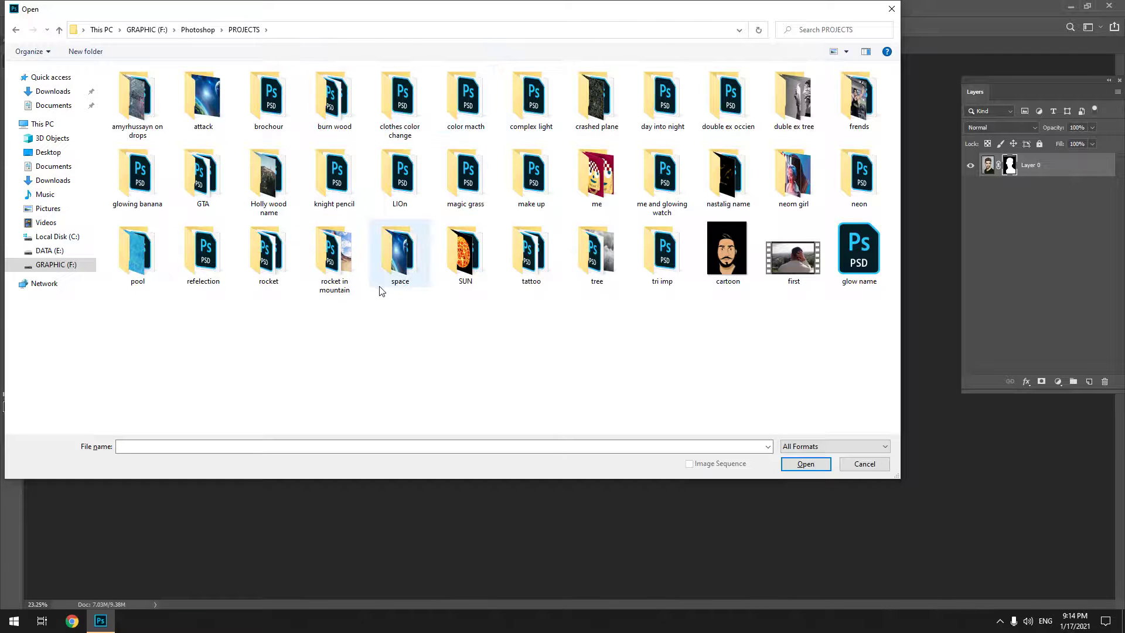
key("b")
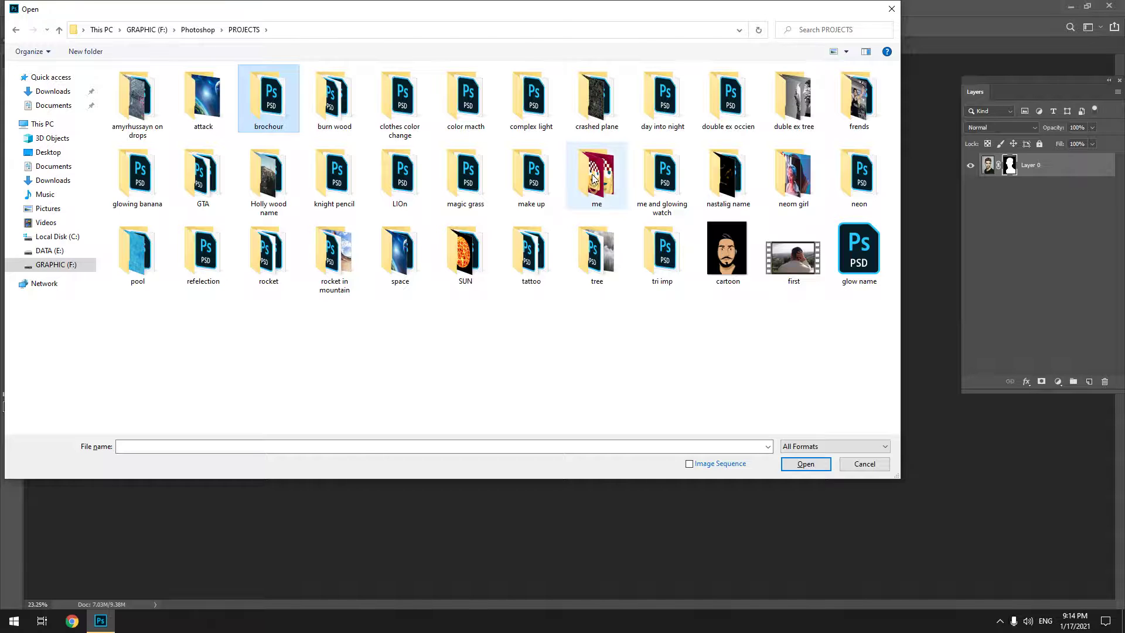
mouse_move(531, 175)
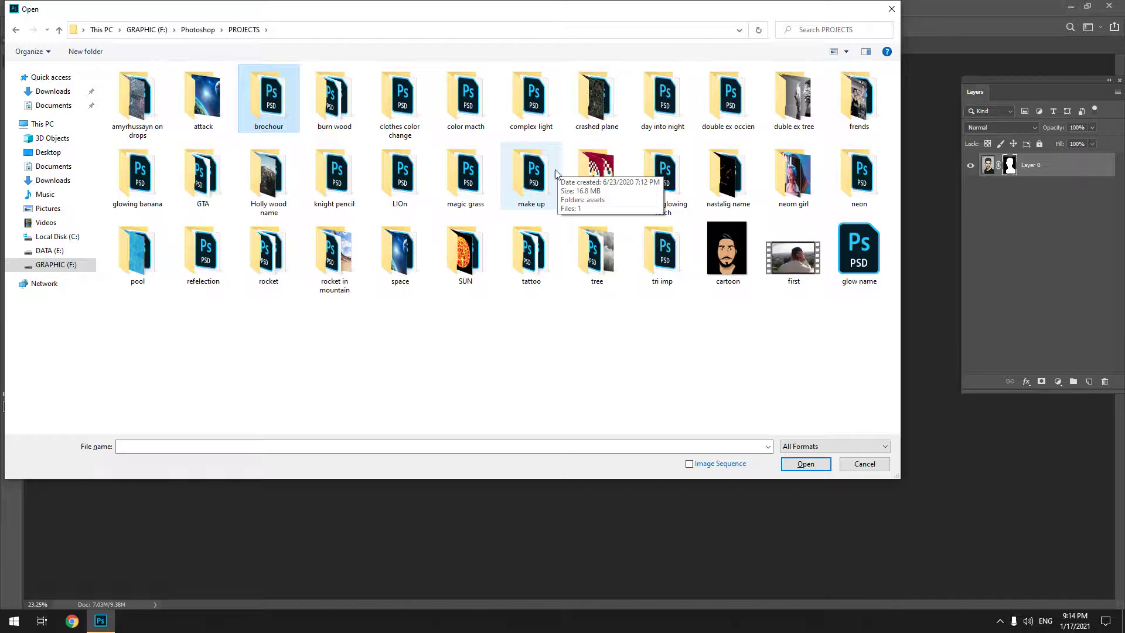
left_click(492, 320)
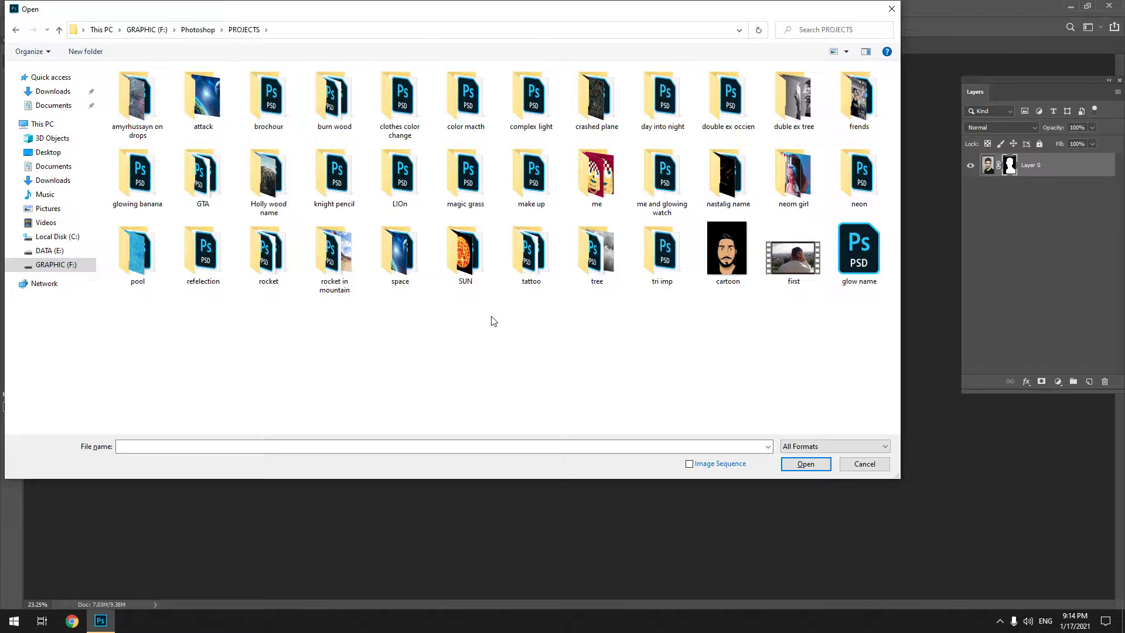
key("BackSpace")
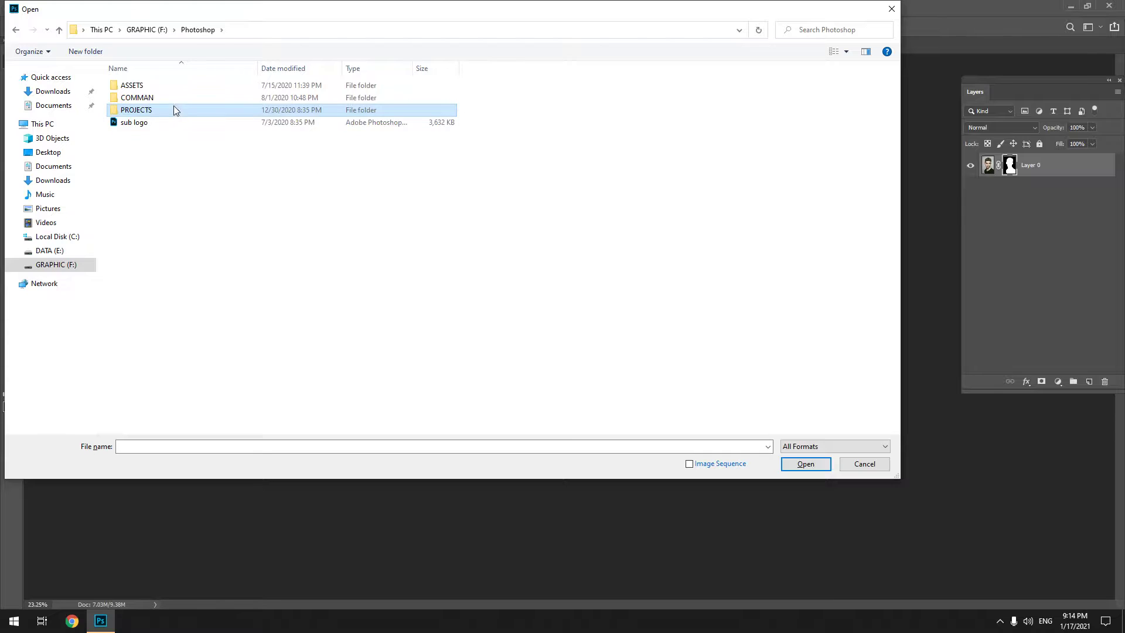
double_click(176, 95)
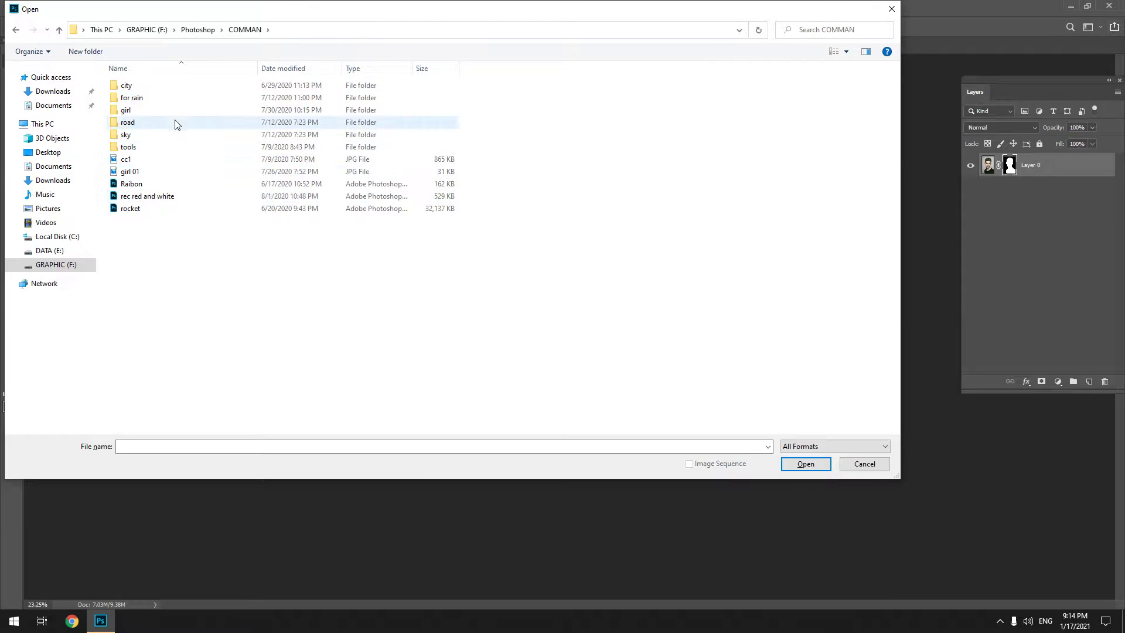
double_click(170, 147)
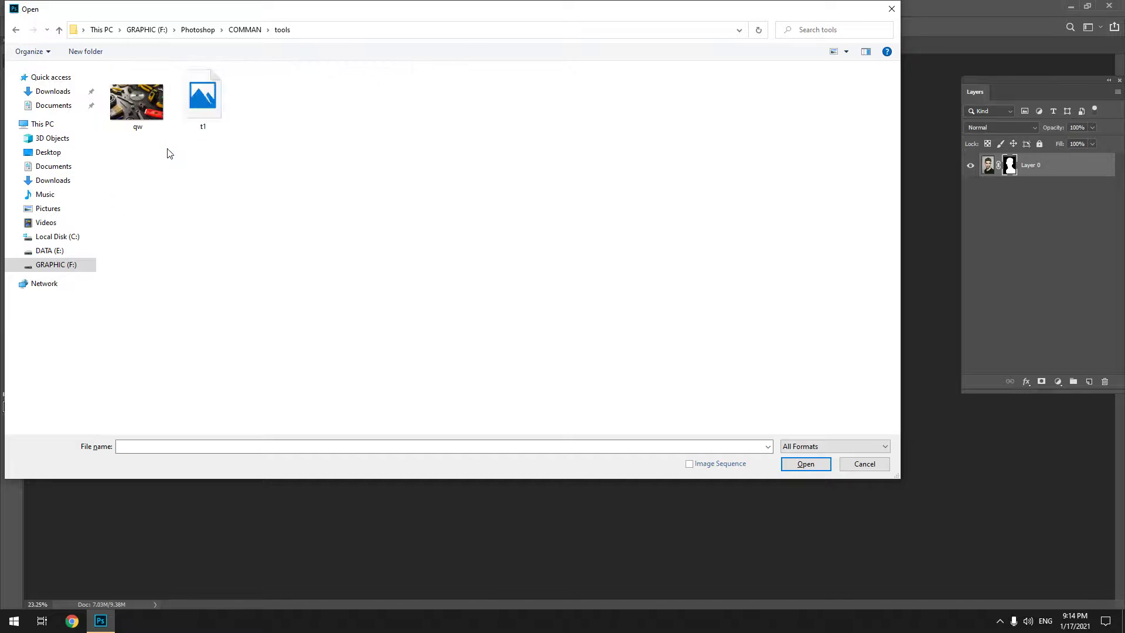
key("BackSpace")
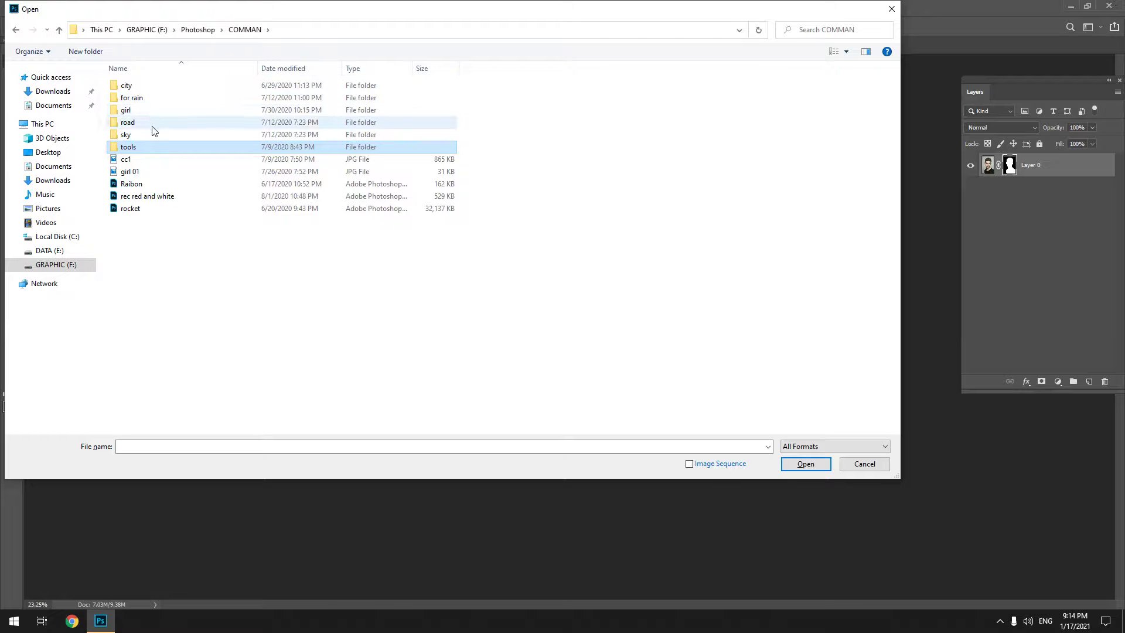
key("BackSpace")
double_click(163, 112)
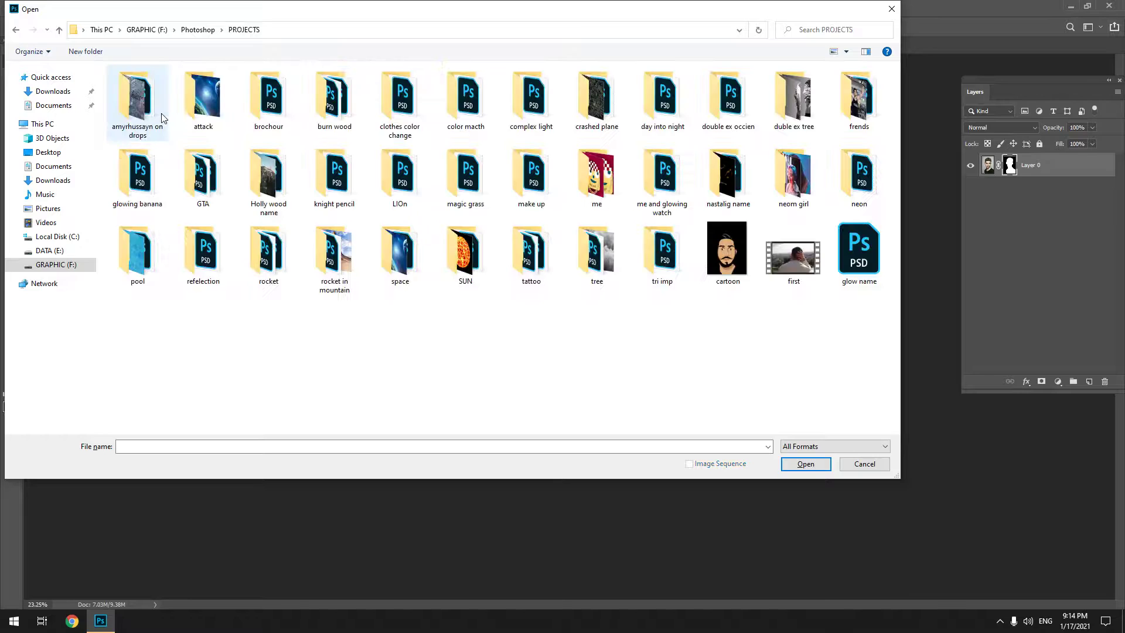
key("BackSpace")
key("BackSpace")
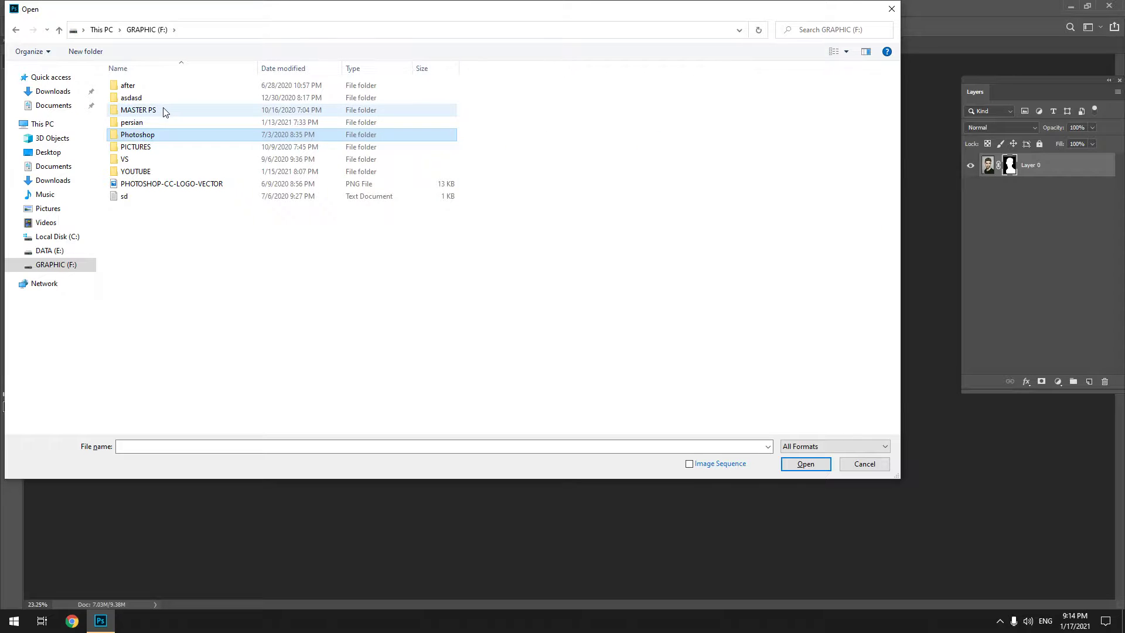
- Go into YOUTUBE > ENGLISH > 6 and open co.jpg
double_click(157, 172)
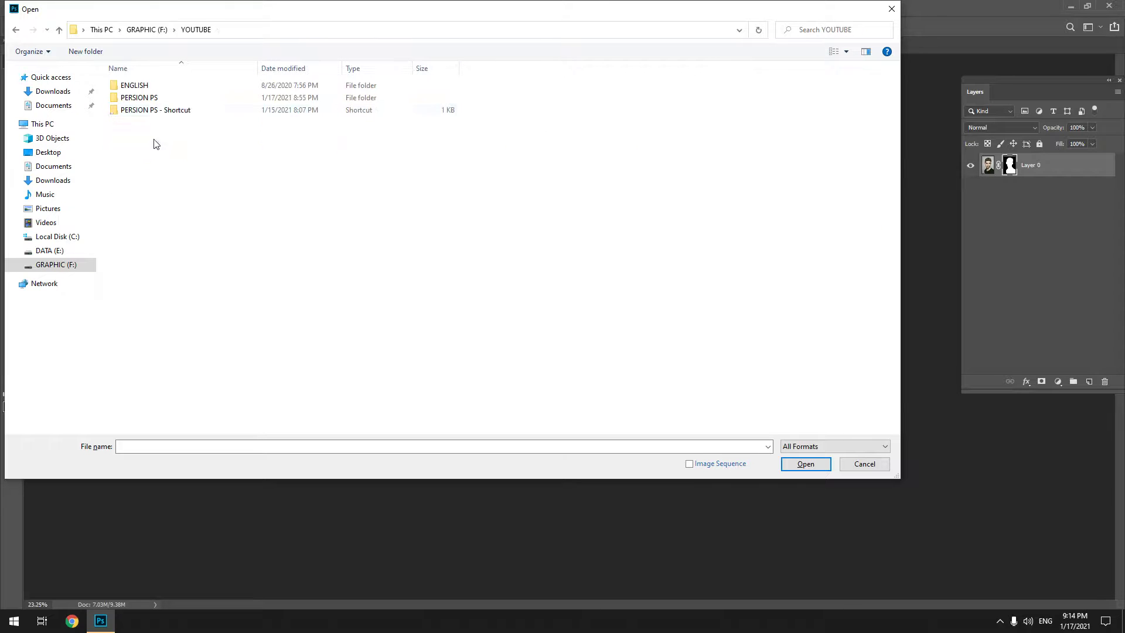
double_click(167, 96)
key("BackSpace")
double_click(165, 85)
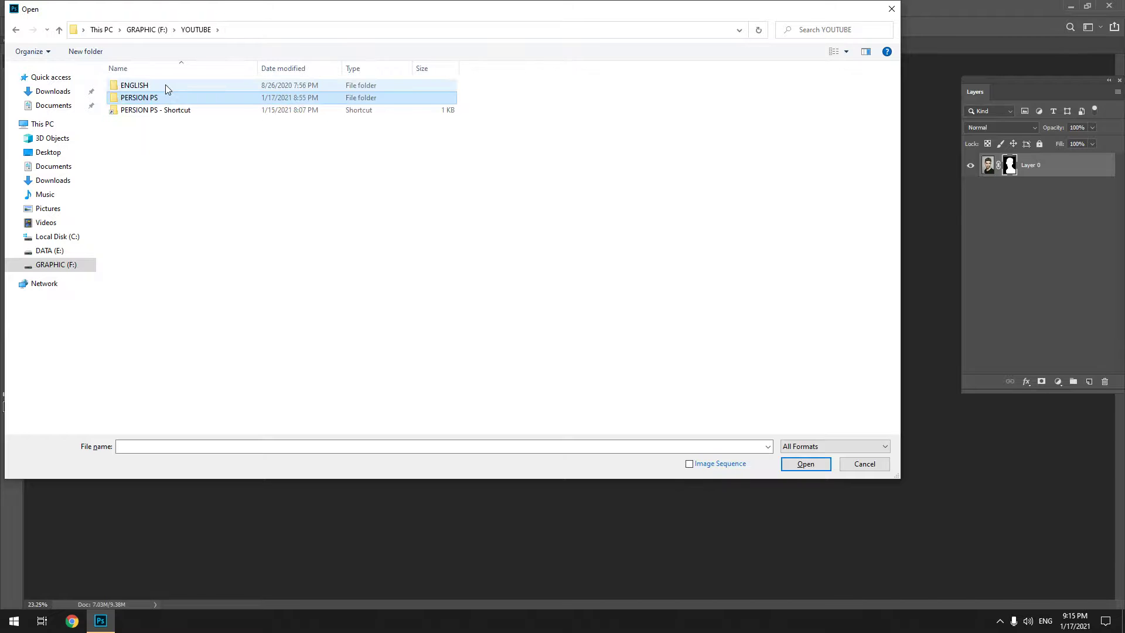
double_click(182, 122)
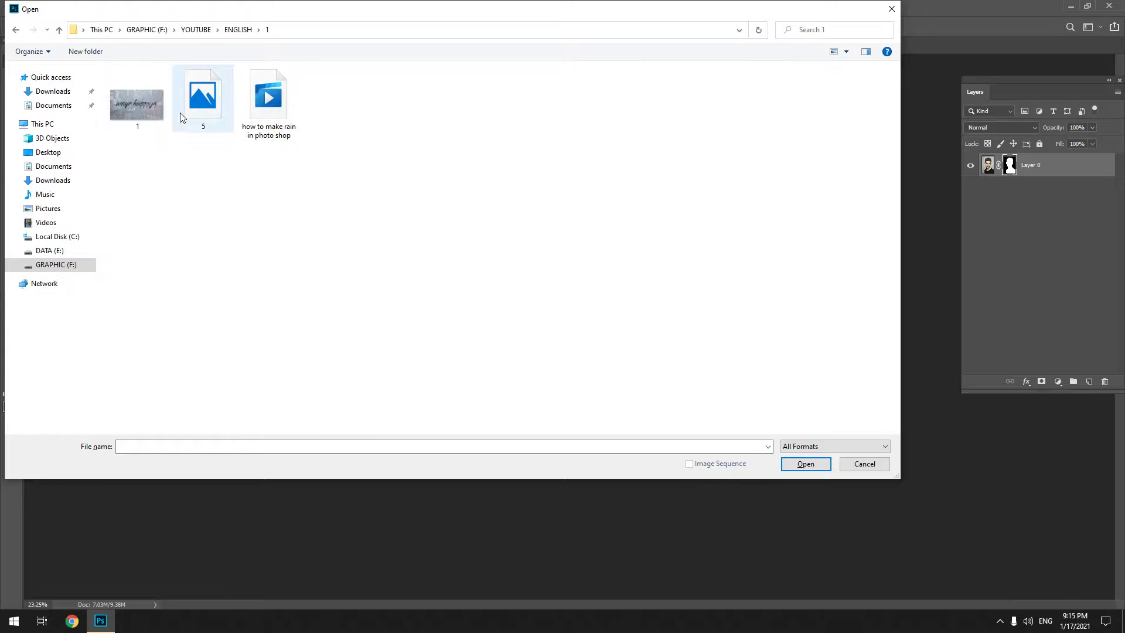
key("BackSpace")
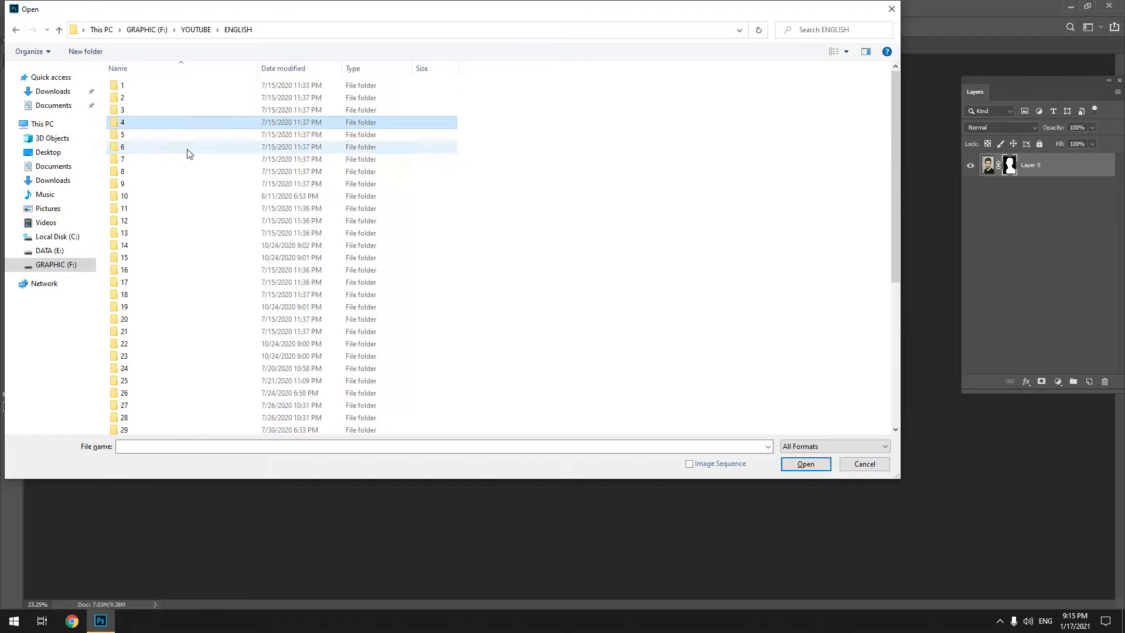
double_click(185, 146)
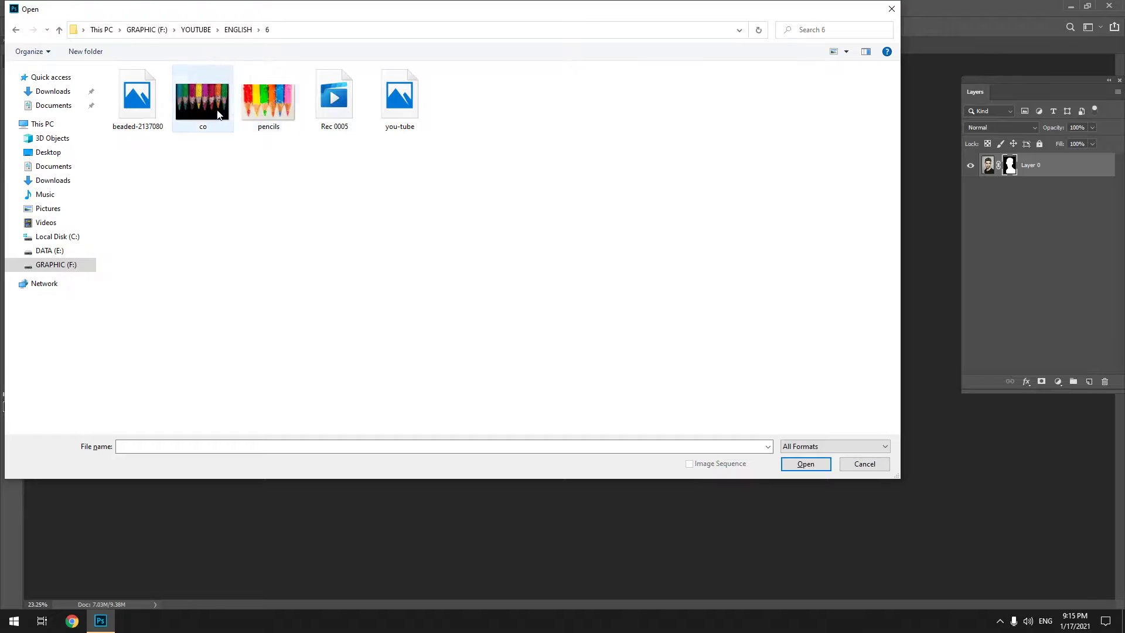
double_click(202, 100)
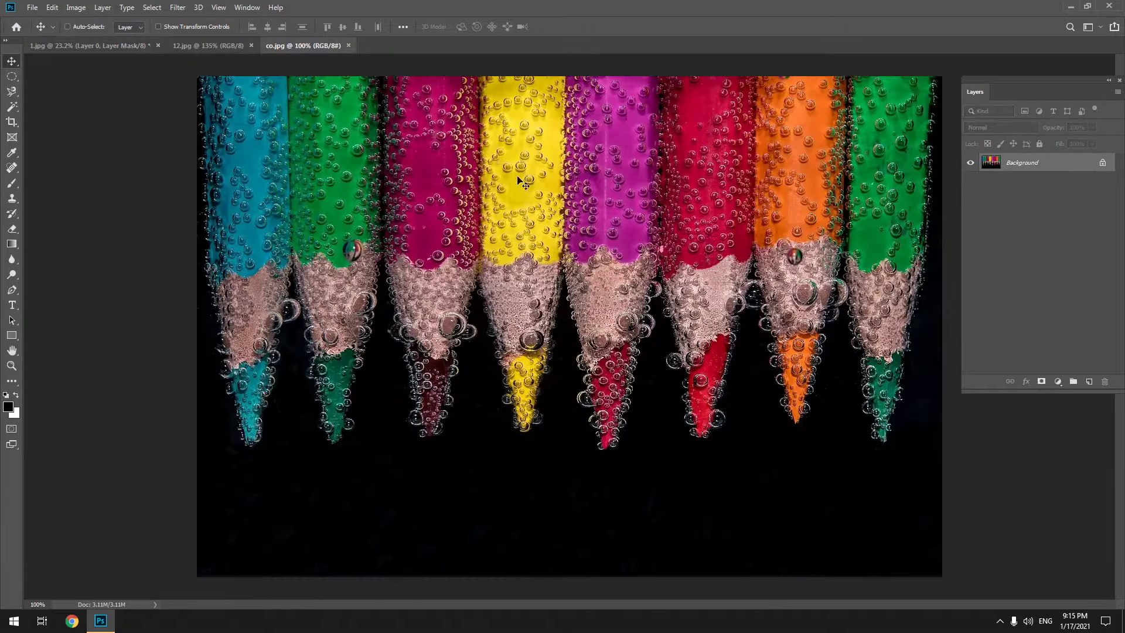
- Use the Magic Wand to test-select the magenta area of a pencil
scroll(473, 178, "up", 2)
scroll(473, 178, "down", 2)
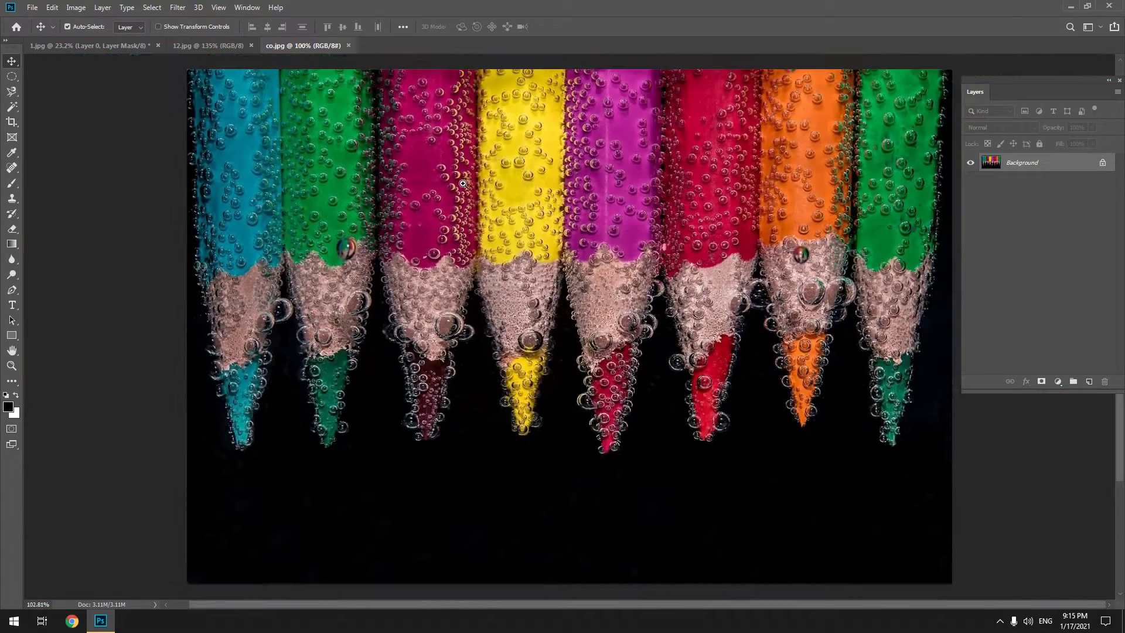
left_click(13, 107)
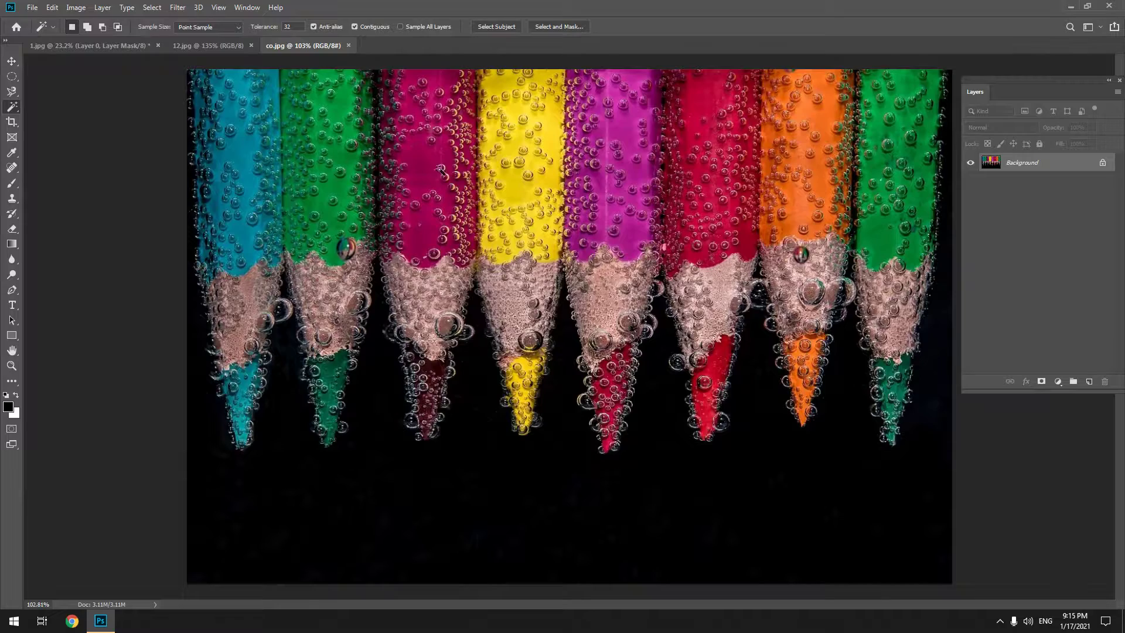
scroll(419, 111, "up", 5)
left_click(495, 124)
- Select the black background surrounding the pencils with the Magic Wand
scroll(464, 100, "down", 1)
scroll(577, 131, "down", 1)
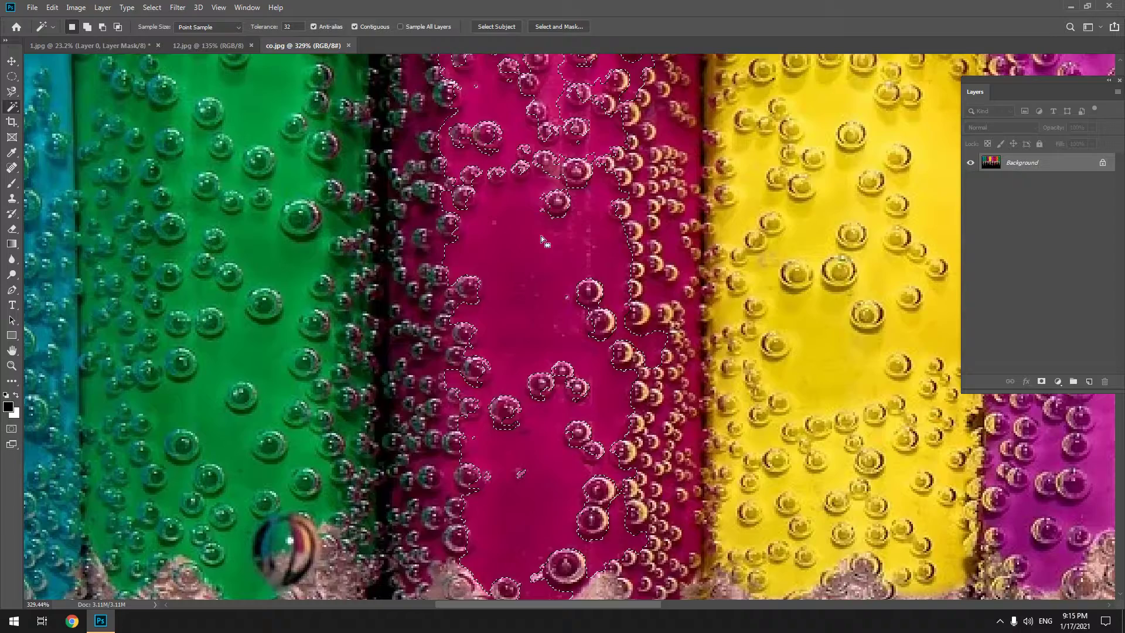
scroll(579, 265, "down", 2)
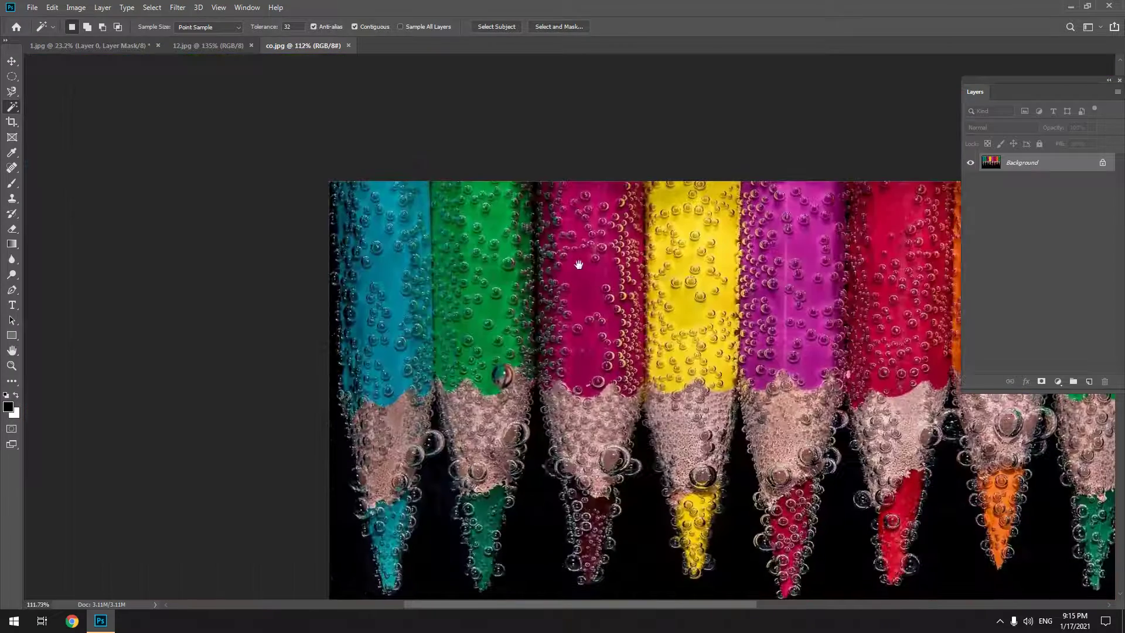
scroll(588, 300, "up", 2)
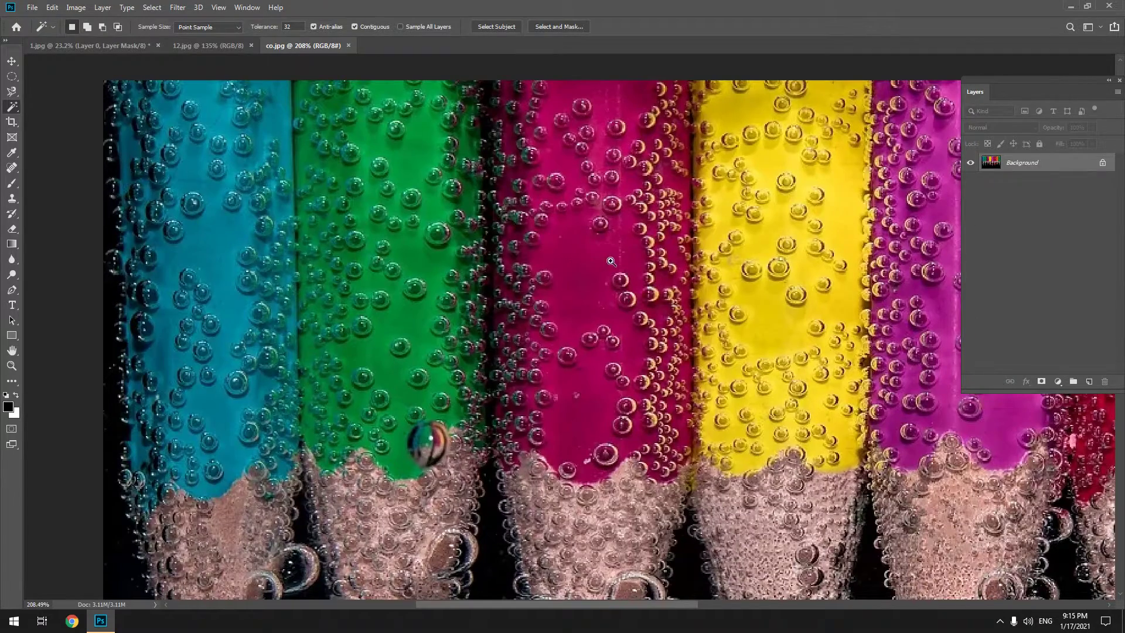
scroll(586, 263, "down", 1)
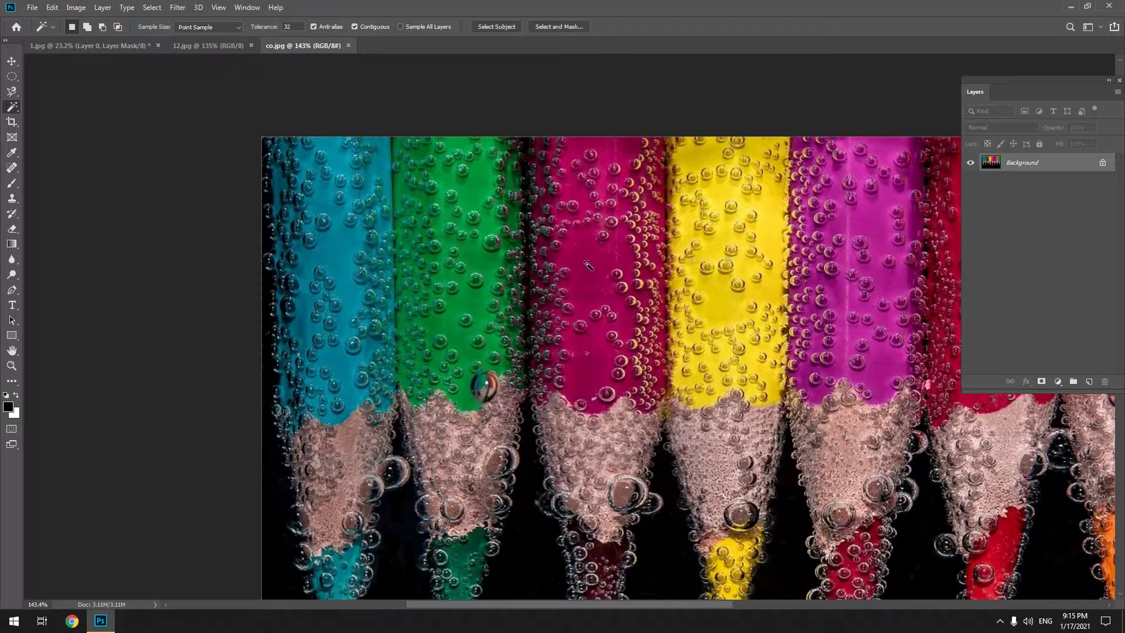
scroll(588, 264, "down", 2)
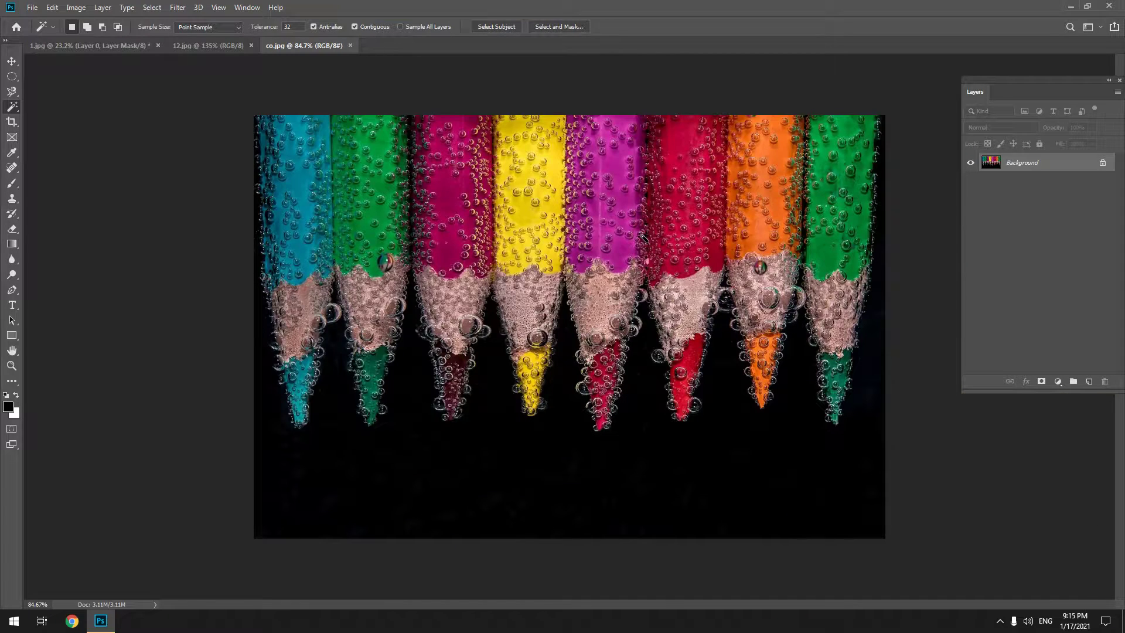
left_click(532, 463)
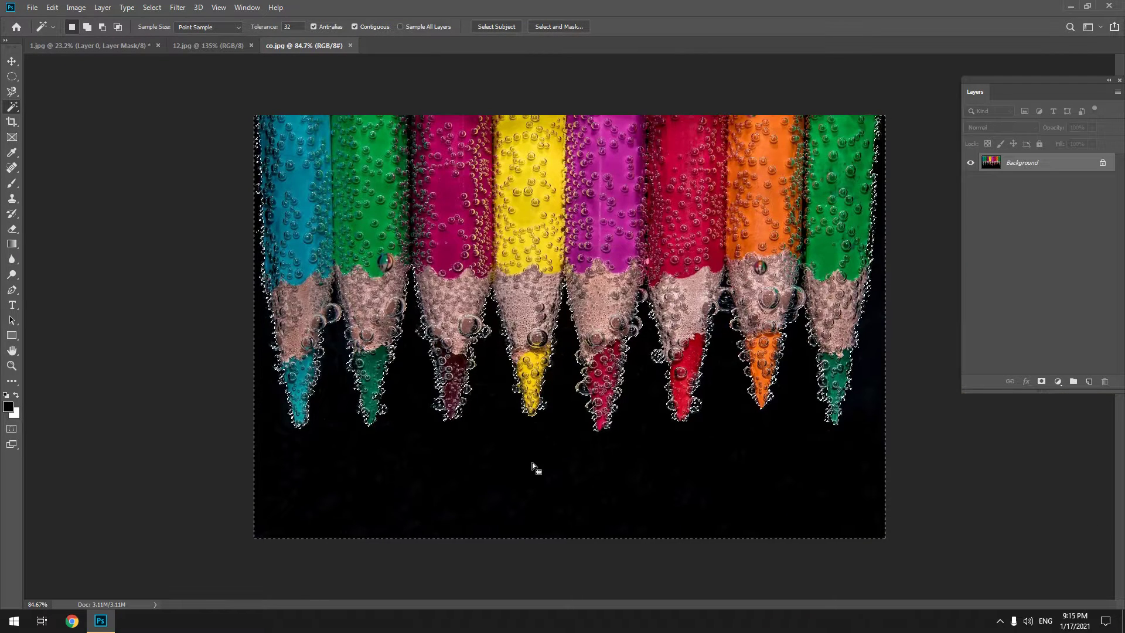
- Start a Content-Aware fill on the black background, cancel it mid-run, and deselect
key("Delete")
left_click(633, 164)
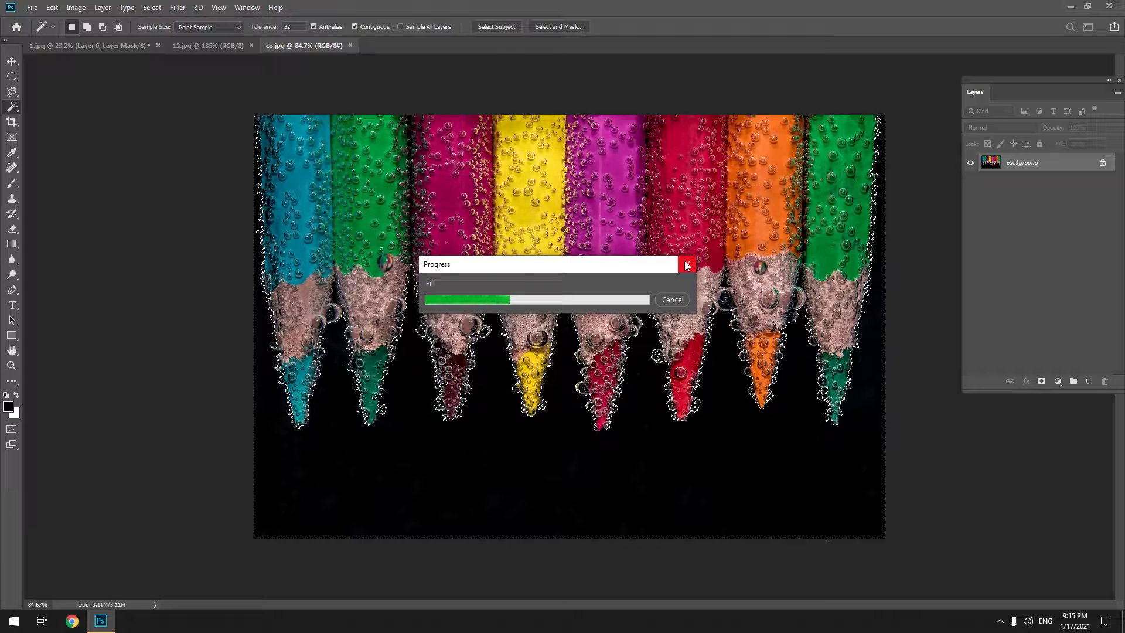
left_click(669, 300)
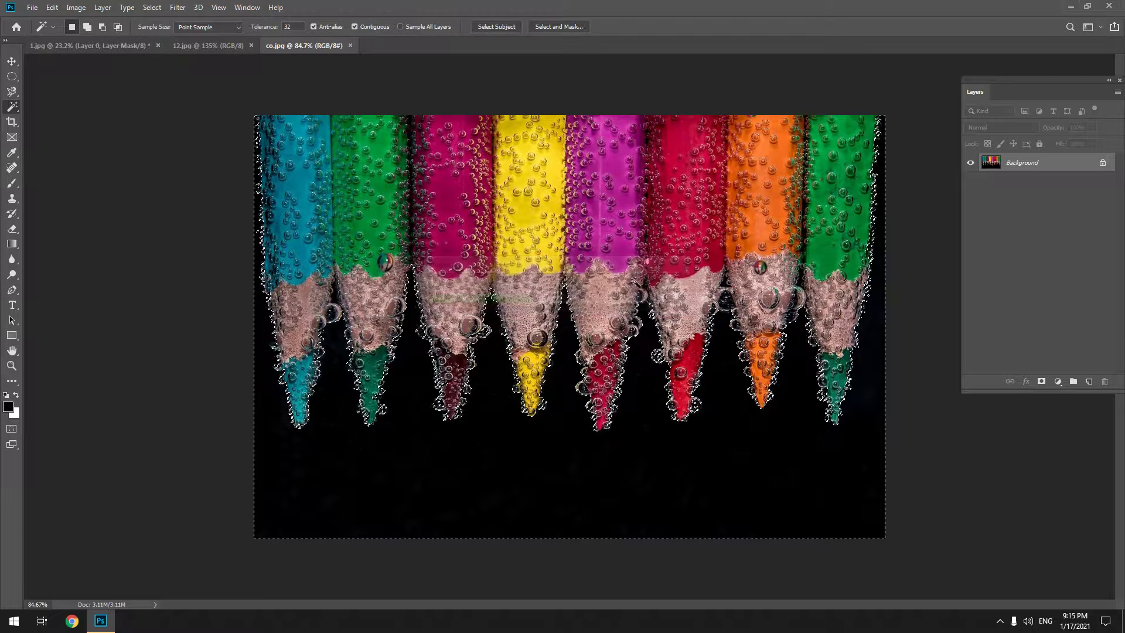
key("ctrl+d")
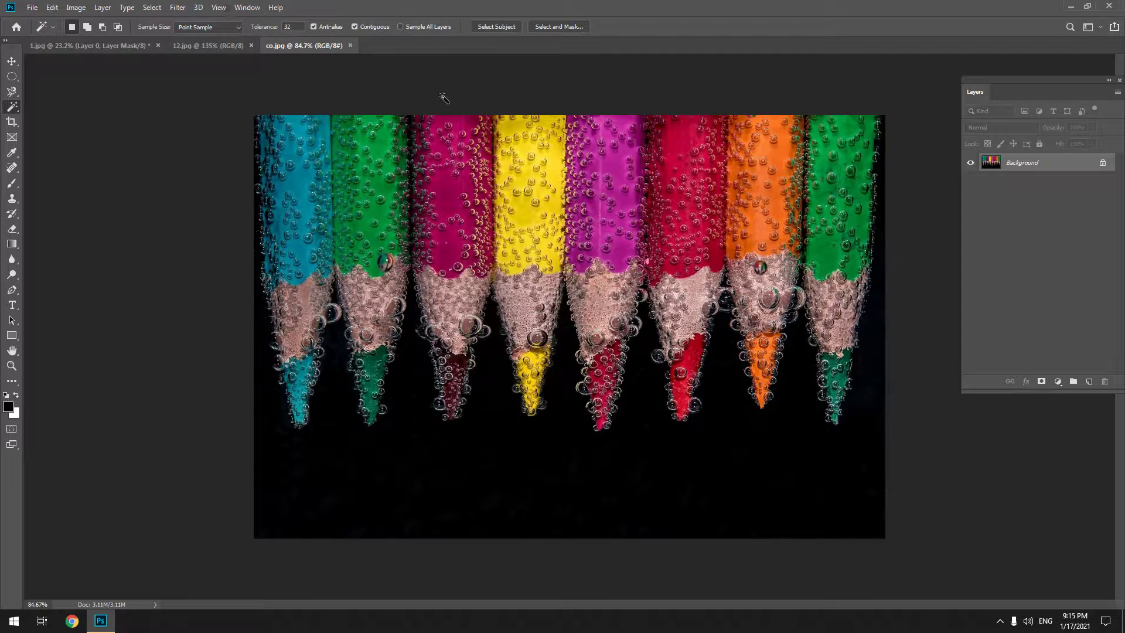
left_click(77, 7)
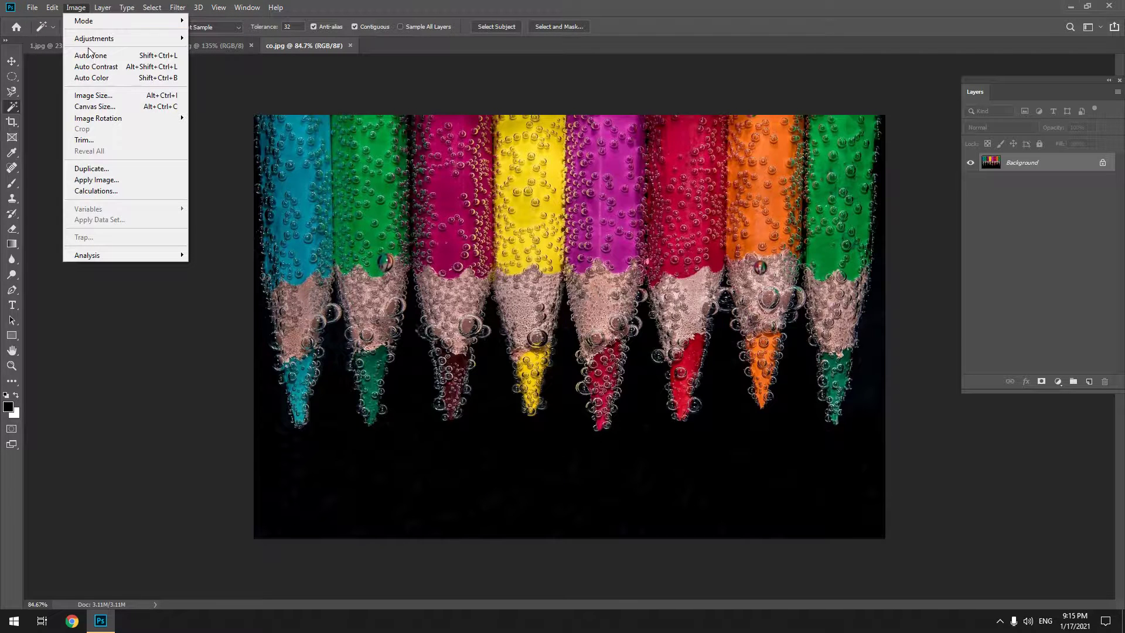
left_click(97, 94)
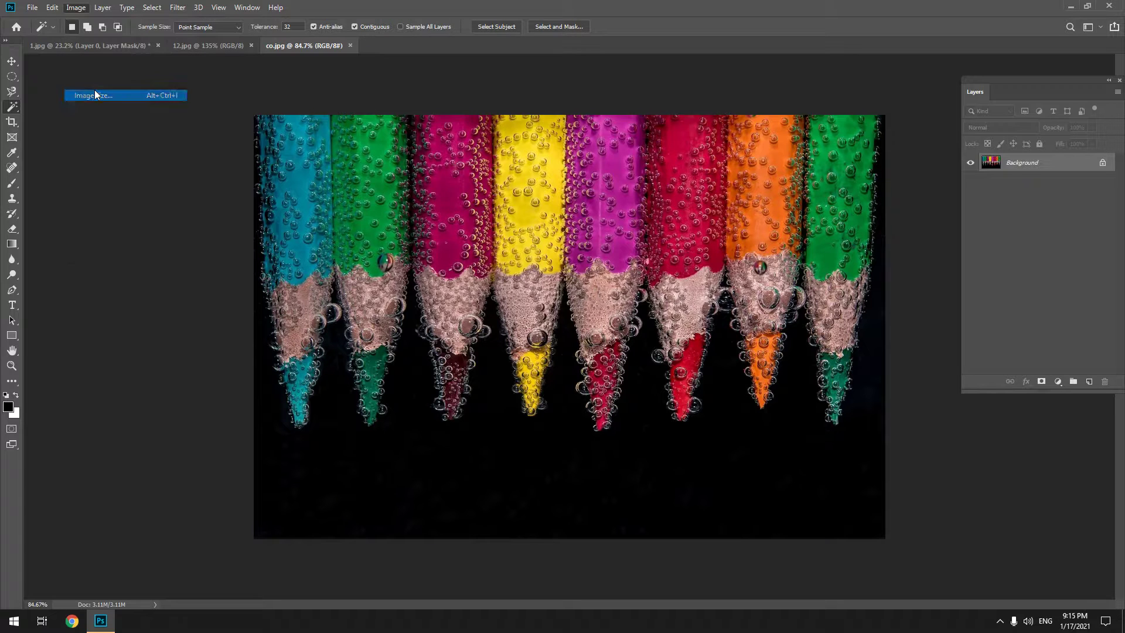
left_click(721, 199)
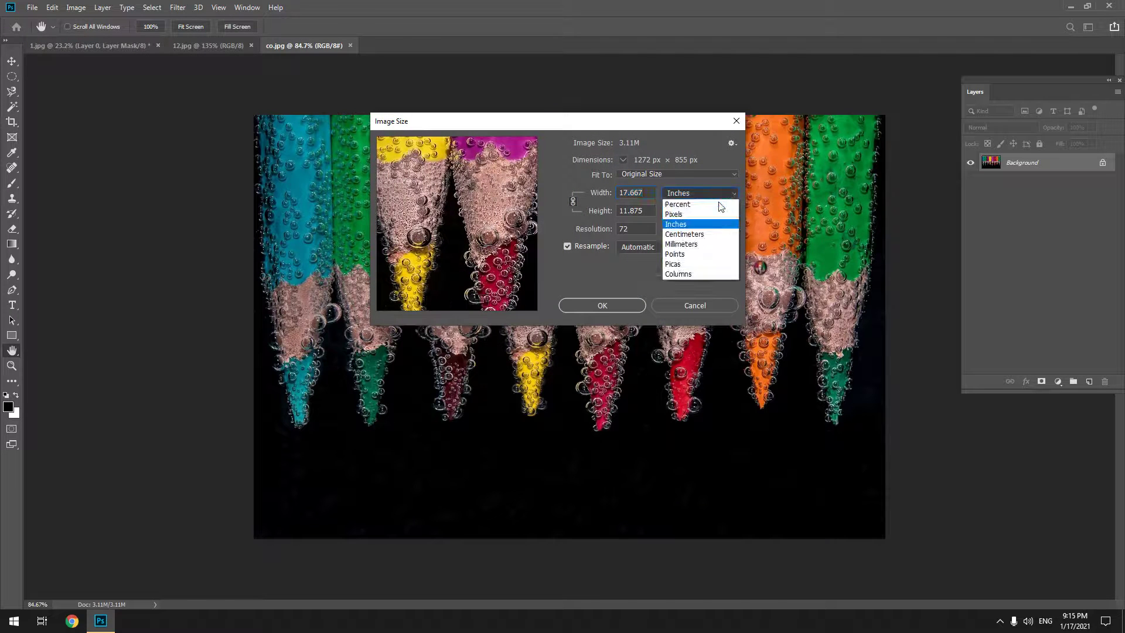
left_click(720, 218)
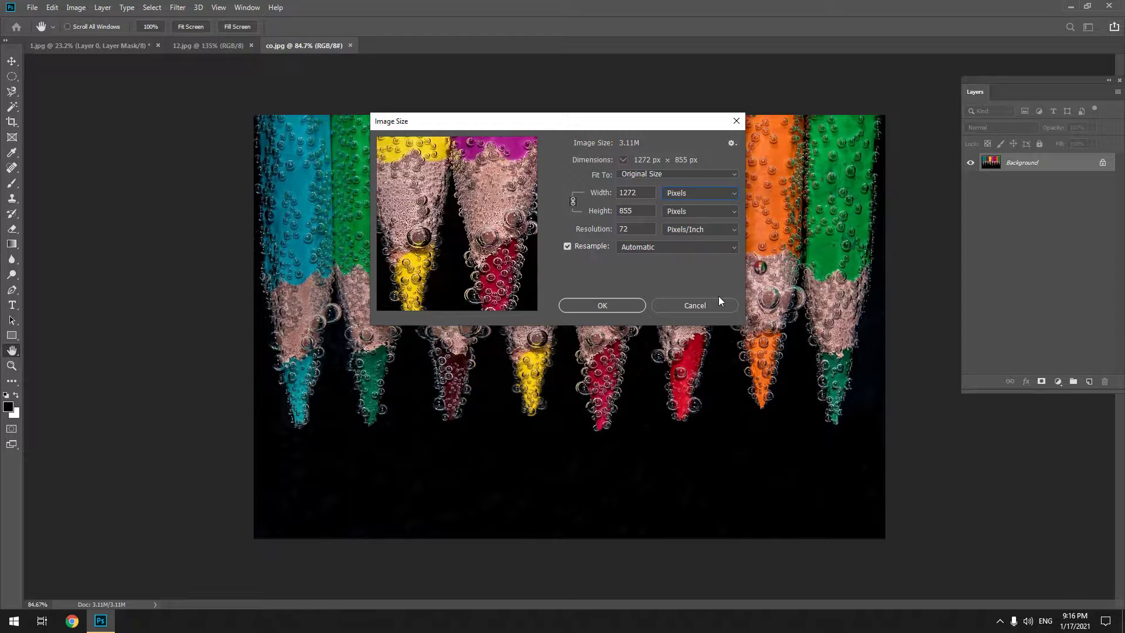
left_click(705, 310)
key("w")
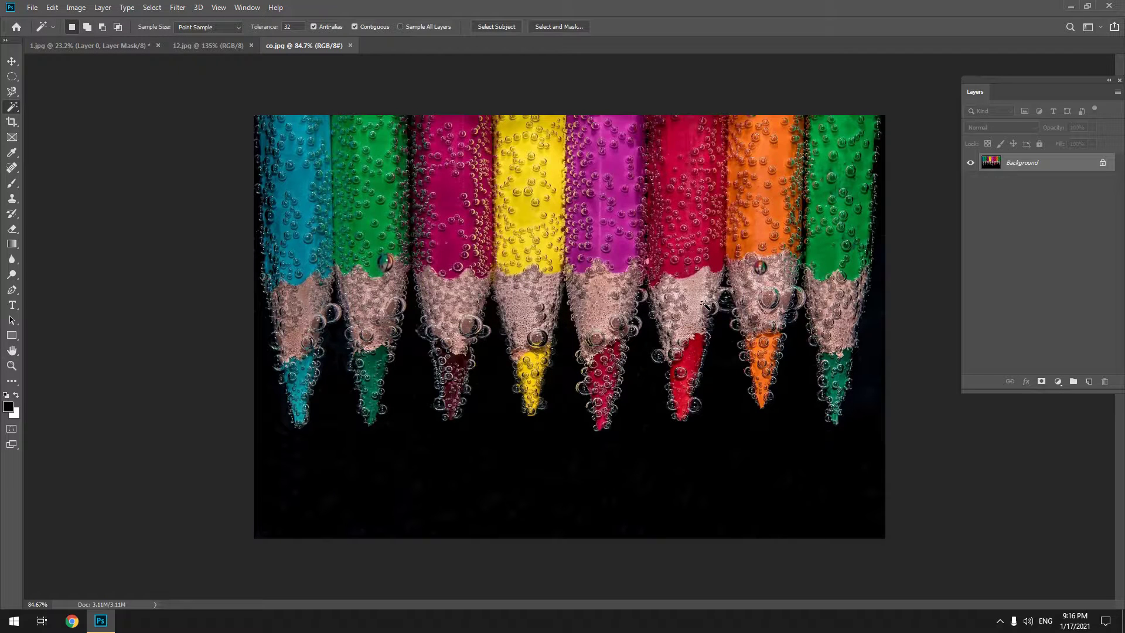
key("ctrl+alt+i")
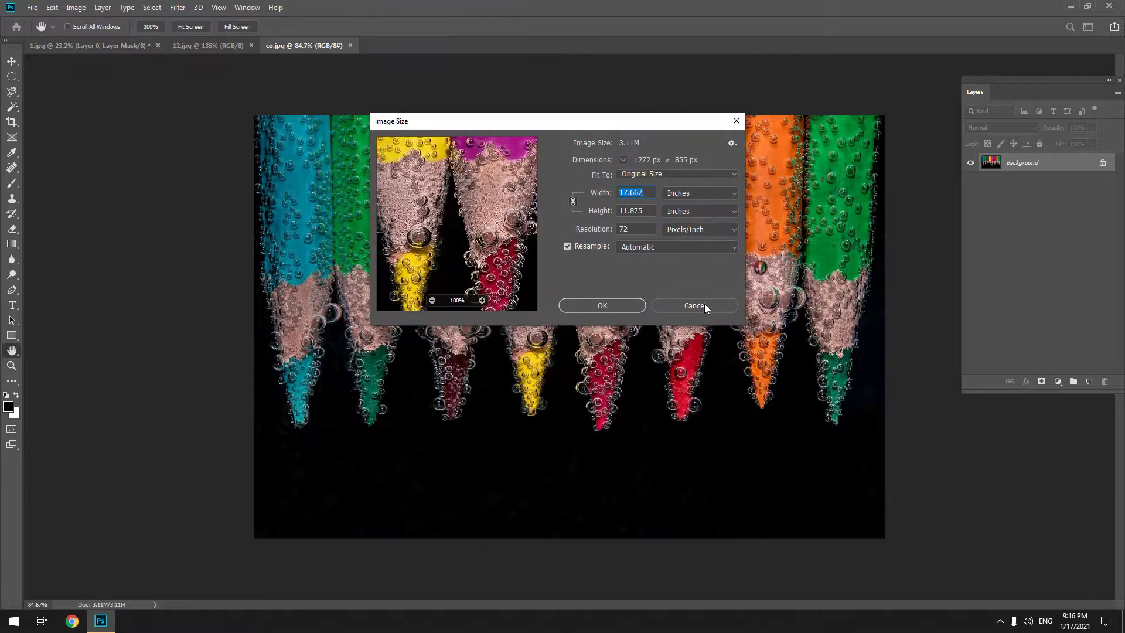
left_click(736, 121)
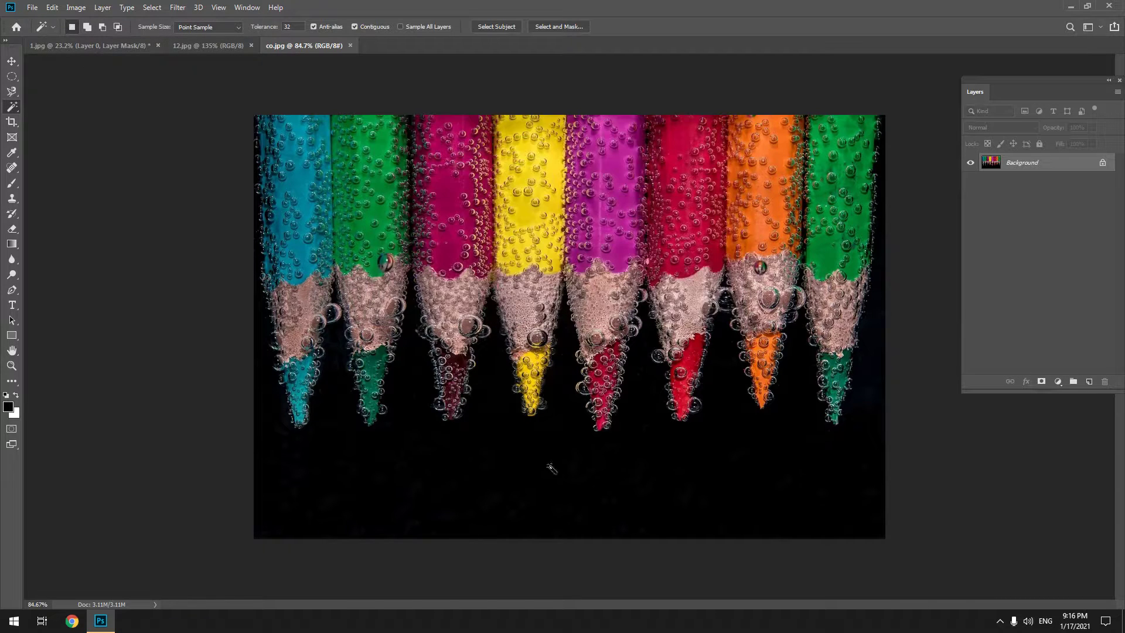
scroll(535, 465, "up", 3)
scroll(460, 273, "down", 2)
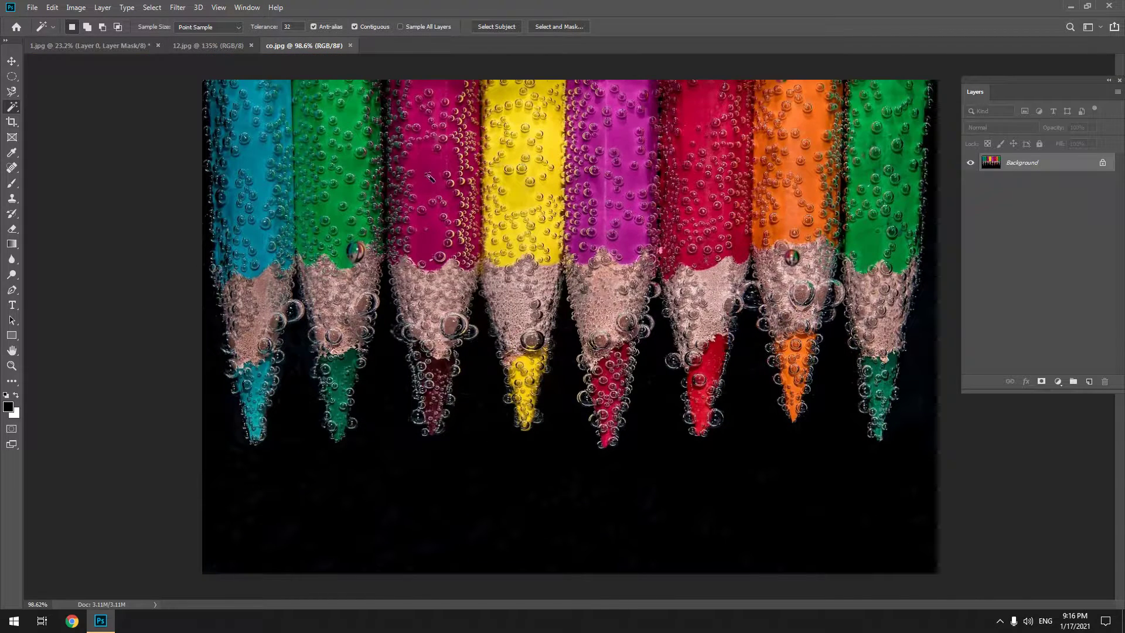
scroll(422, 115, "up", 3)
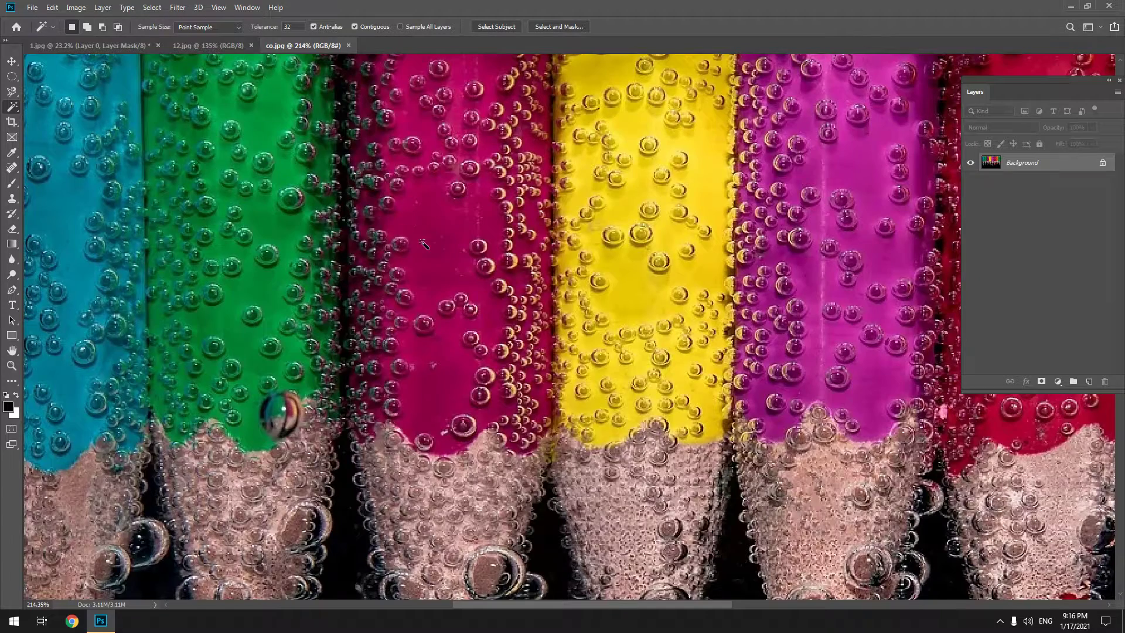
scroll(449, 269, "down", 2)
scroll(449, 269, "down", 4)
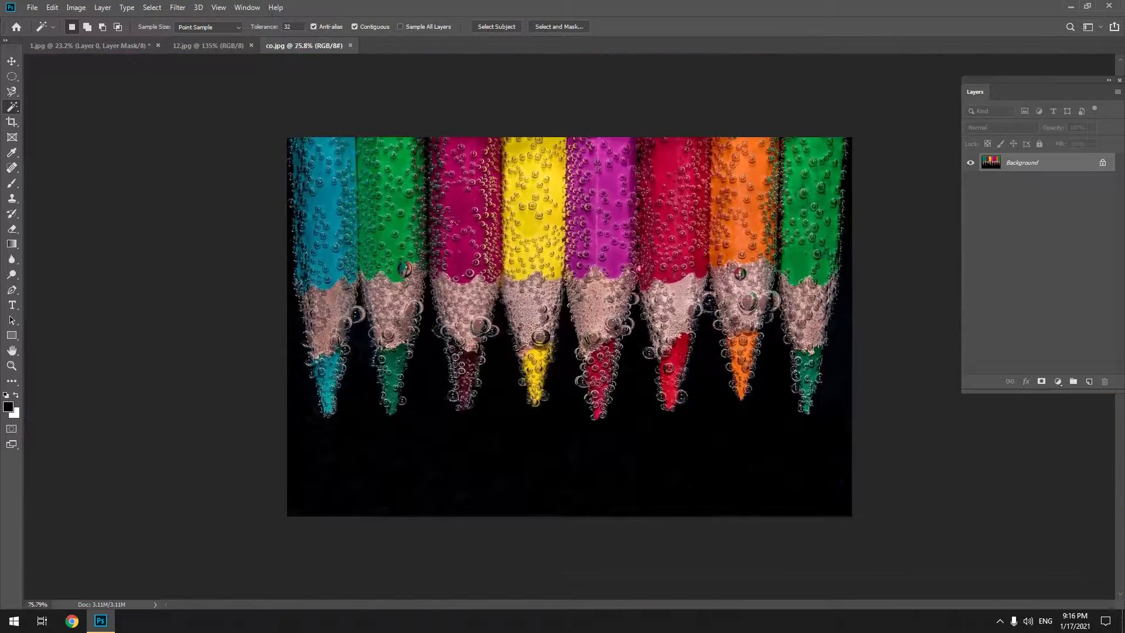
left_click(45, 40)
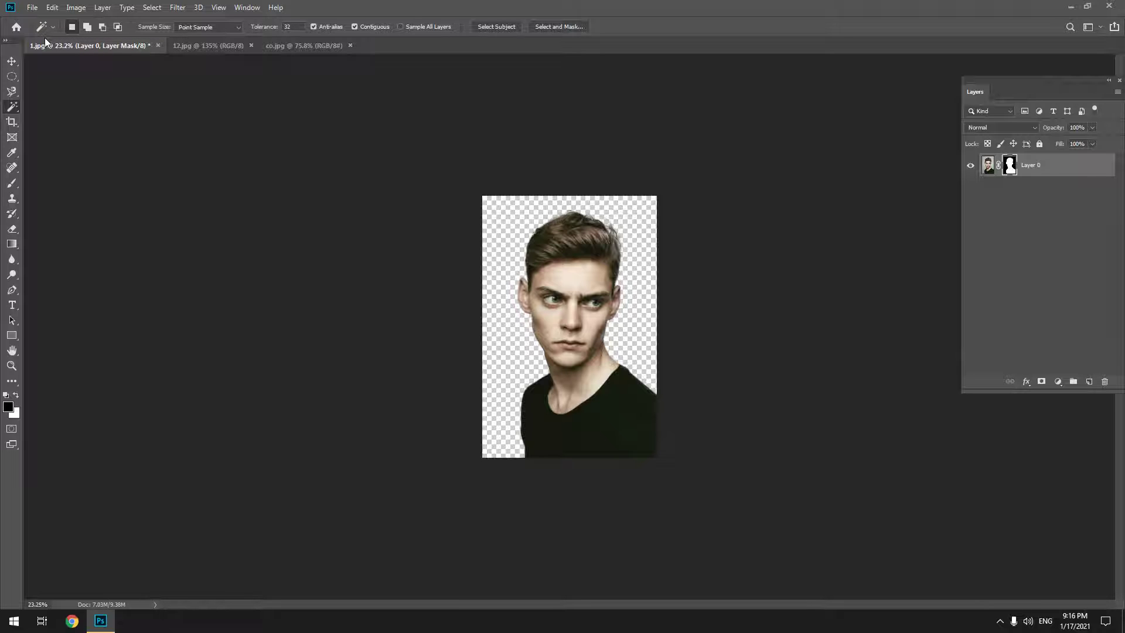